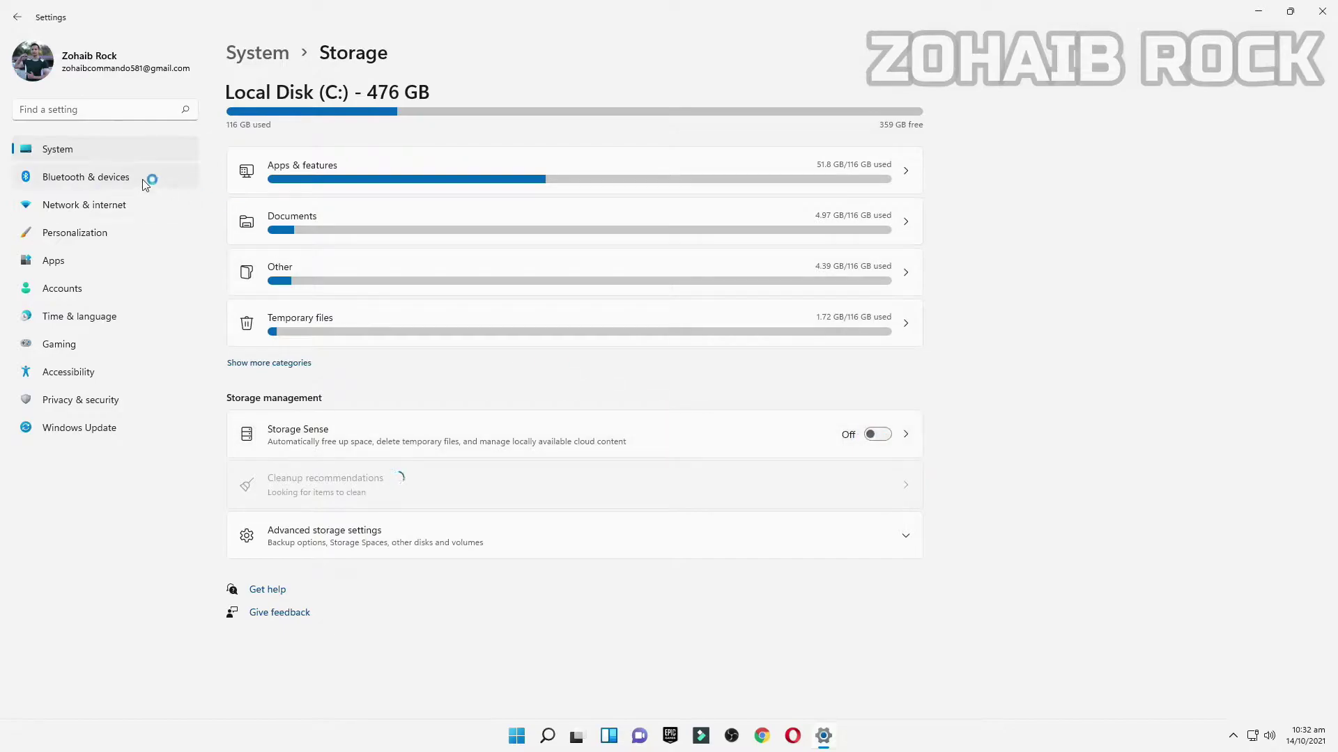
Step: Open the Startup settings for apps and review which apps run automatically at sign-in
{"action": "left_click", "coordinate": [115, 148]}
{"action": "scroll", "coordinate": [430, 386], "scroll_direction": "down", "scroll_amount": 1}
{"action": "scroll", "coordinate": [441, 391], "scroll_direction": "down", "scroll_amount": 3}
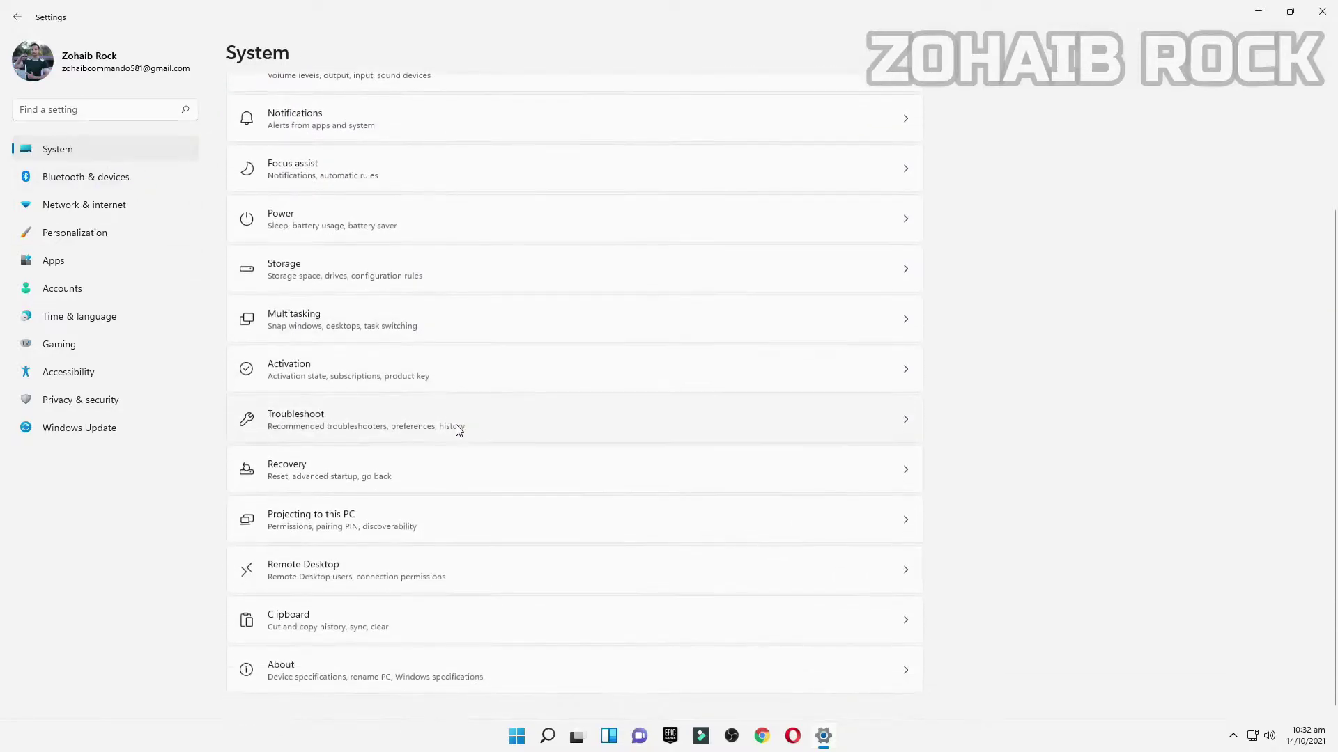
{"action": "left_click", "coordinate": [66, 266]}
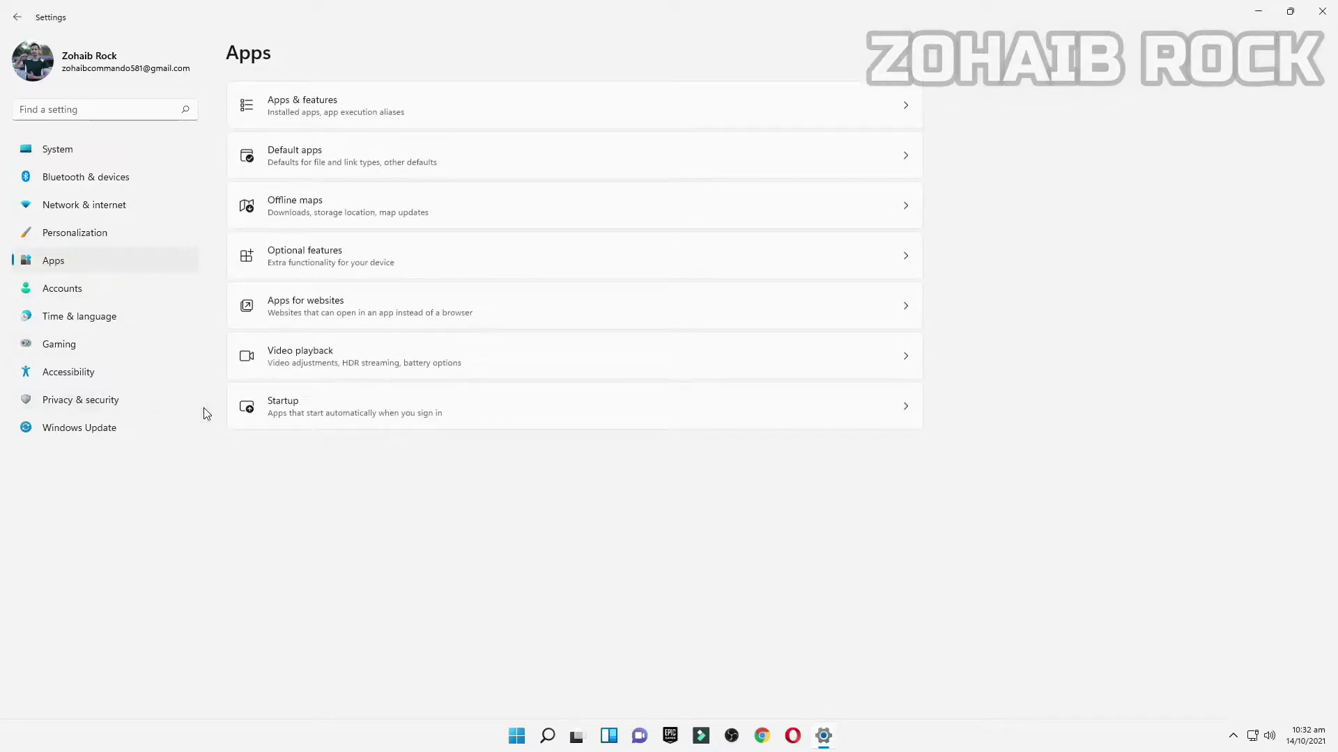
{"action": "left_click", "coordinate": [363, 417]}
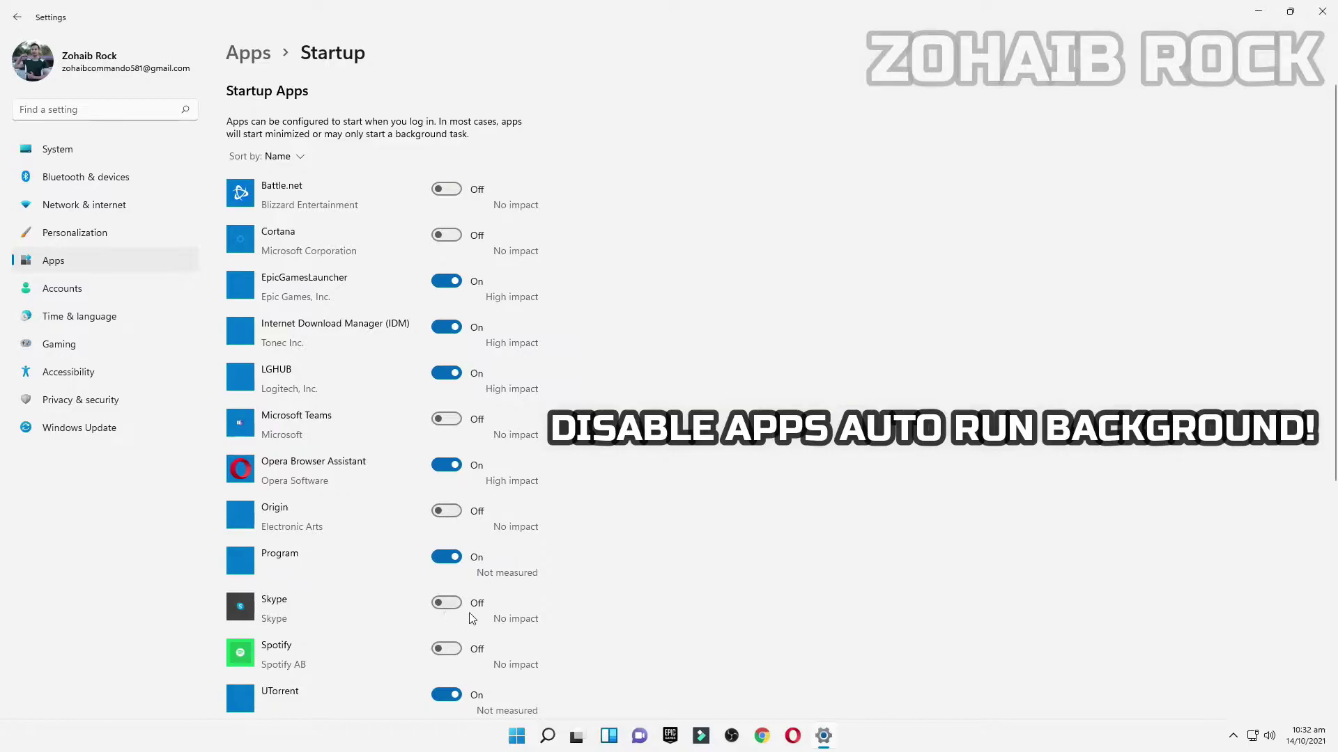
{"action": "scroll", "coordinate": [383, 652], "scroll_direction": "down", "scroll_amount": 3}
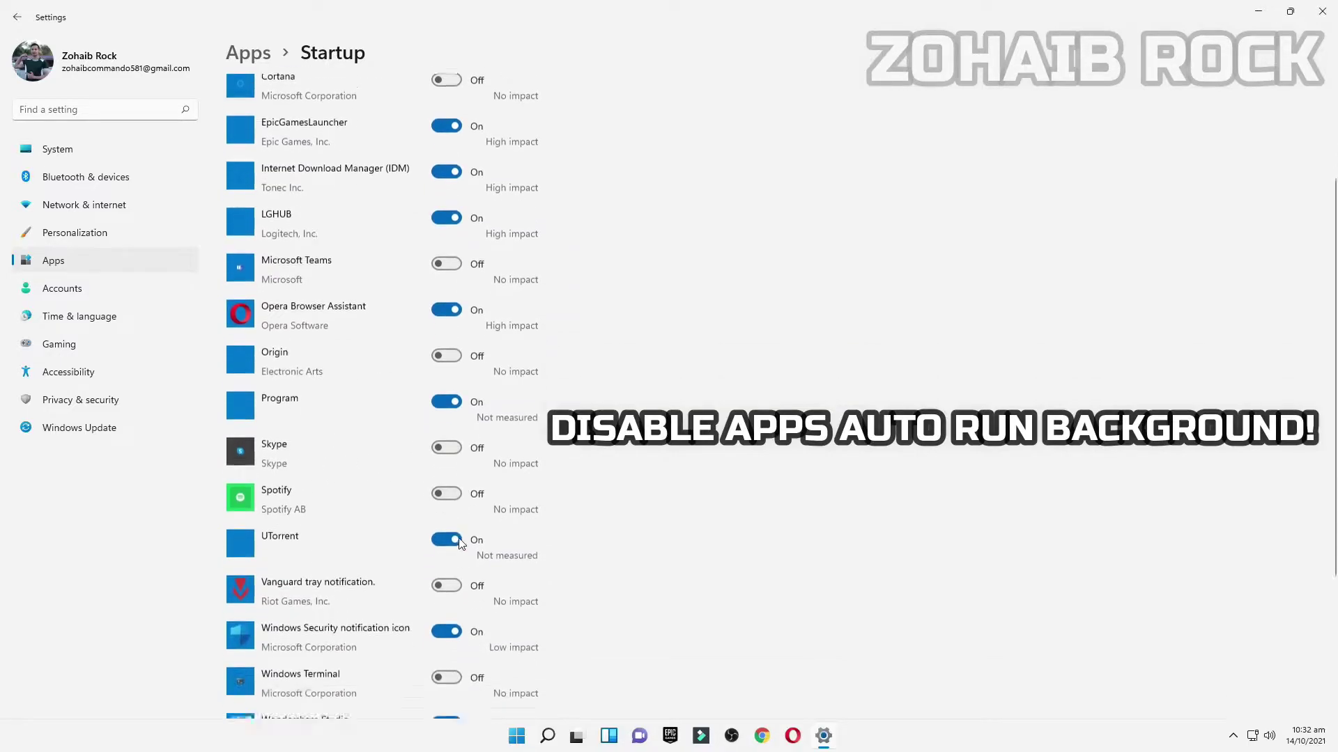
{"action": "scroll", "coordinate": [401, 520], "scroll_direction": "down", "scroll_amount": 2}
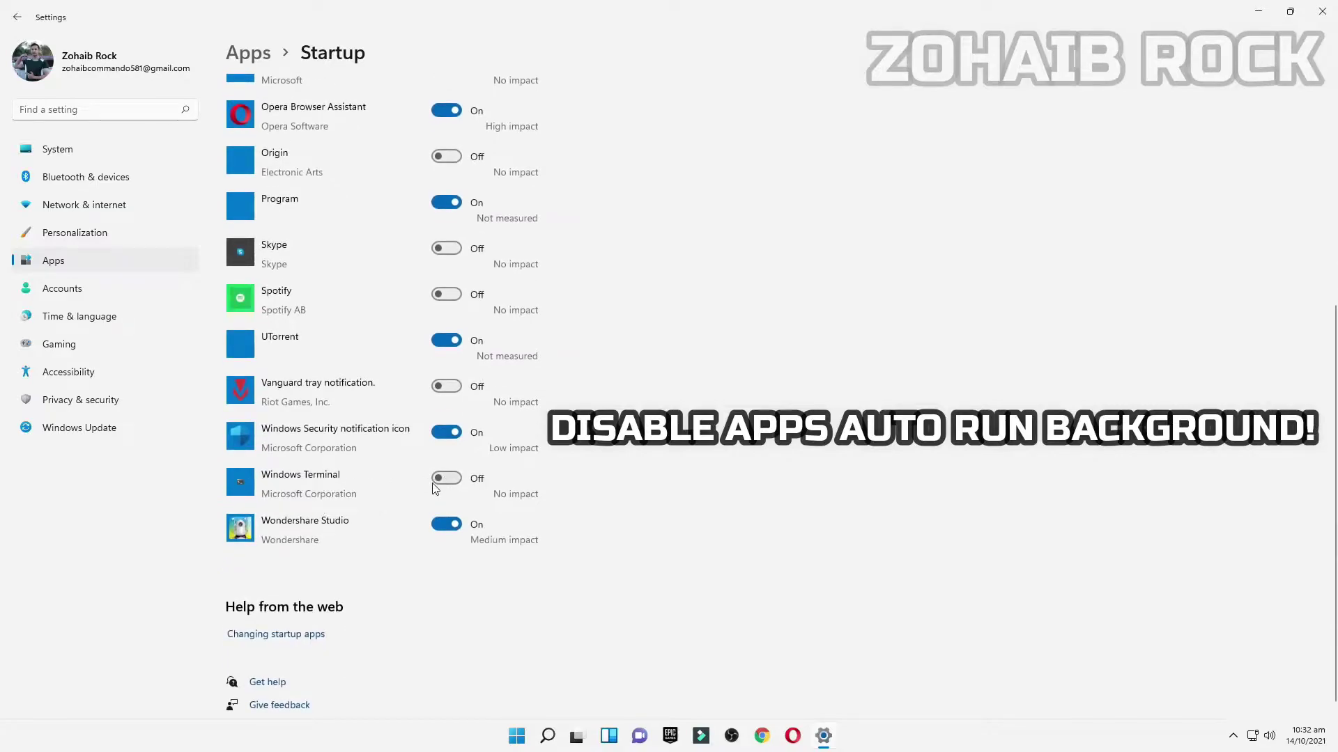
Step: Review the Xbox Game Bar and Game Mode settings in the Gaming category
{"action": "left_click", "coordinate": [63, 351]}
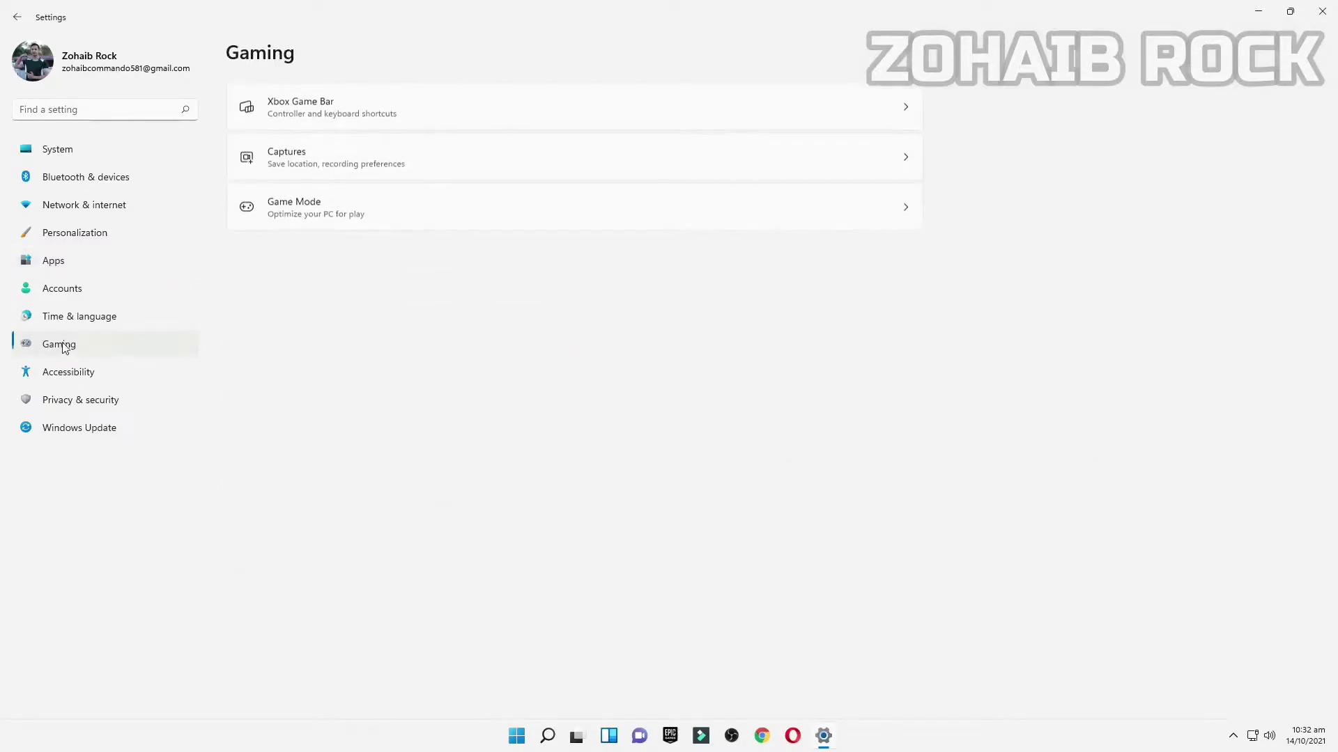
{"action": "left_click", "coordinate": [349, 123]}
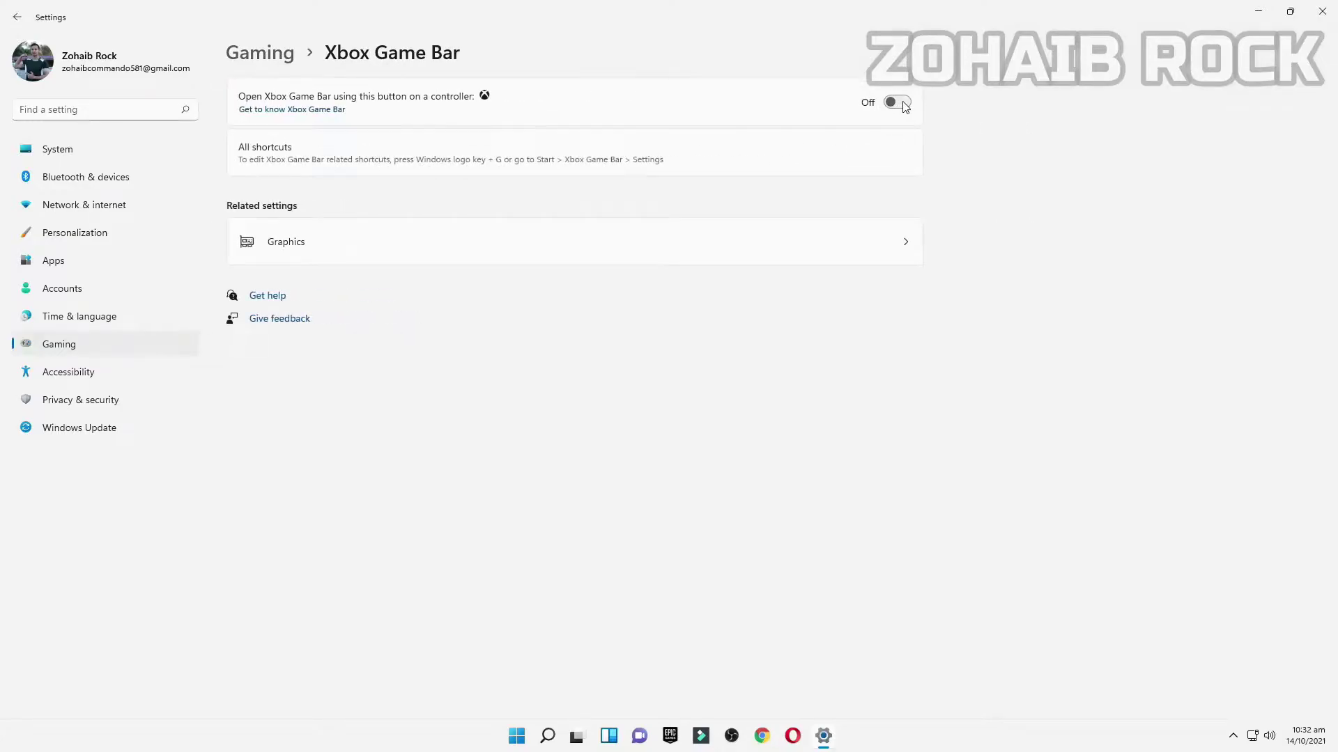
{"action": "left_click", "coordinate": [17, 18]}
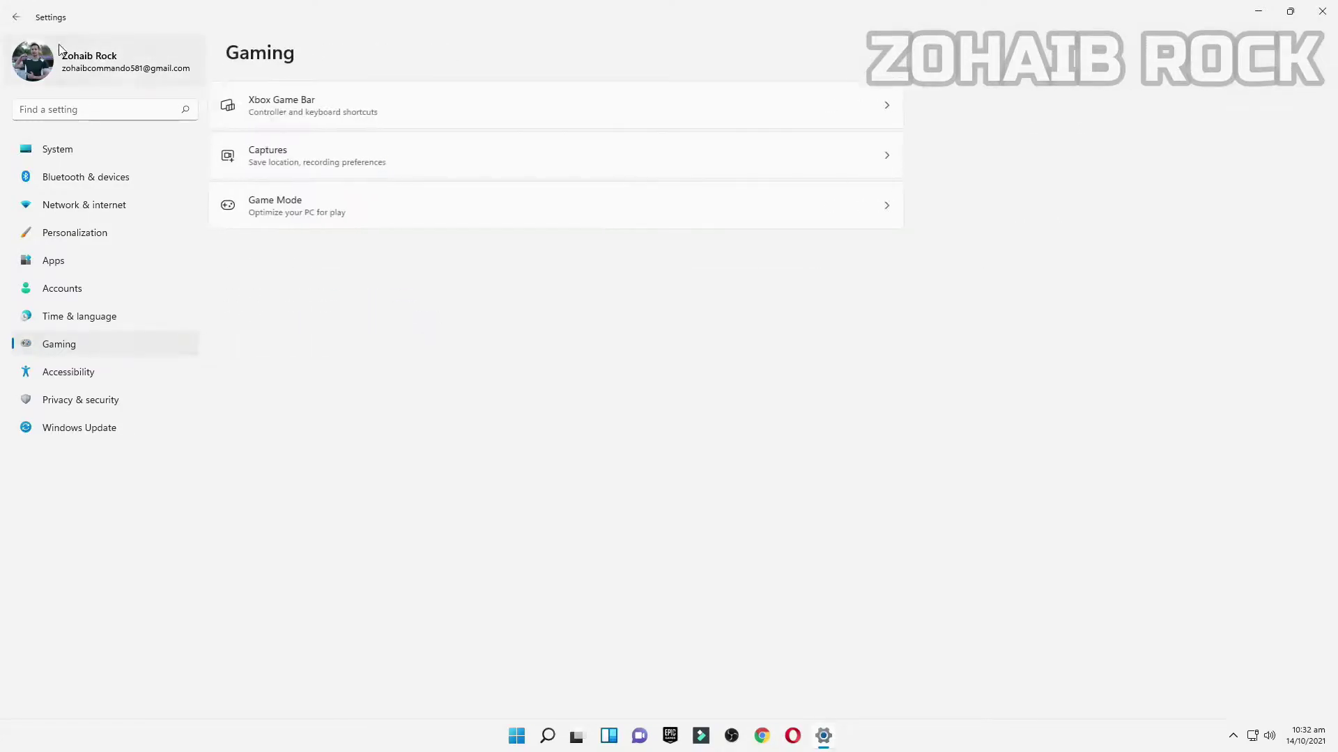
{"action": "left_click", "coordinate": [384, 215]}
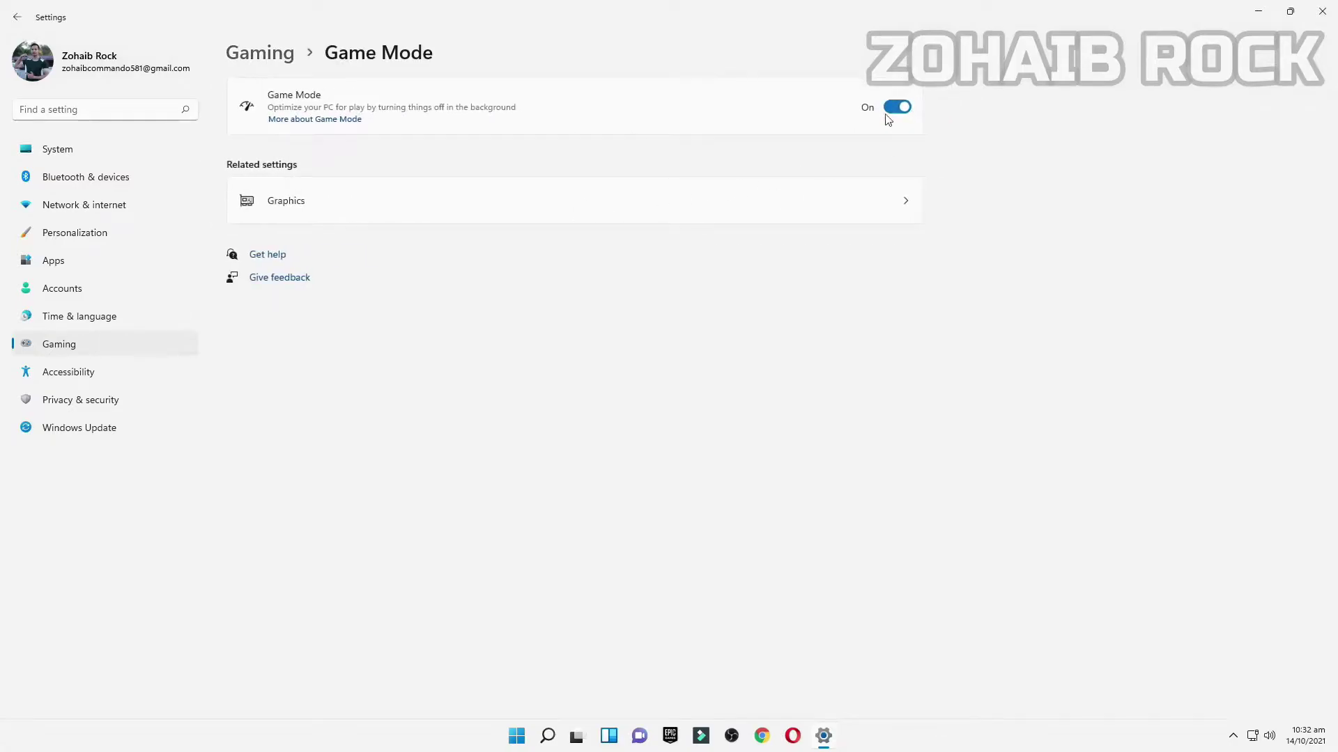
Step: Try to add FortniteClient-Win64-Shipping from Fortnite's Win64 folder on the Gaming (D:) drive to the custom graphics options
{"action": "left_click", "coordinate": [371, 209]}
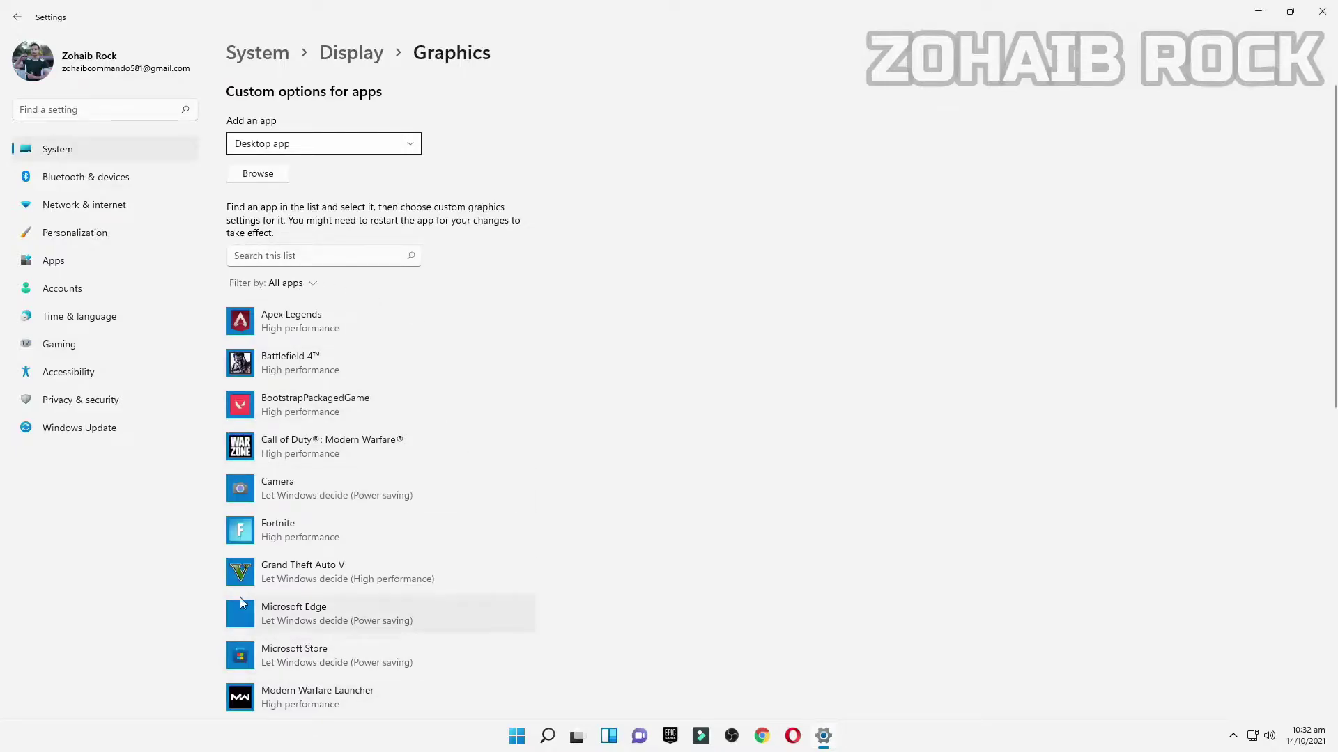
{"action": "left_click", "coordinate": [258, 174]}
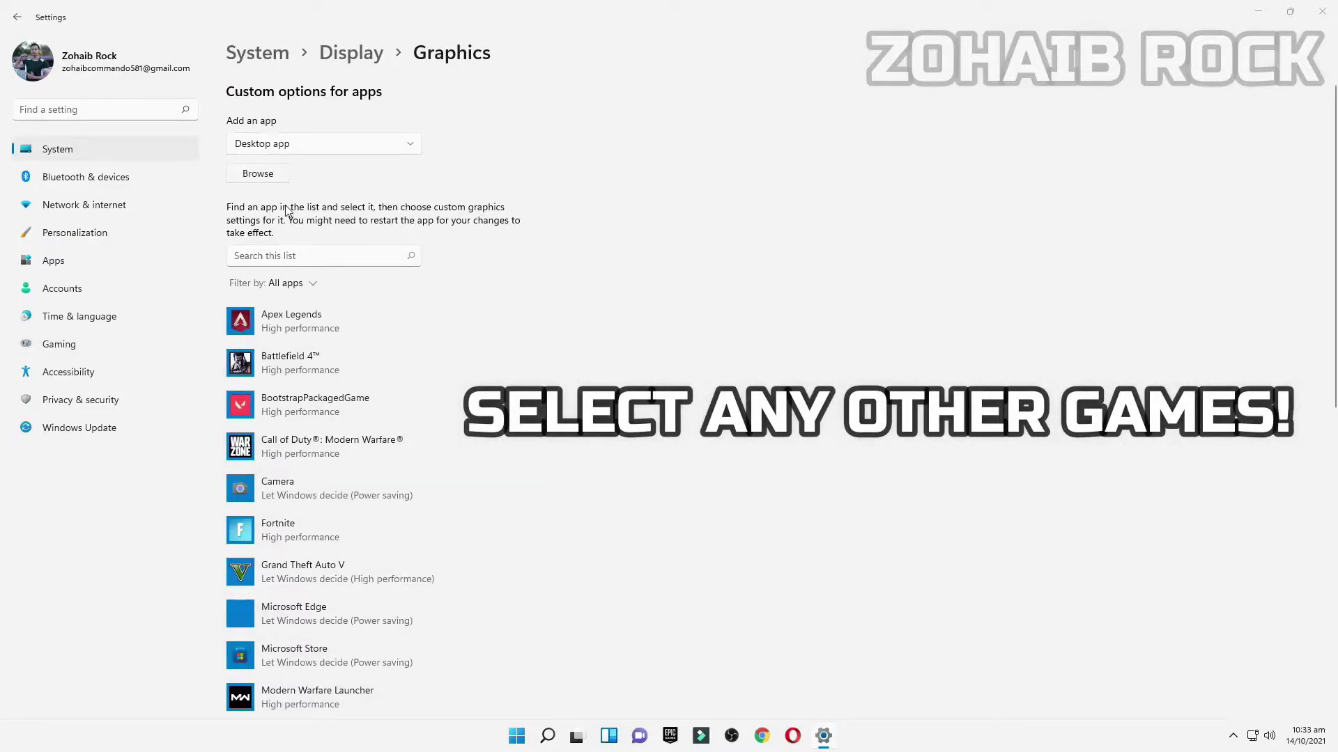
{"action": "left_click", "coordinate": [69, 277]}
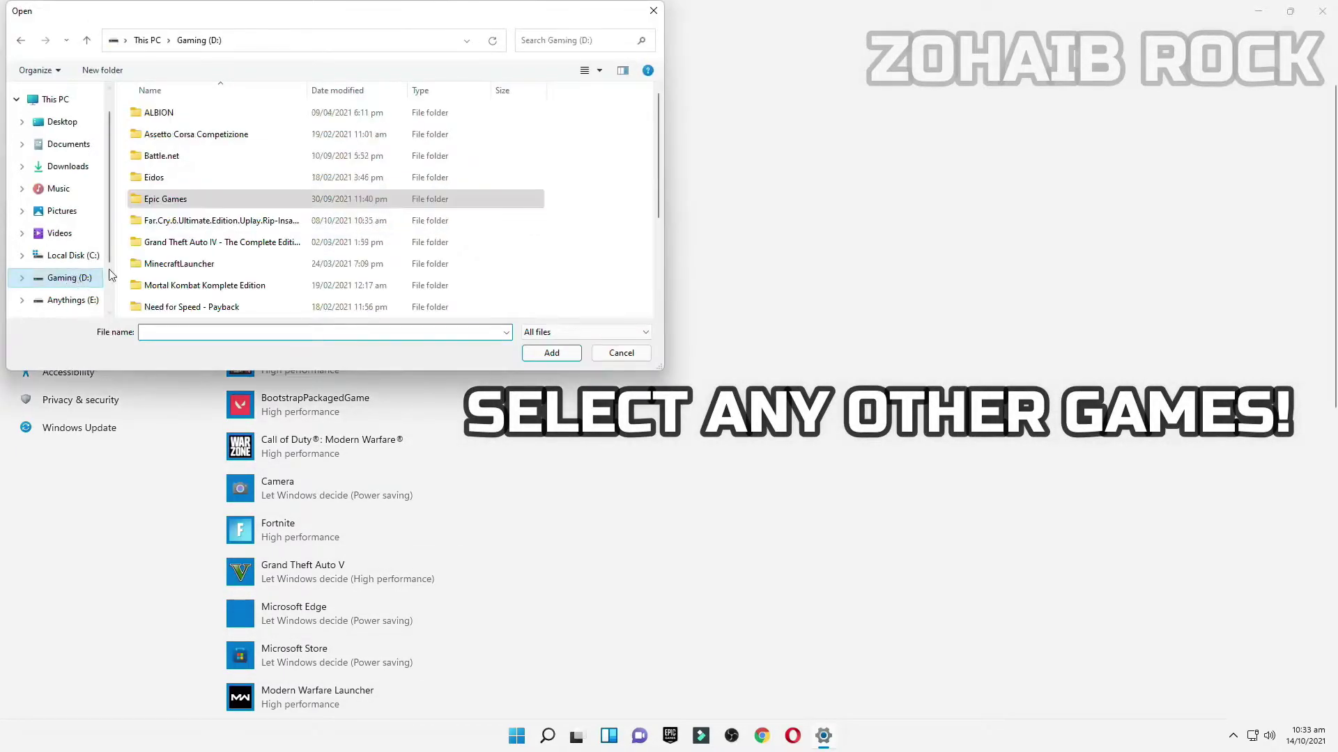
{"action": "double_click", "coordinate": [167, 202]}
{"action": "double_click", "coordinate": [167, 135]}
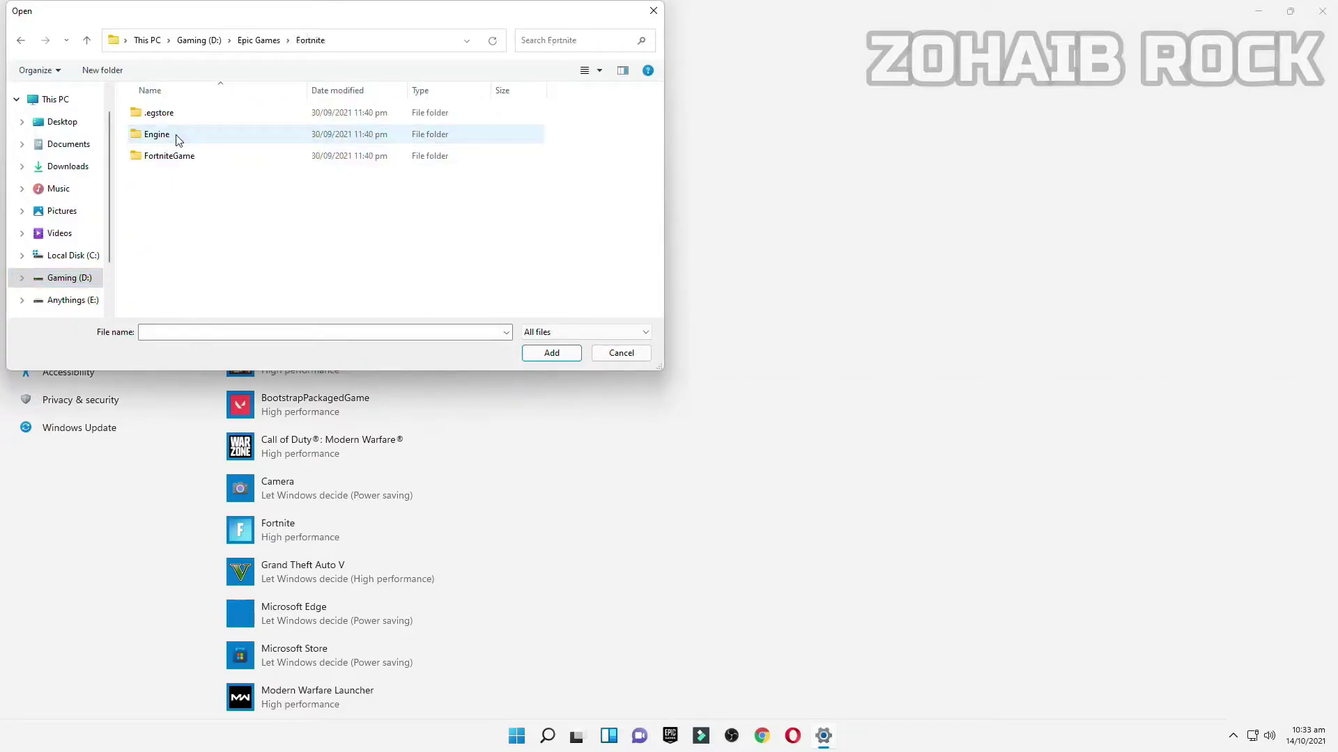
{"action": "double_click", "coordinate": [168, 156]}
{"action": "left_click", "coordinate": [213, 118]}
{"action": "double_click", "coordinate": [213, 118]}
{"action": "double_click", "coordinate": [216, 136]}
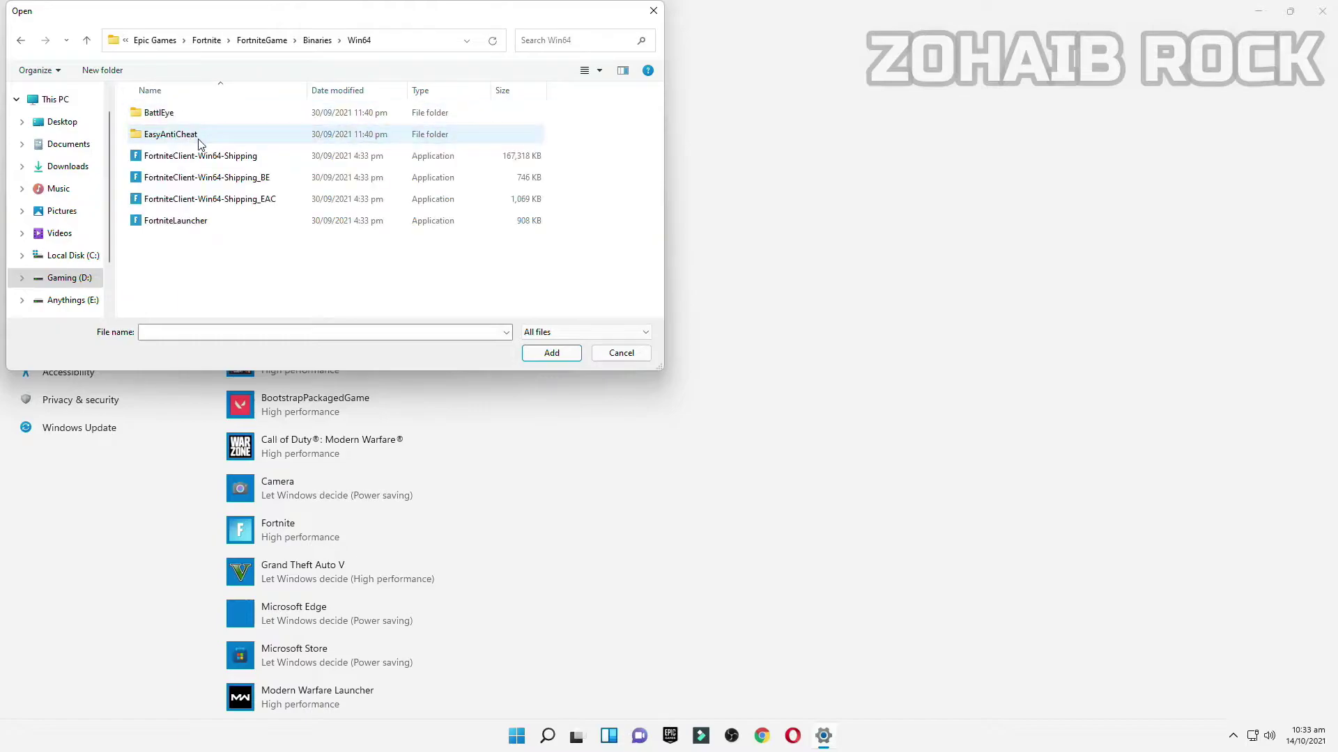
{"action": "left_click", "coordinate": [243, 159]}
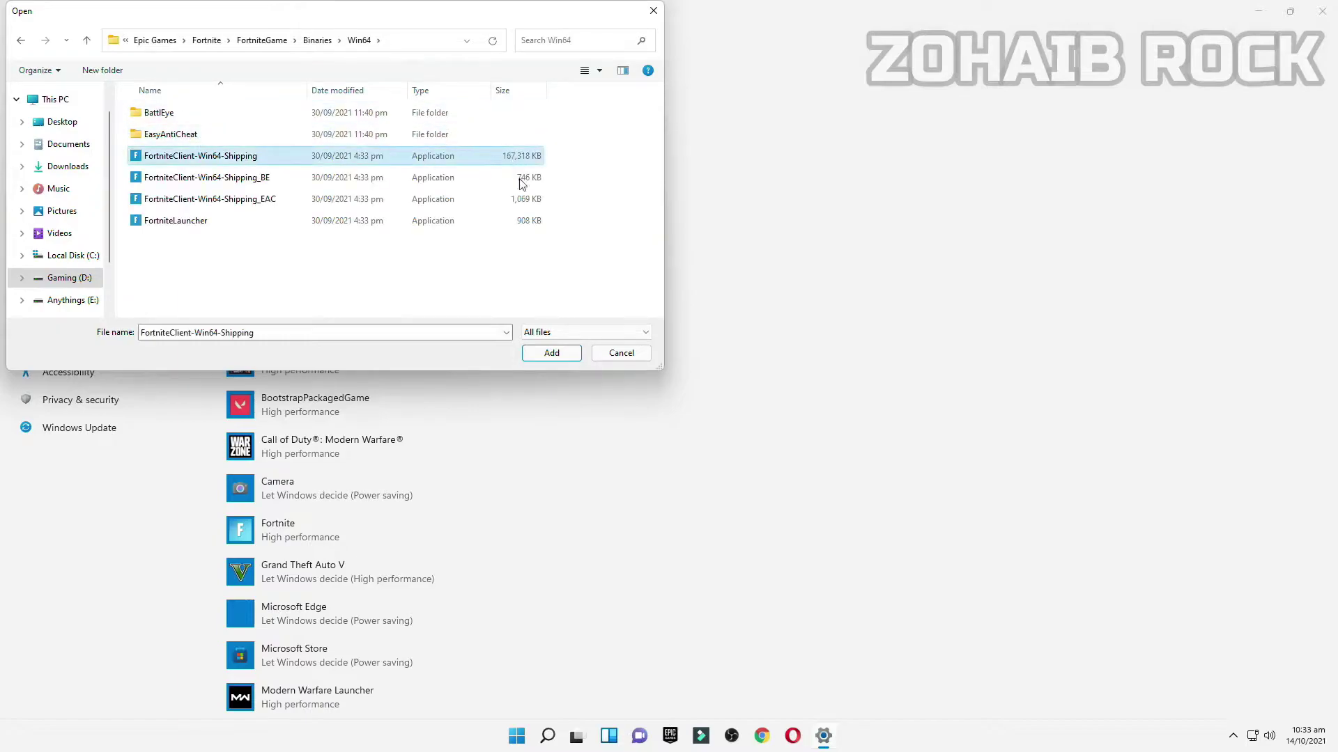
{"action": "left_click", "coordinate": [551, 353]}
Step: Set Fortnite's graphics preference to High performance and save it
{"action": "left_click", "coordinate": [336, 555]}
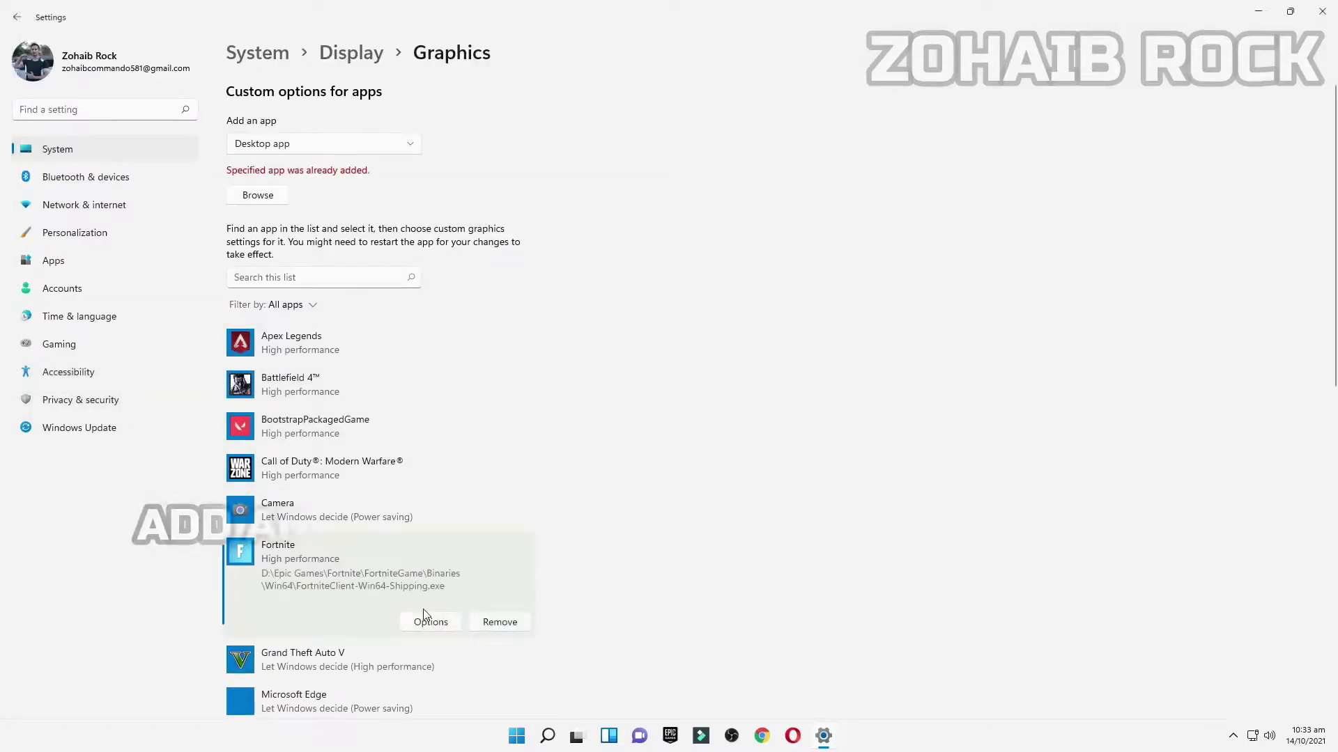
{"action": "left_click", "coordinate": [426, 616]}
{"action": "left_click", "coordinate": [582, 387]}
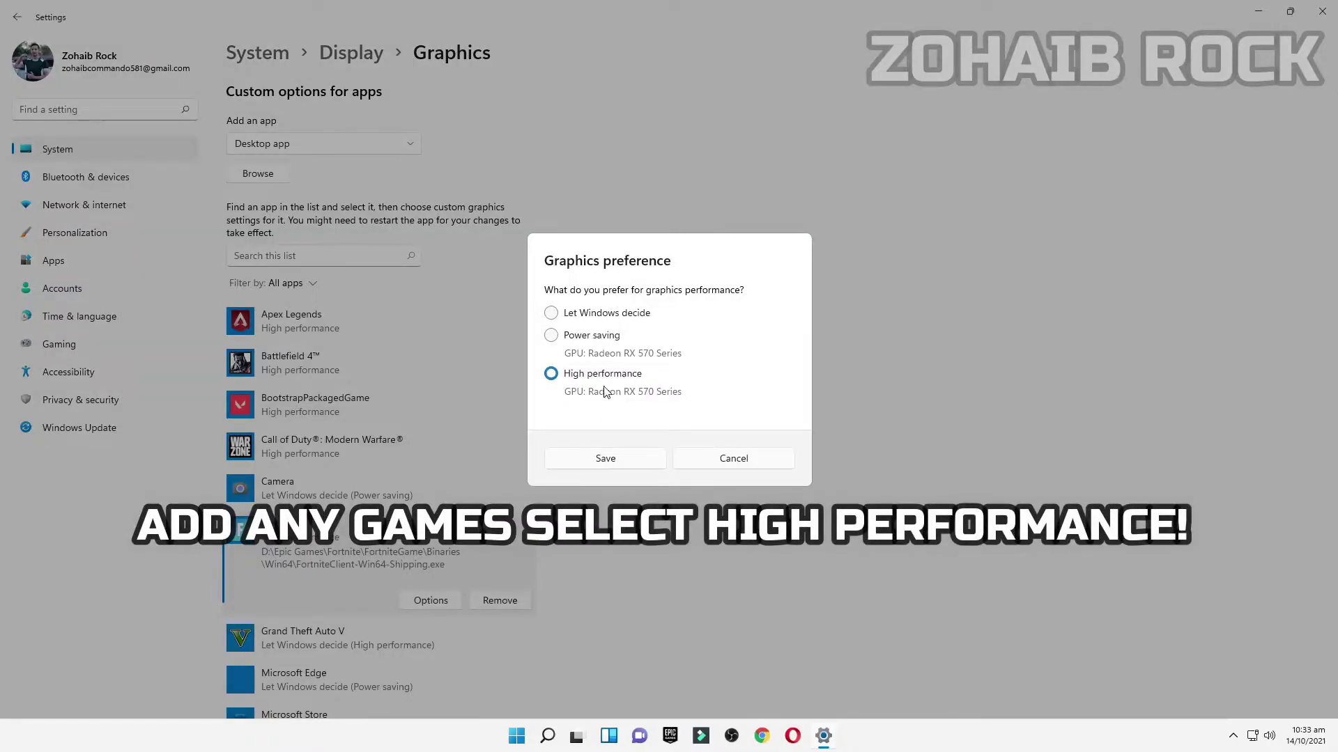
{"action": "left_click", "coordinate": [604, 458]}
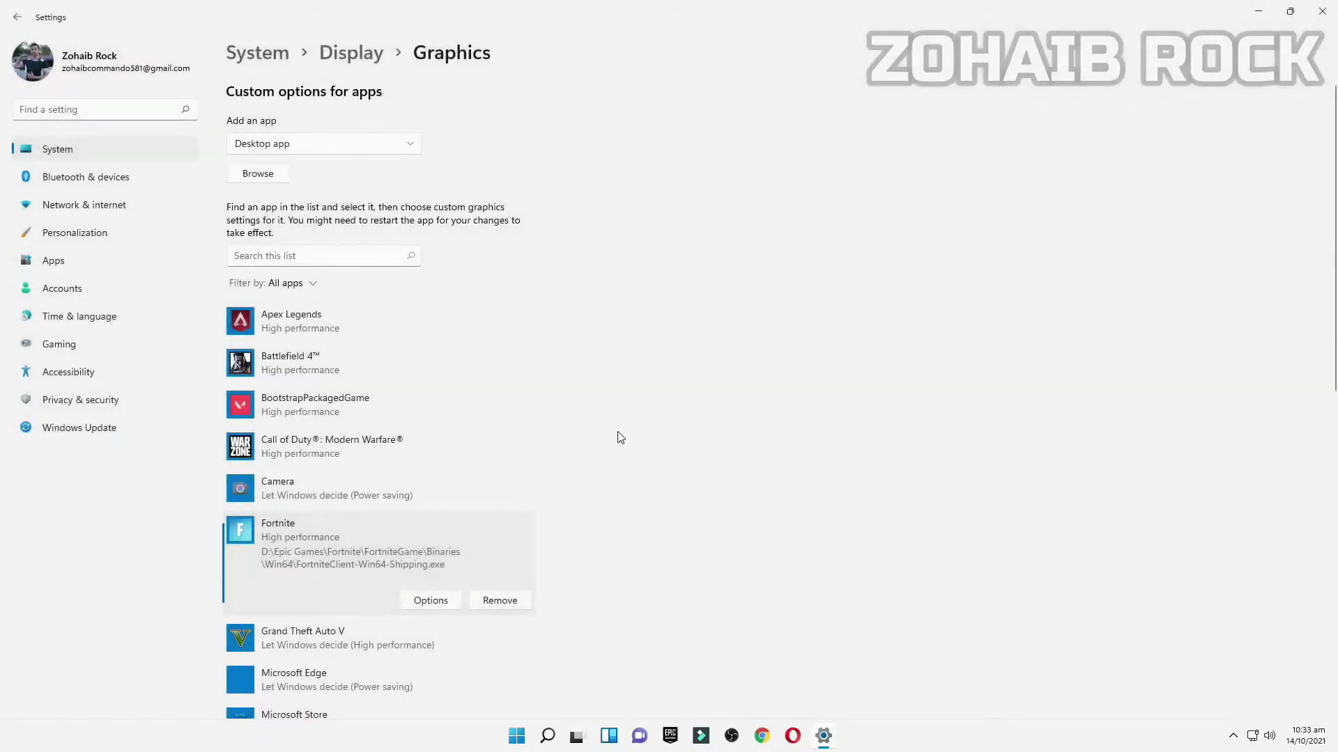
Step: Review the General permissions under Privacy & security
{"action": "left_click", "coordinate": [91, 403]}
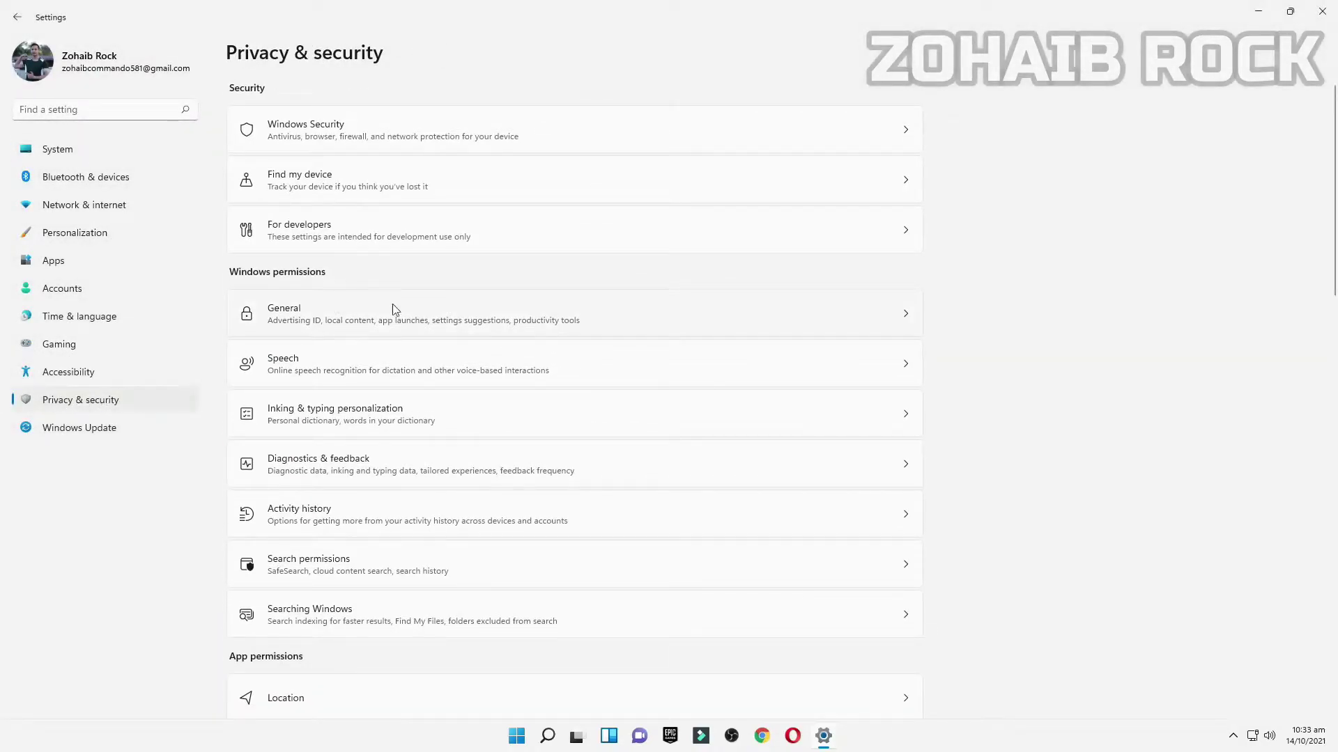
{"action": "left_click", "coordinate": [401, 320]}
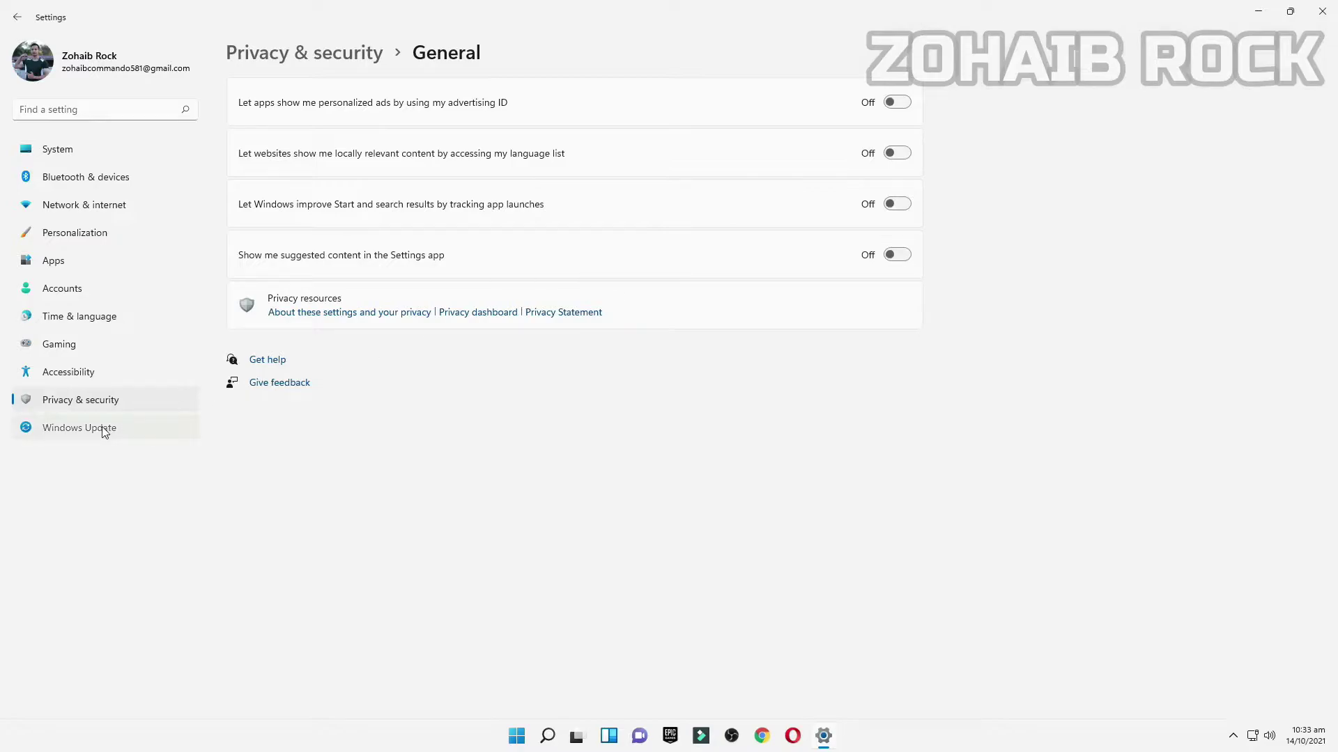
Step: Start a check for Windows updates and close Settings
{"action": "left_click", "coordinate": [76, 431]}
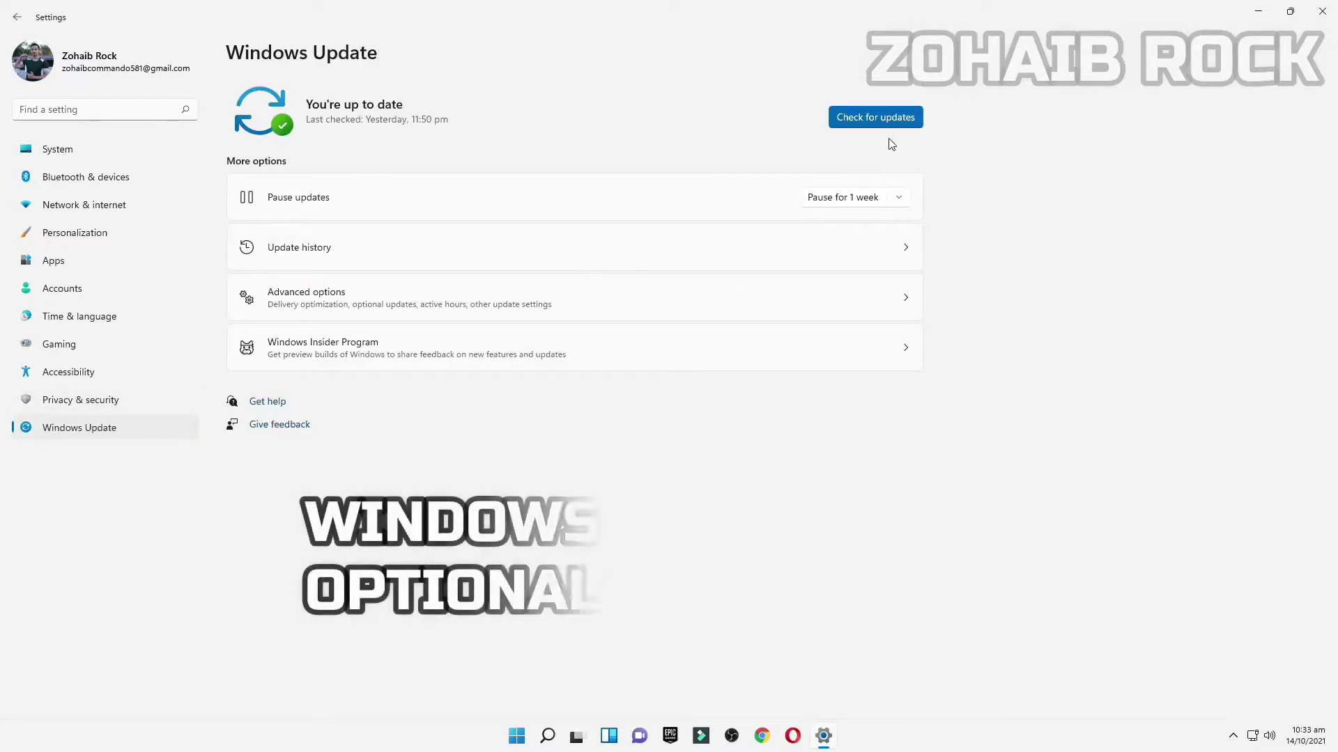
{"action": "left_click", "coordinate": [864, 117]}
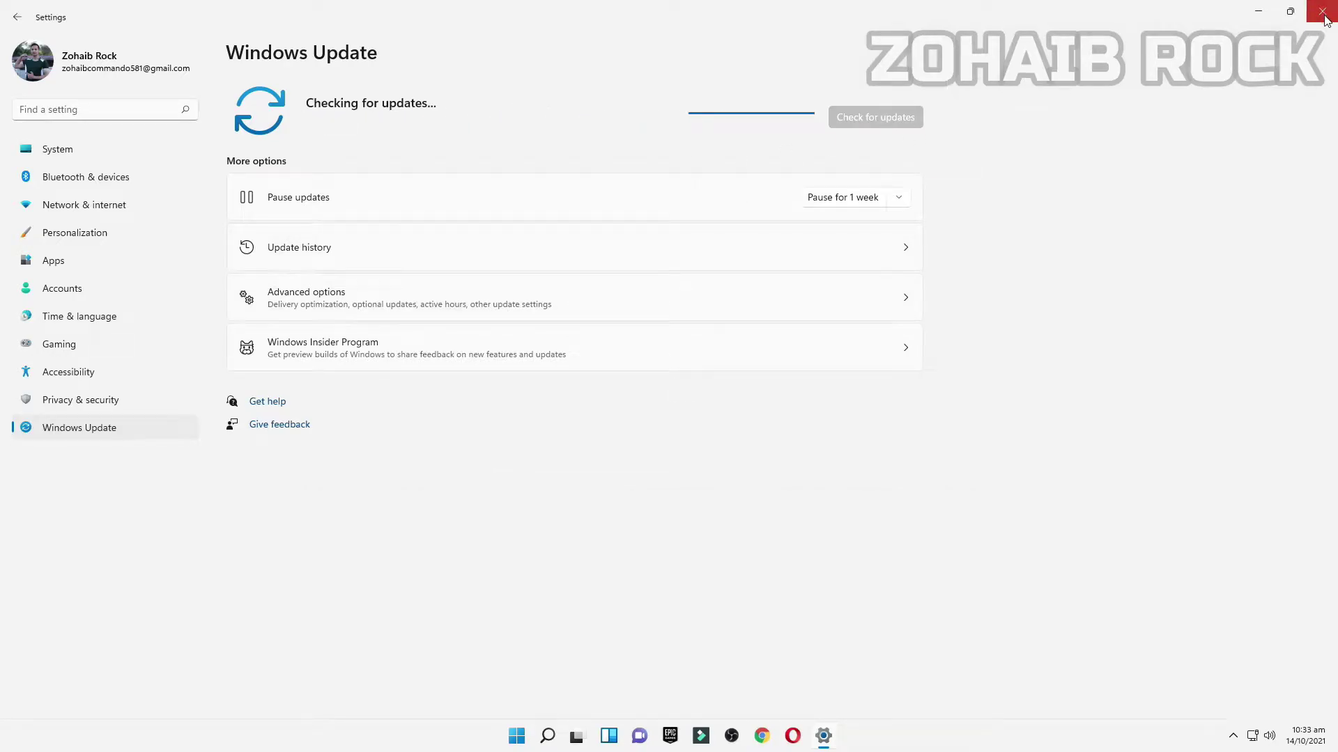
{"action": "key", "text": "alt+F4"}
Step: Extract the LOW GPU USAGE While Gaming PACK archive onto the desktop and move the archive to the Recycle Bin
{"action": "left_click_drag", "start_coordinate": [143, 174], "coordinate": [669, 187]}
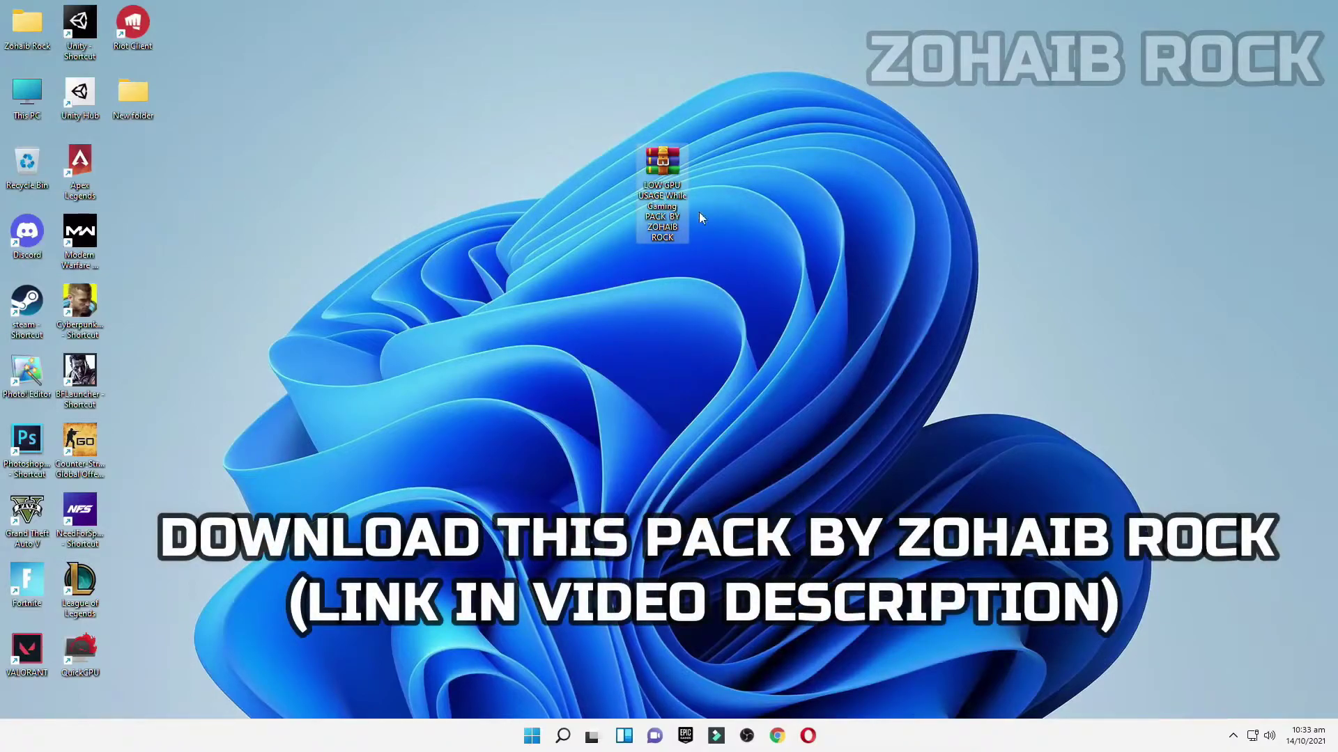
{"action": "right_click", "coordinate": [671, 180]}
{"action": "left_click", "coordinate": [728, 370]}
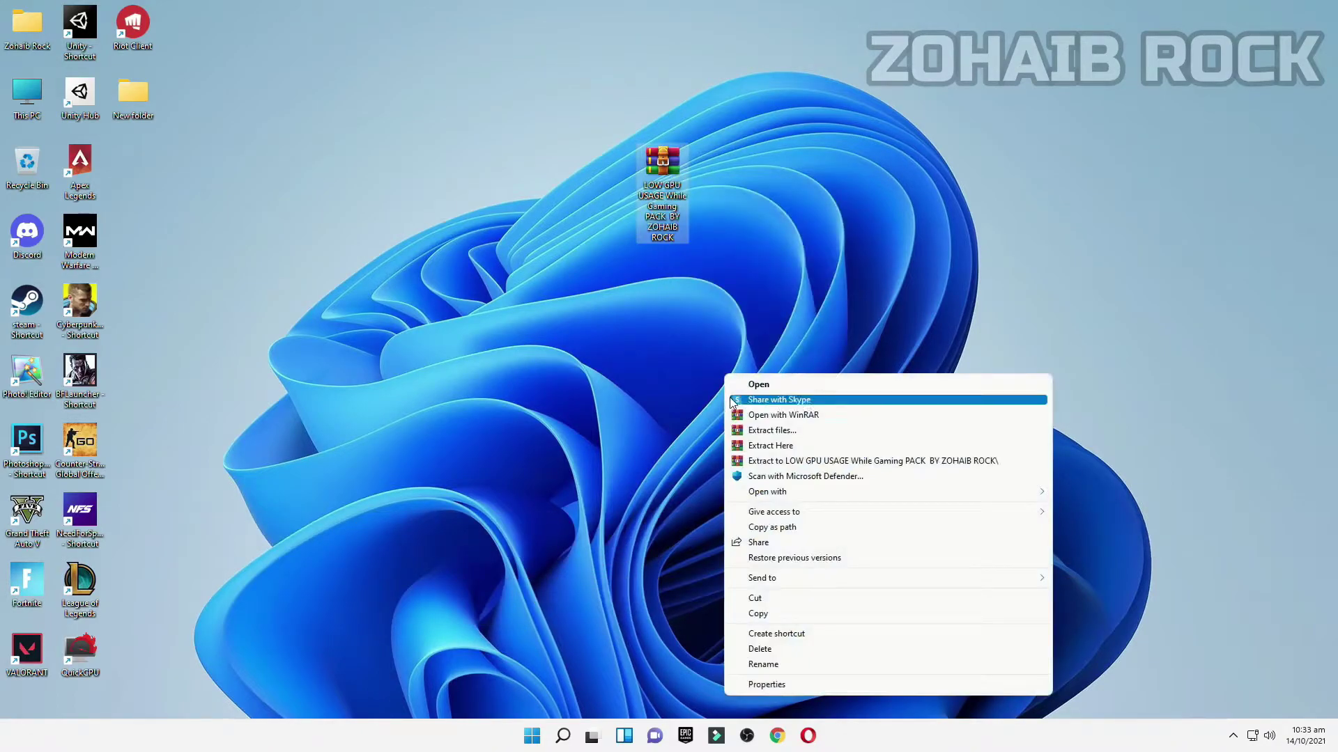
{"action": "left_click", "coordinate": [787, 448]}
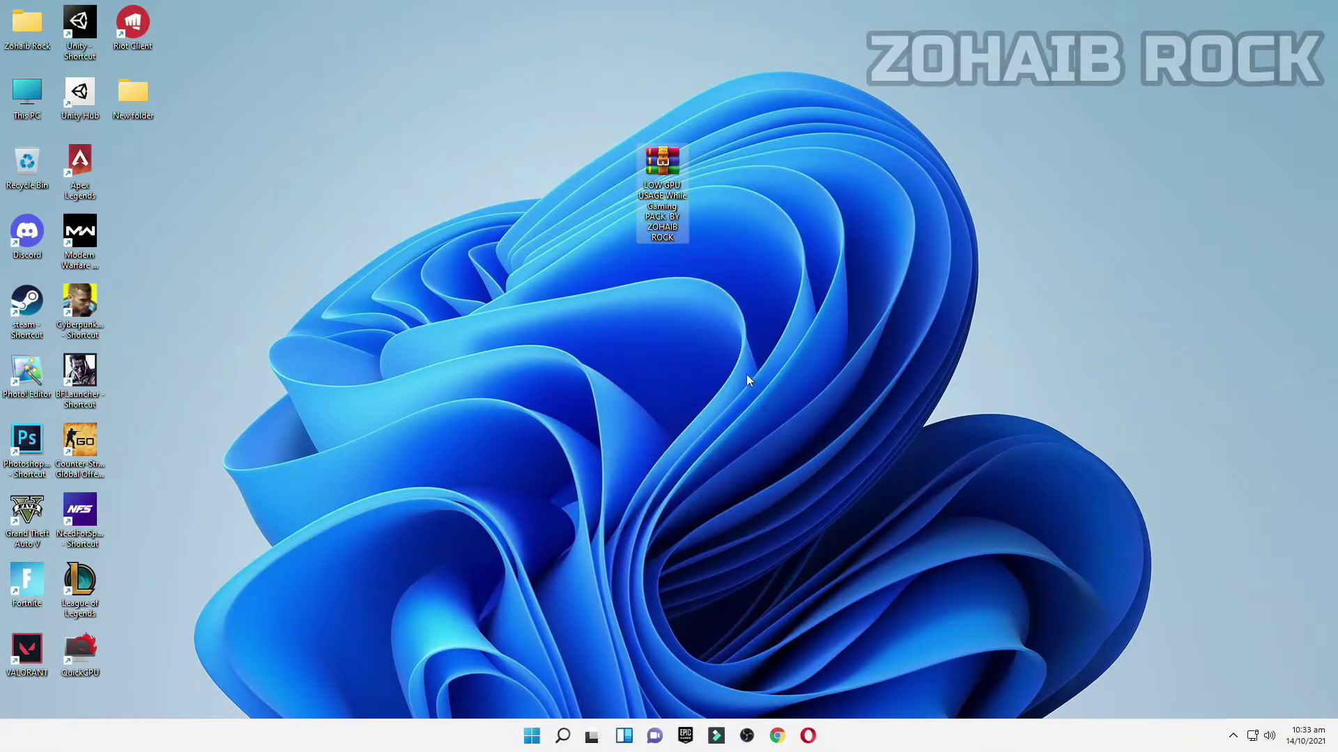
{"action": "left_click_drag", "start_coordinate": [144, 179], "coordinate": [28, 164]}
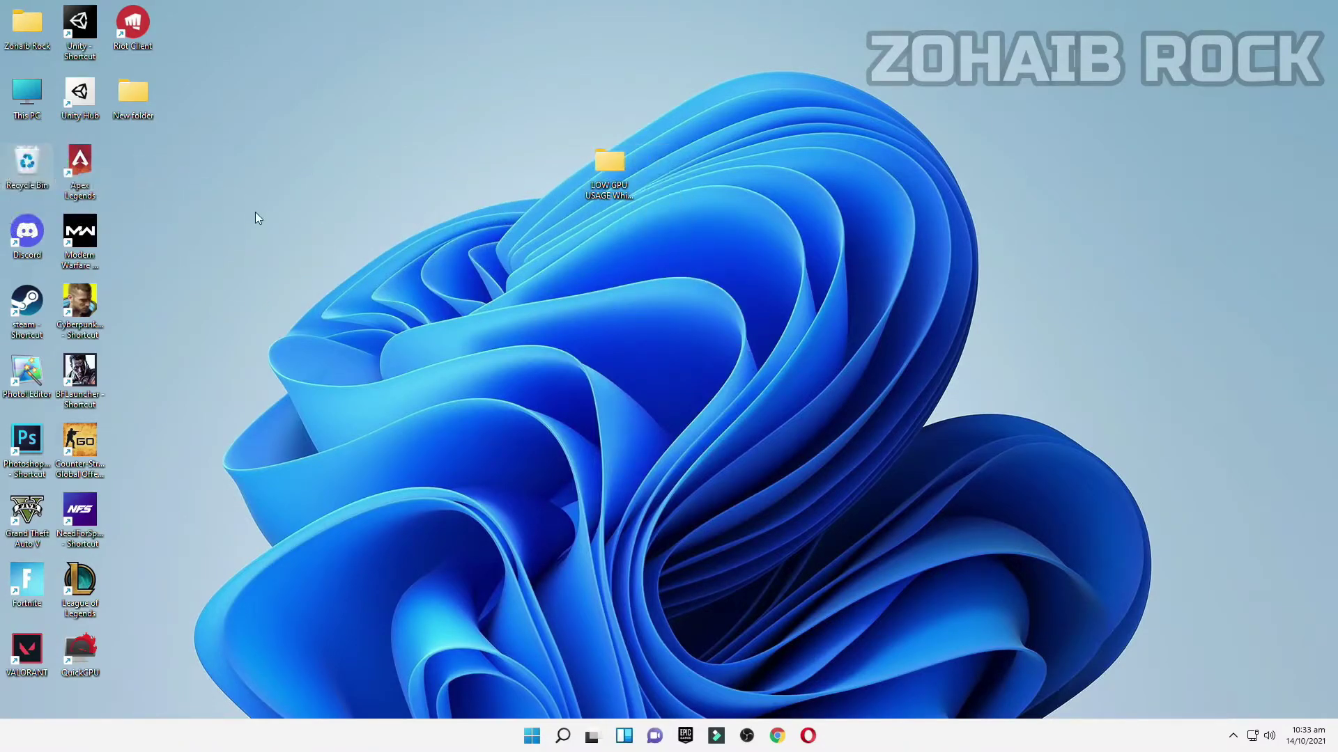
Step: Launch the Run shortcut from the pack's 1 Cleanup folder and open the %temp% folder with it
{"action": "double_click", "coordinate": [608, 168]}
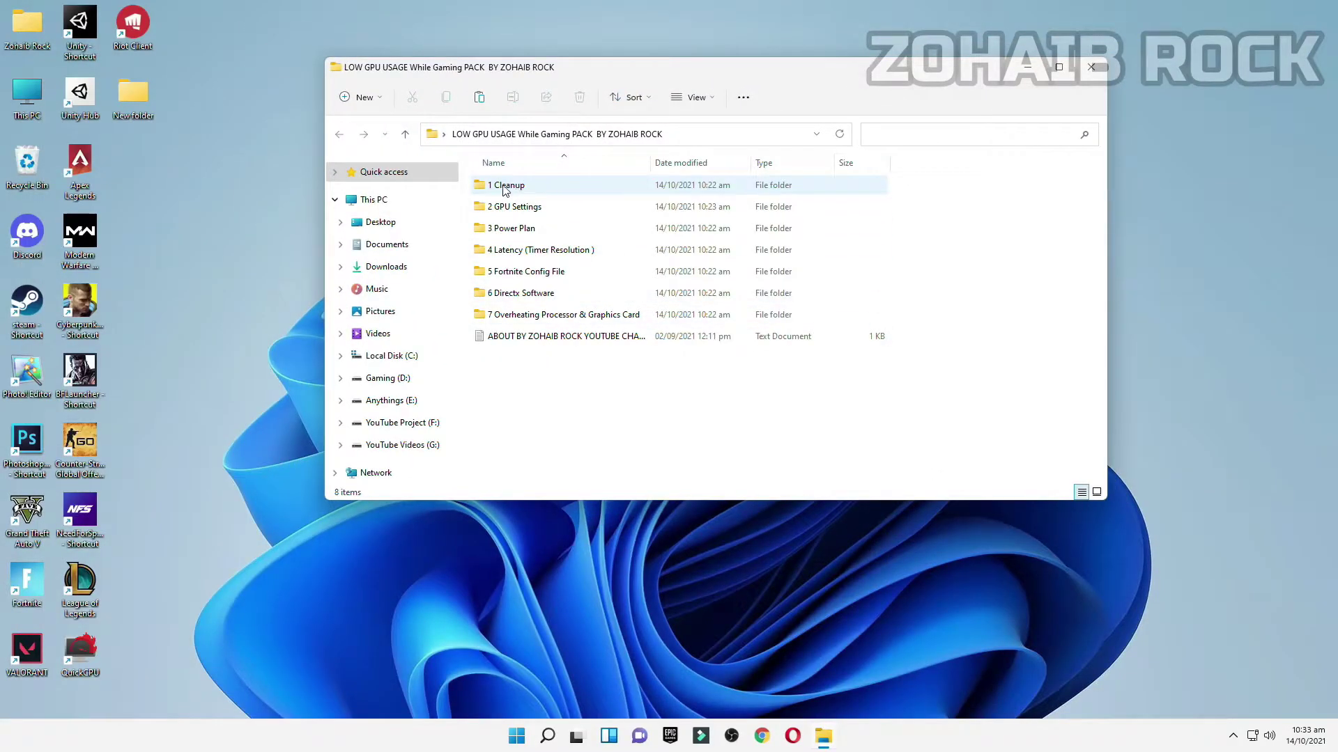
{"action": "double_click", "coordinate": [526, 188]}
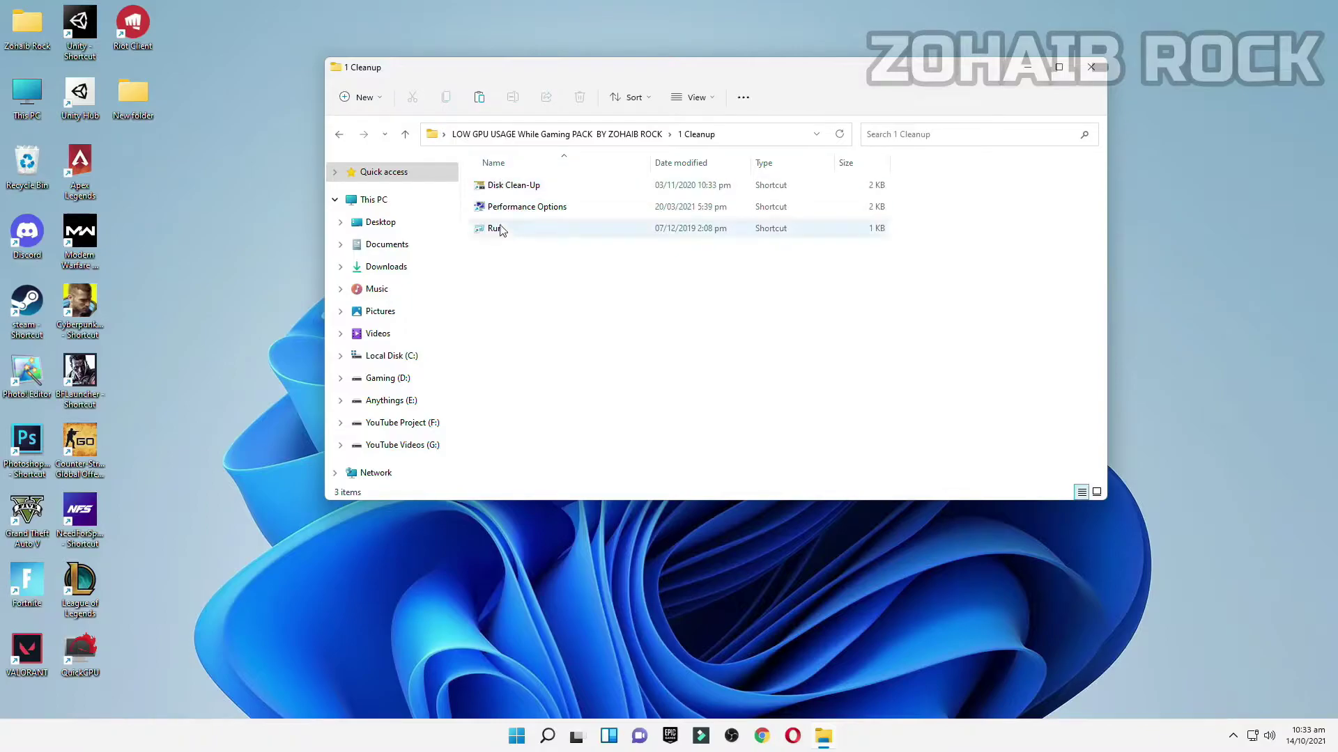
{"action": "double_click", "coordinate": [505, 234]}
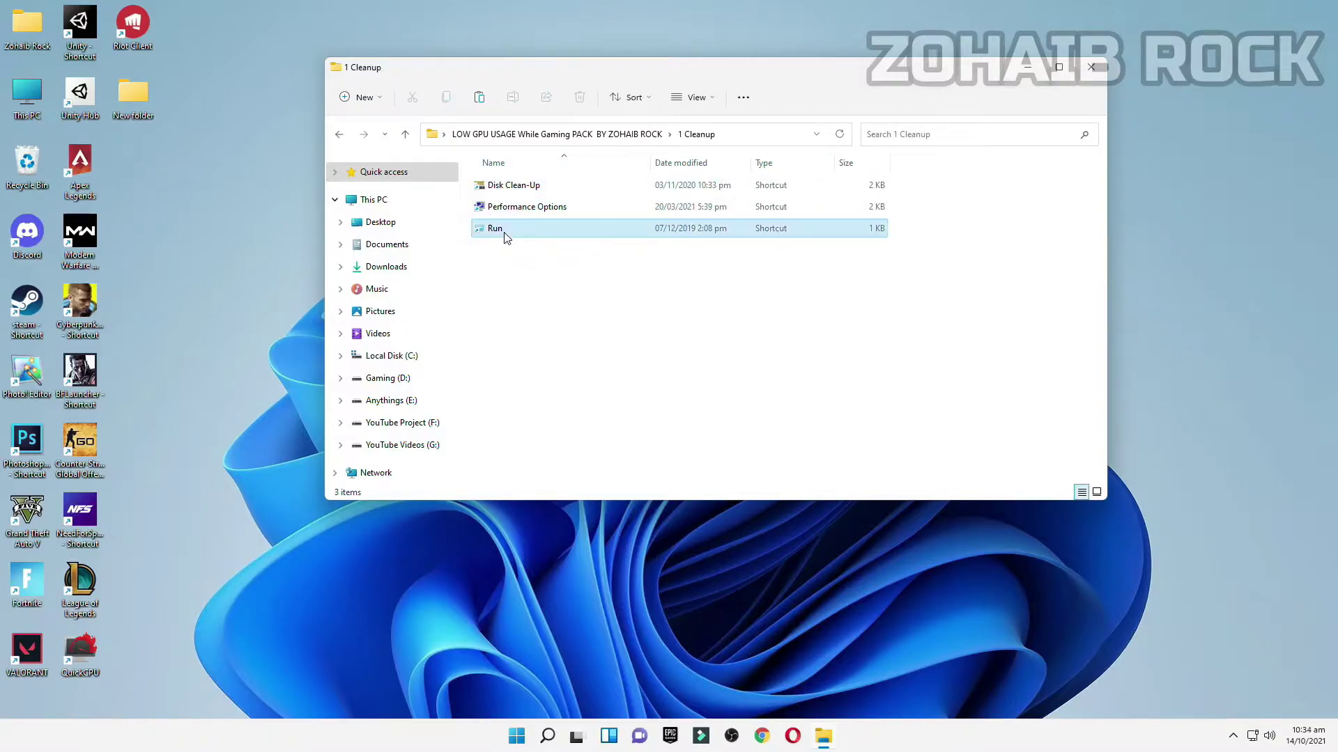
{"action": "left_click", "coordinate": [1030, 69]}
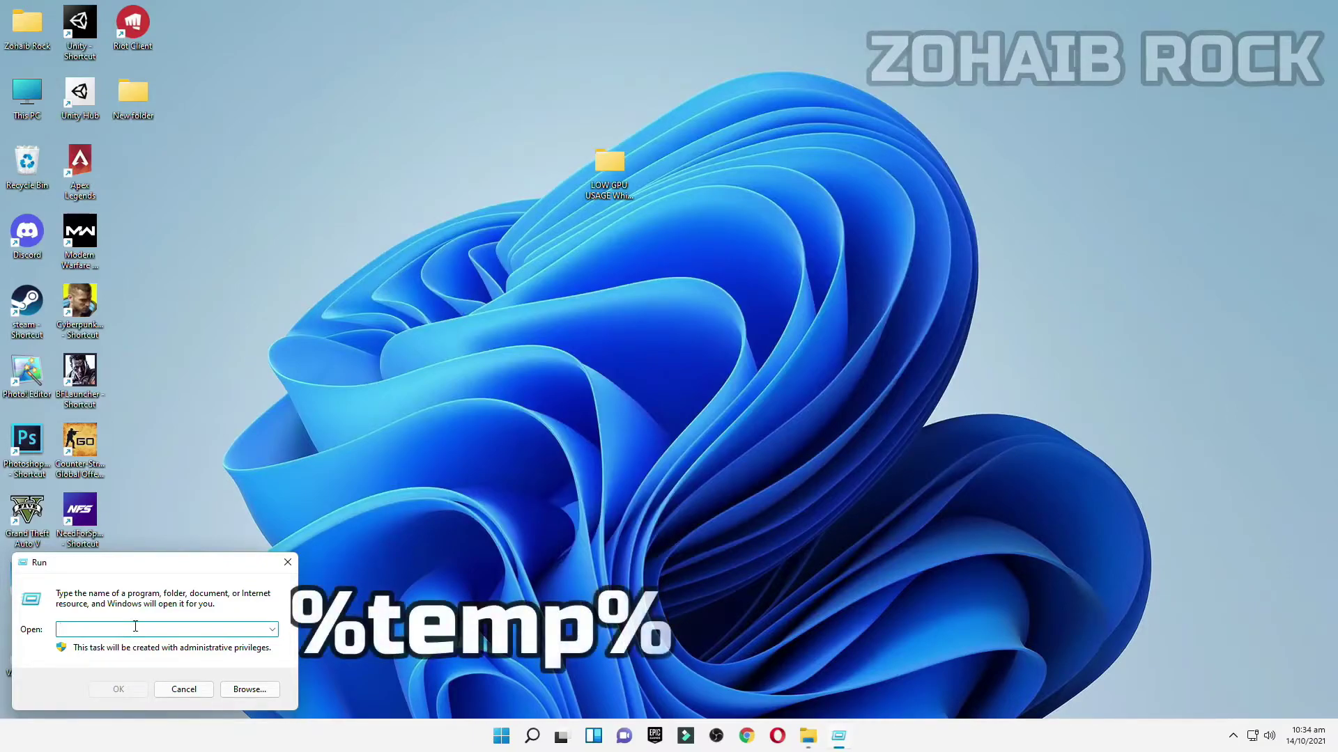
{"action": "type", "text": "%temp%"}
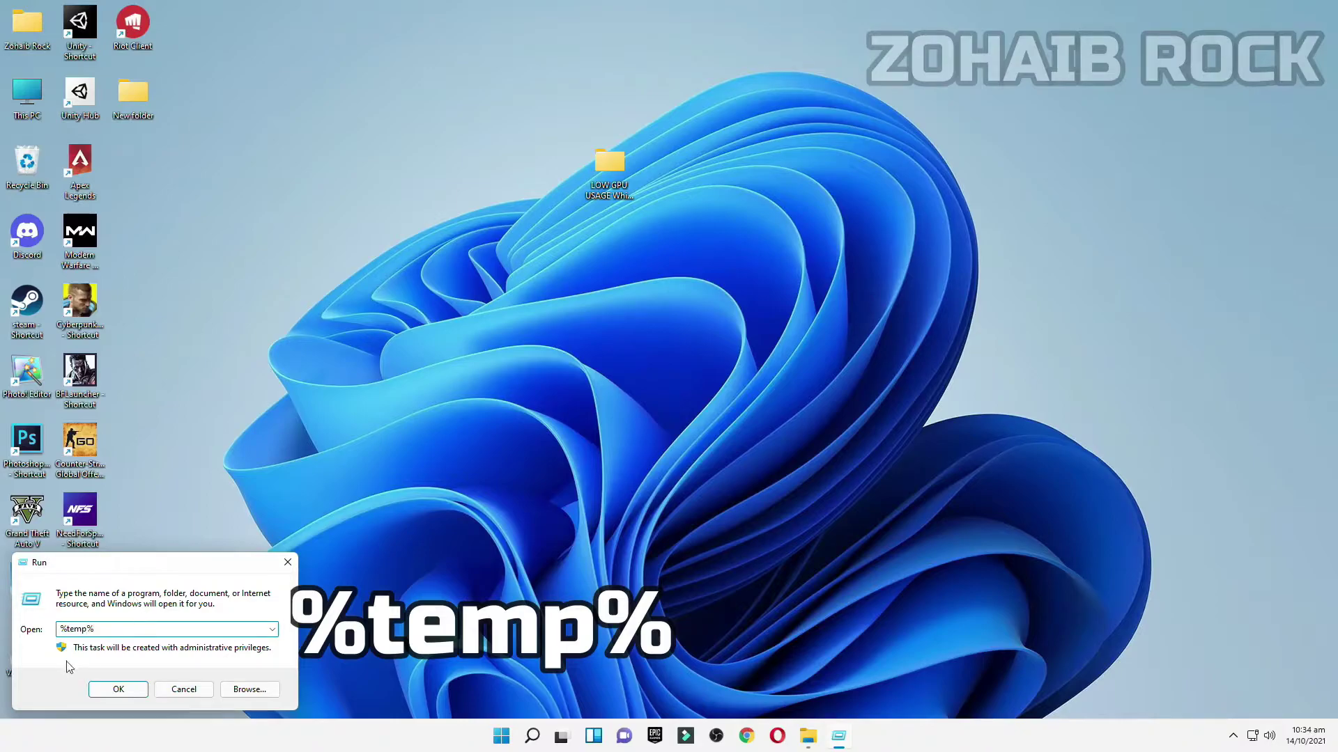
{"action": "left_click", "coordinate": [116, 688]}
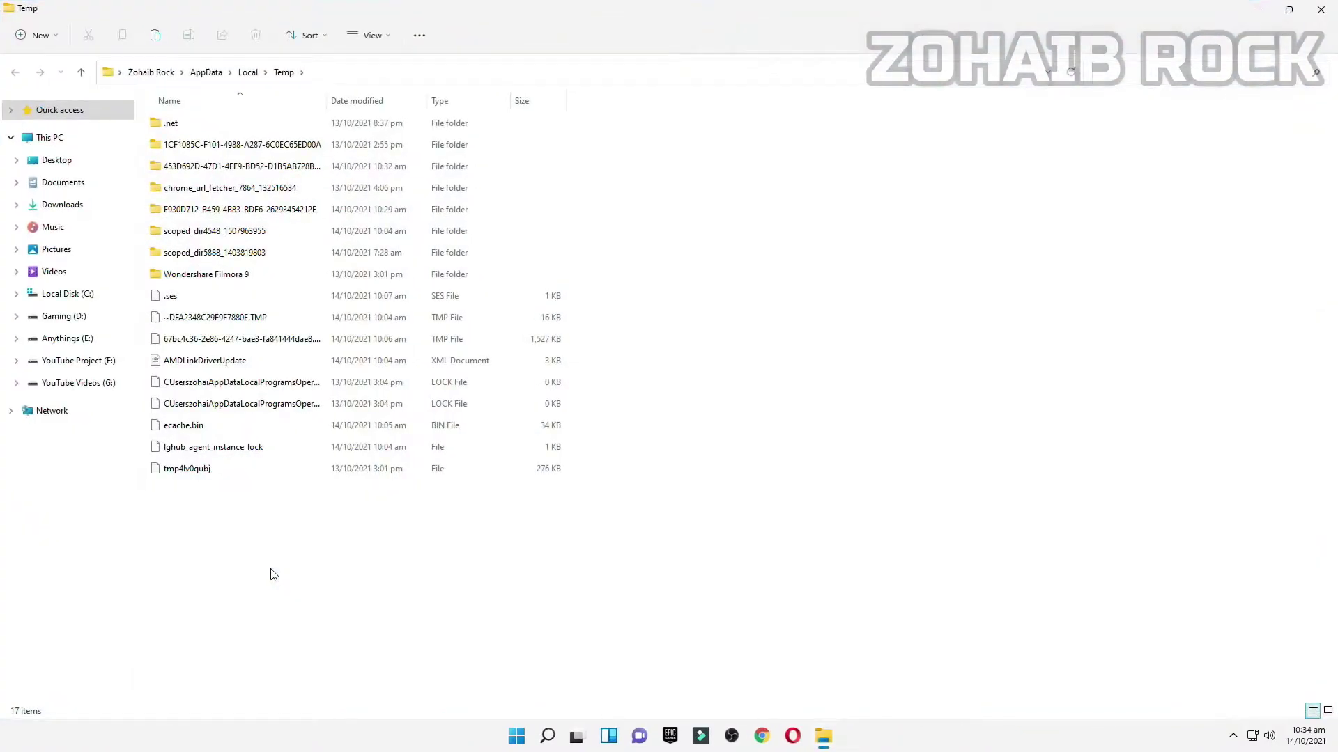
Step: Delete all files and folders in the Temp folder, skipping every item in use, and leave the folder
{"action": "left_click", "coordinate": [196, 185]}
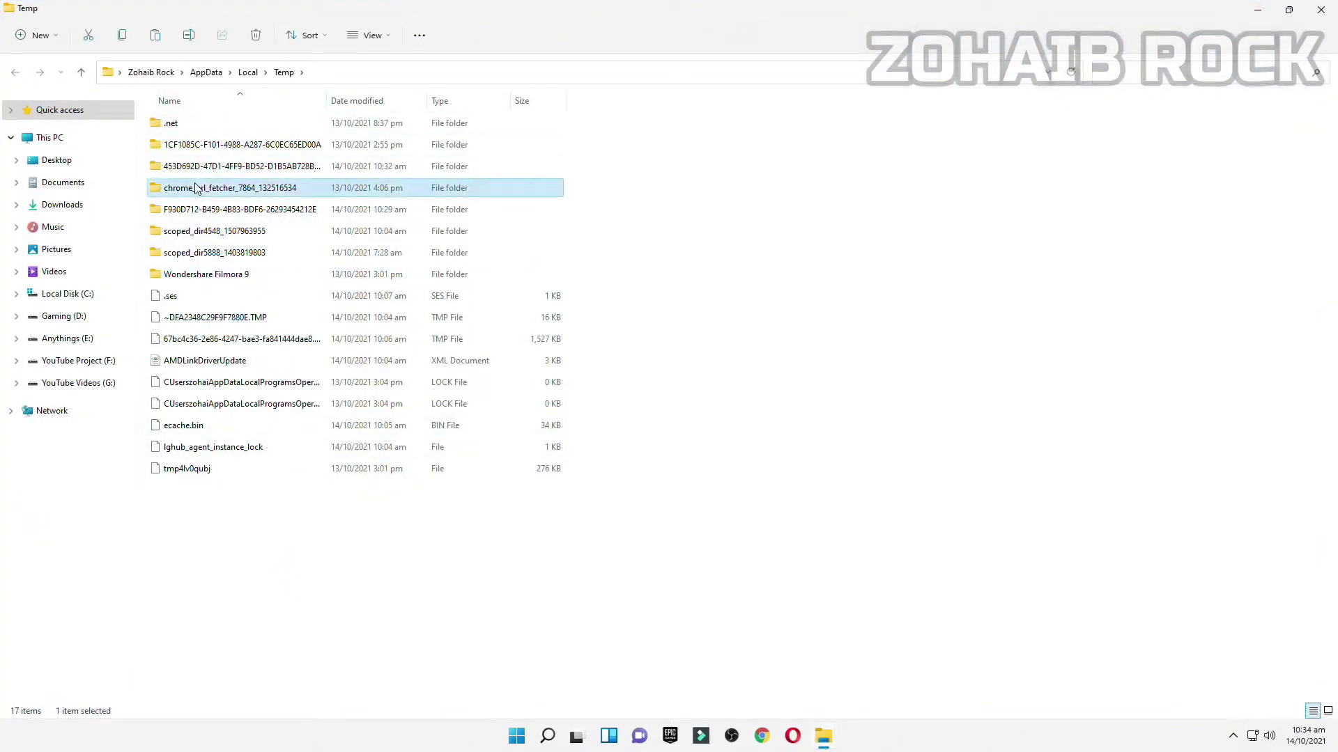
{"action": "key", "text": "ctrl+a"}
{"action": "right_click", "coordinate": [196, 187]}
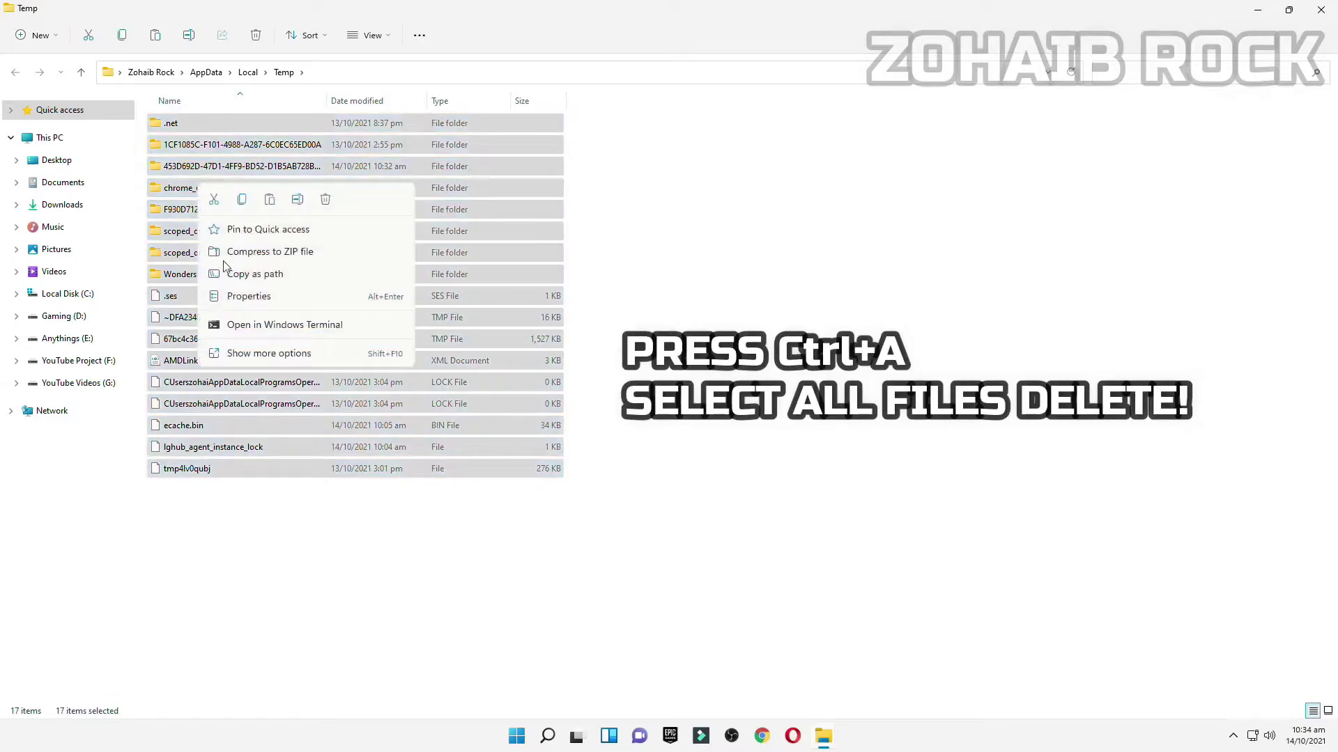
{"action": "left_click", "coordinate": [269, 354]}
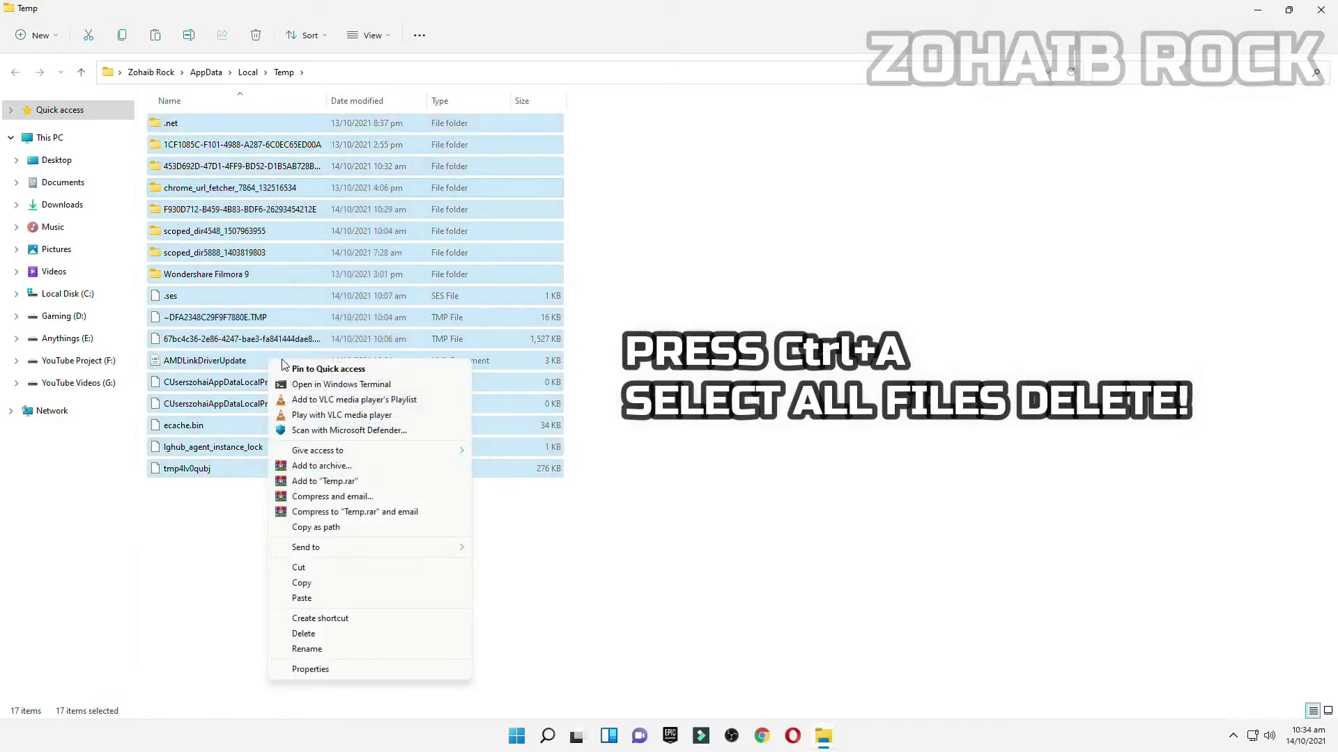
{"action": "left_click", "coordinate": [315, 635]}
{"action": "left_click", "coordinate": [197, 304]}
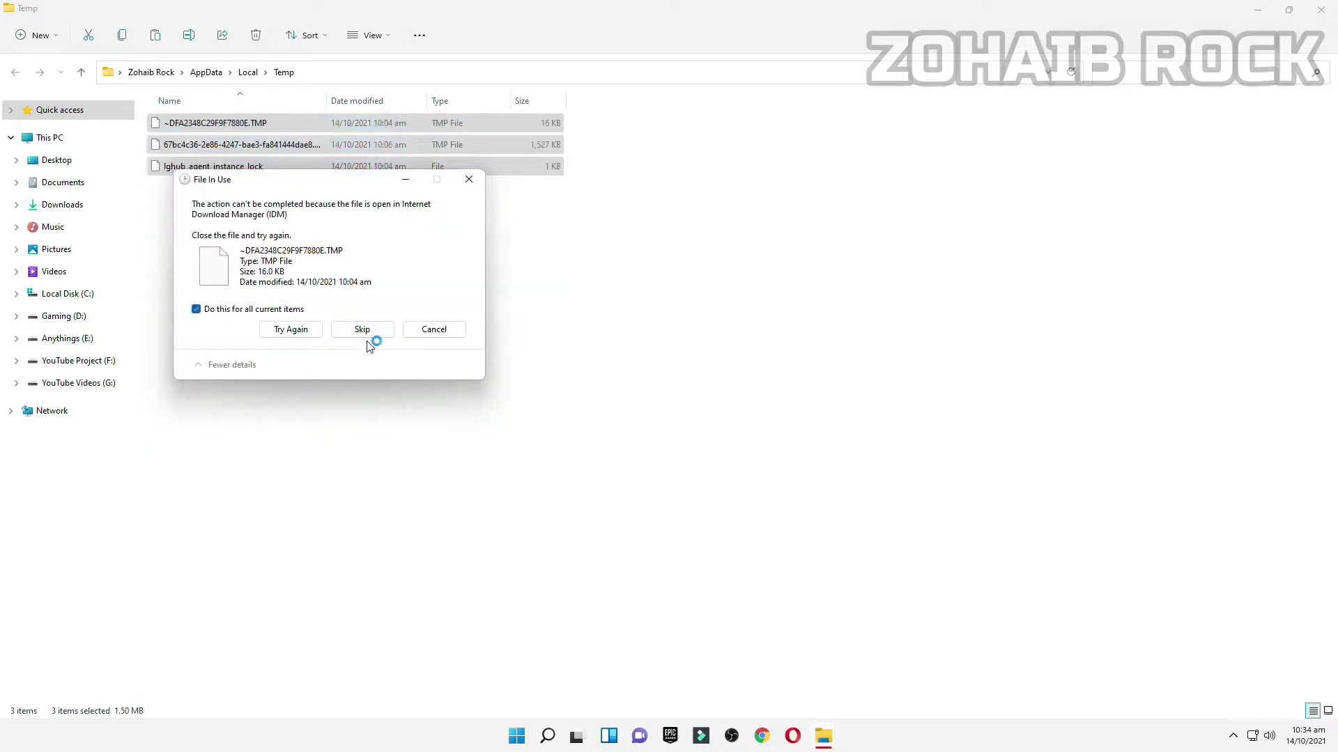
{"action": "left_click", "coordinate": [368, 333]}
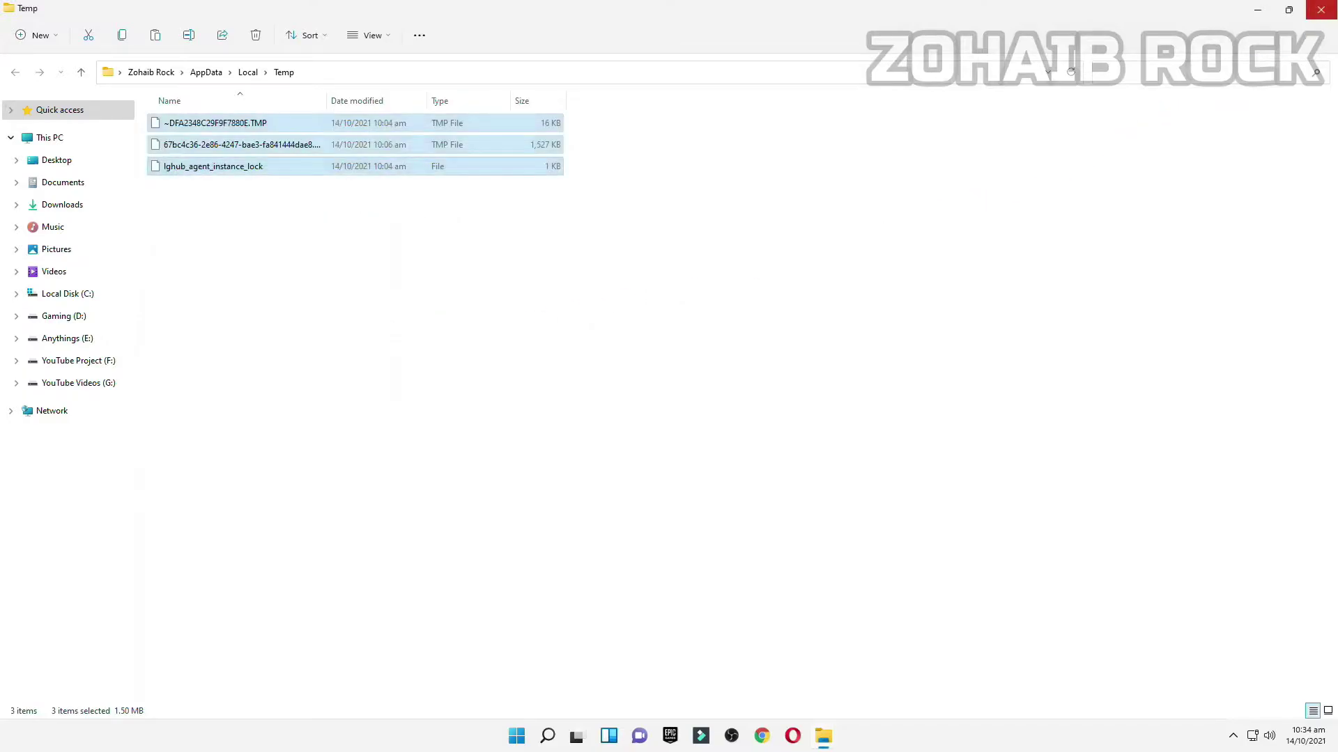
{"action": "key", "text": "super+d"}
Step: Launch the Run shortcut from the 1 Cleanup folder again and open the prefetch folder with it
{"action": "left_click", "coordinate": [825, 732]}
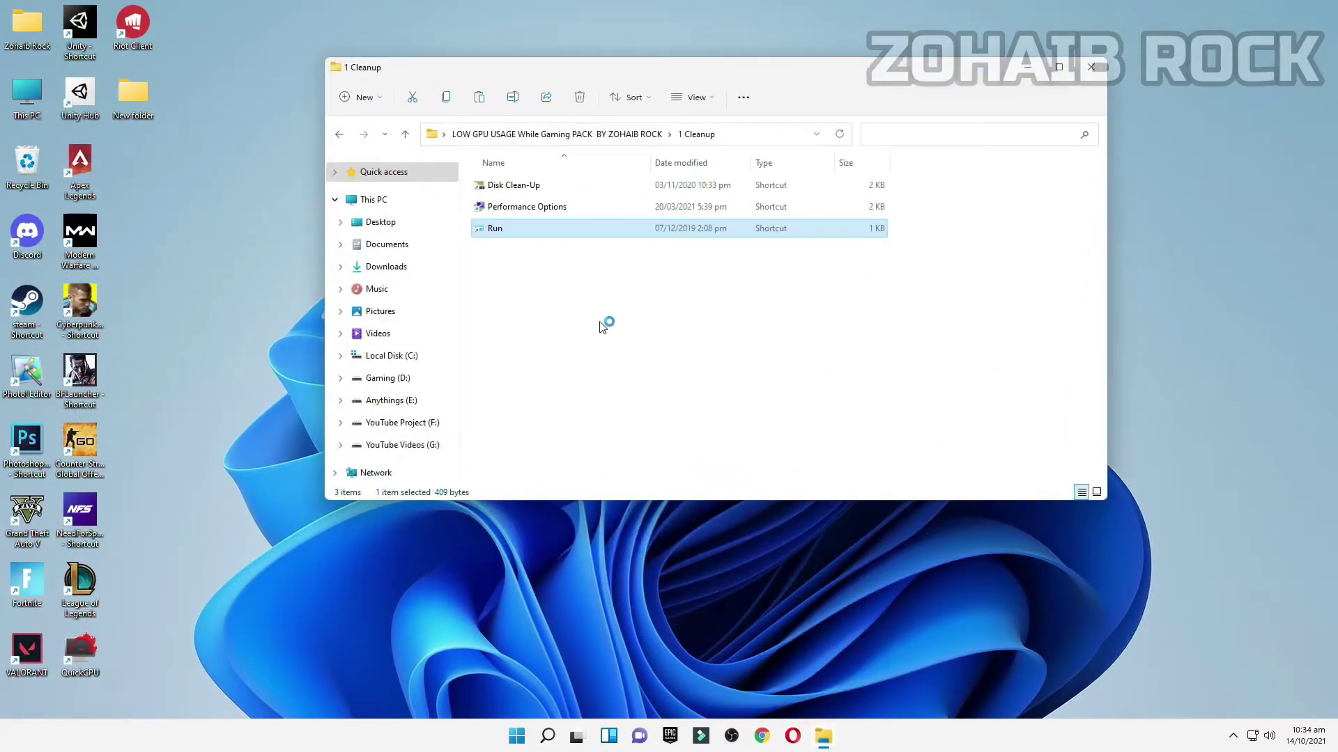
{"action": "double_click", "coordinate": [531, 230]}
{"action": "left_click", "coordinate": [1027, 67]}
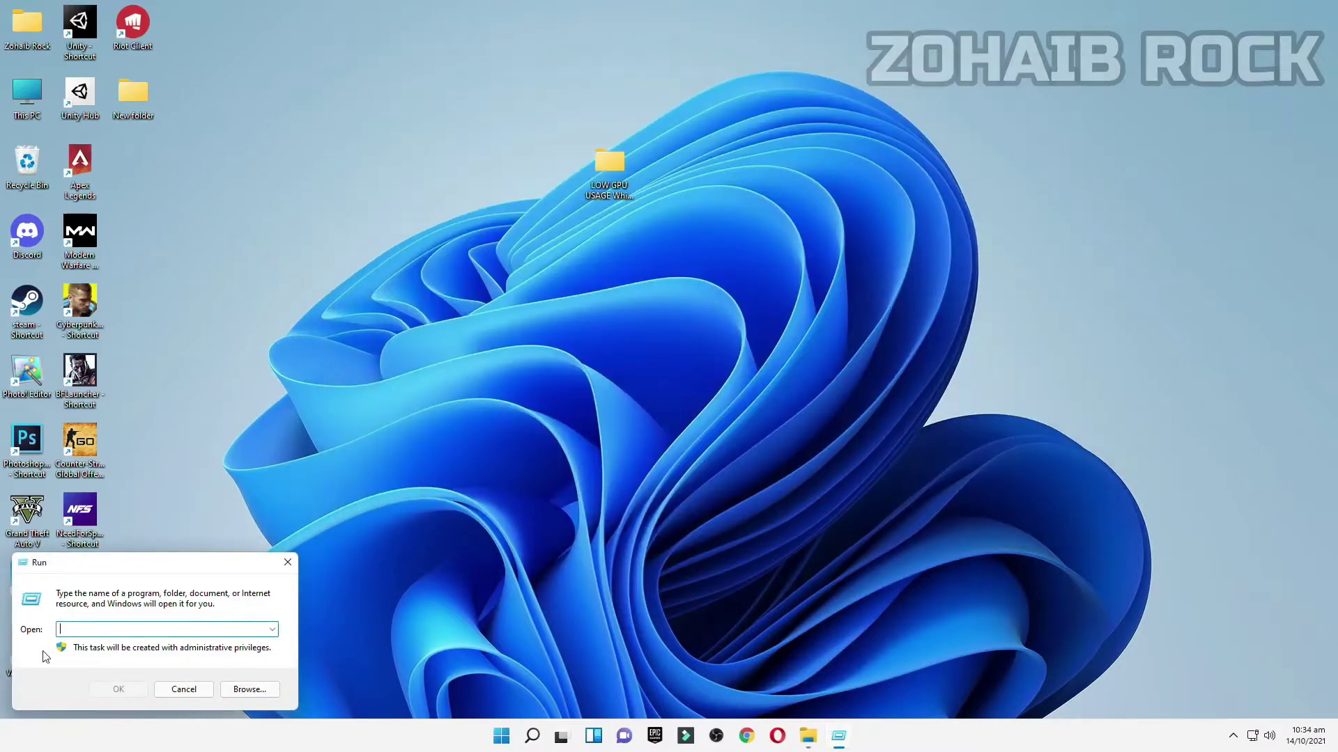
{"action": "type", "text": "prefetch"}
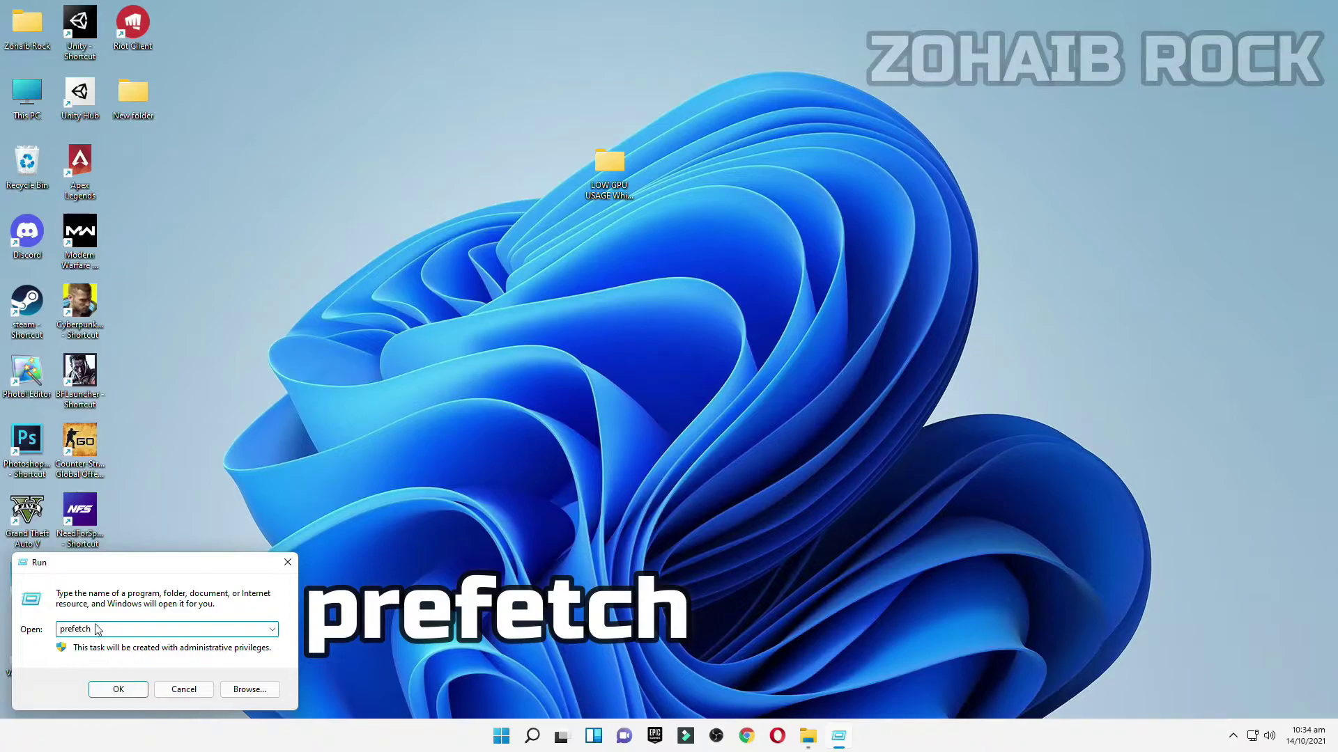
{"action": "left_click", "coordinate": [115, 689]}
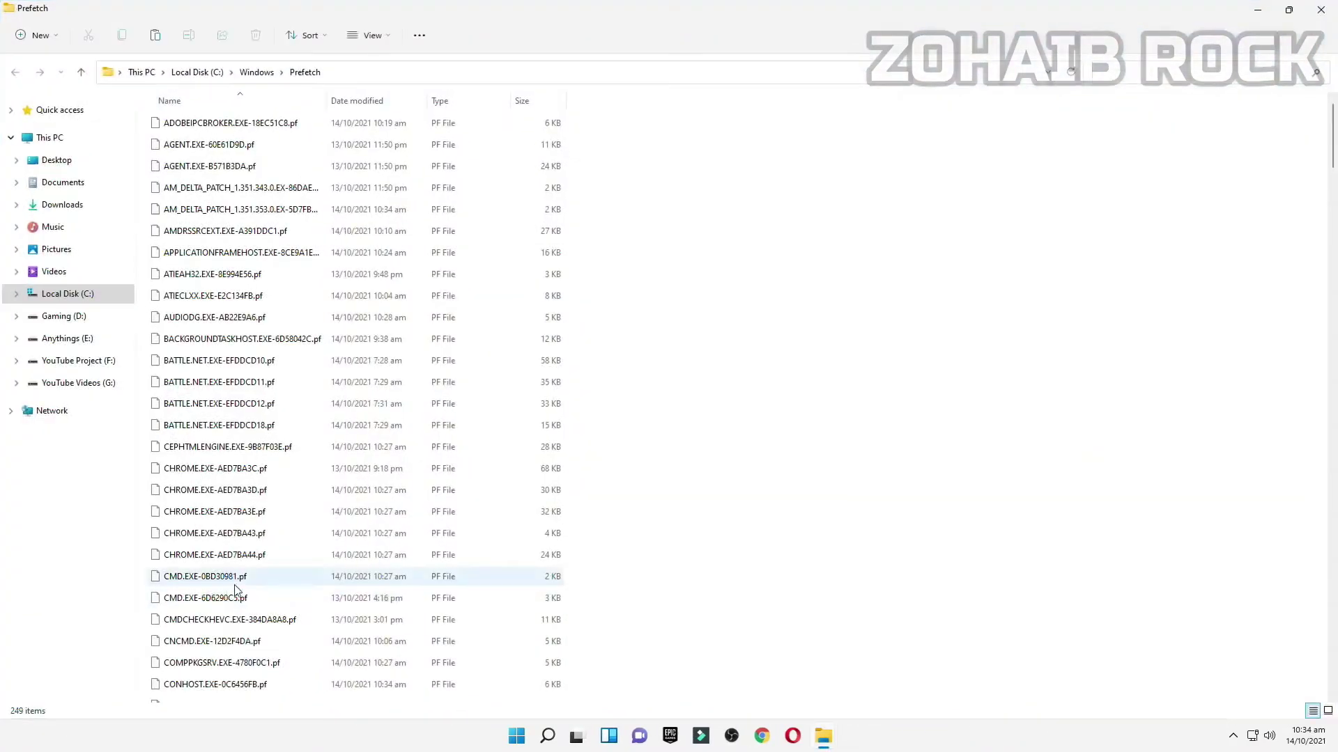
Step: Delete all files in the Prefetch folder, skipping every item in use
{"action": "left_click", "coordinate": [172, 296]}
{"action": "key", "text": "ctrl+a"}
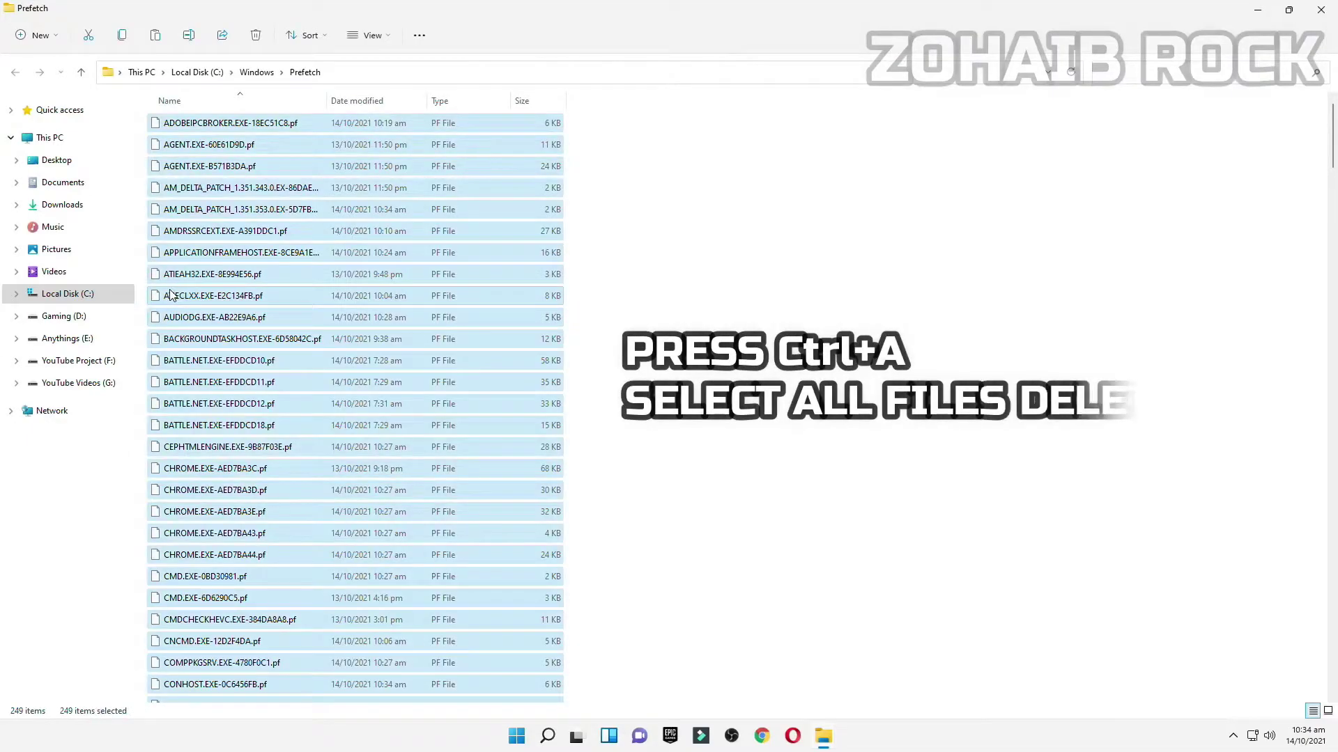
{"action": "right_click", "coordinate": [245, 437]}
{"action": "left_click", "coordinate": [327, 513]}
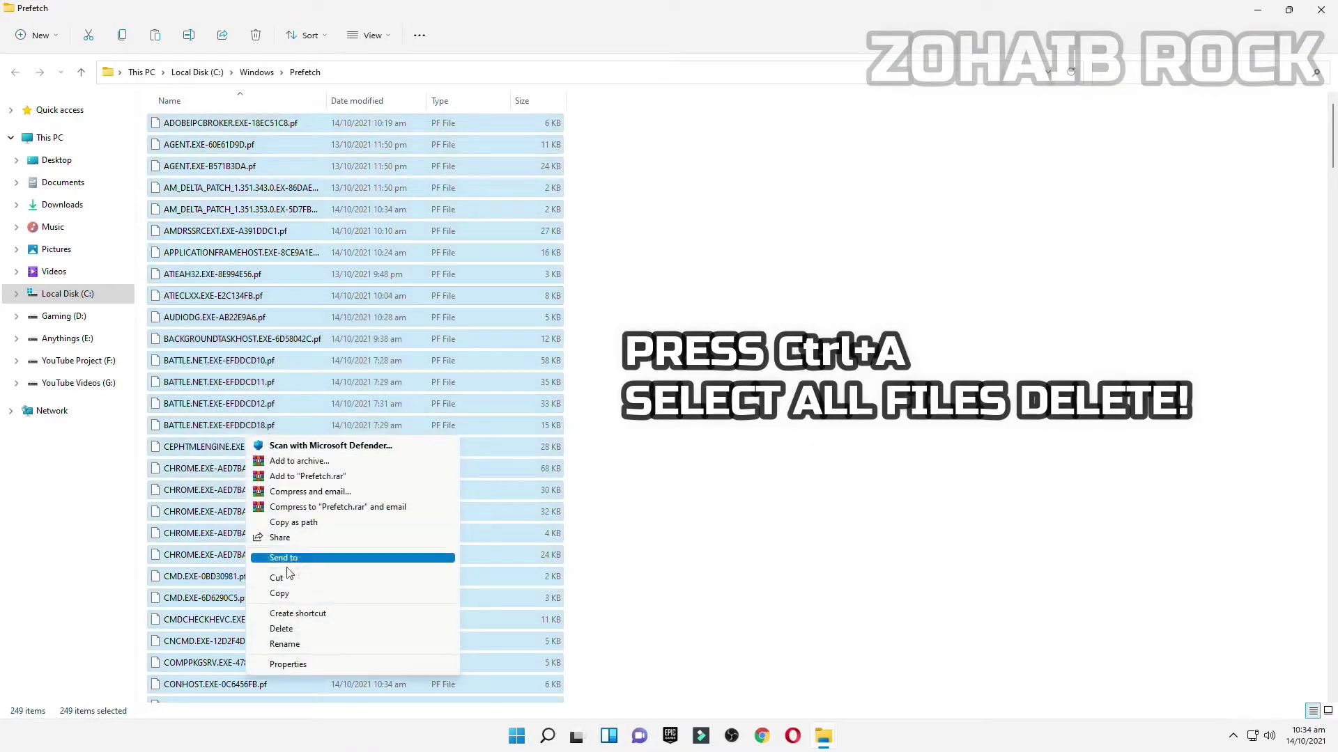
{"action": "left_click", "coordinate": [281, 629]}
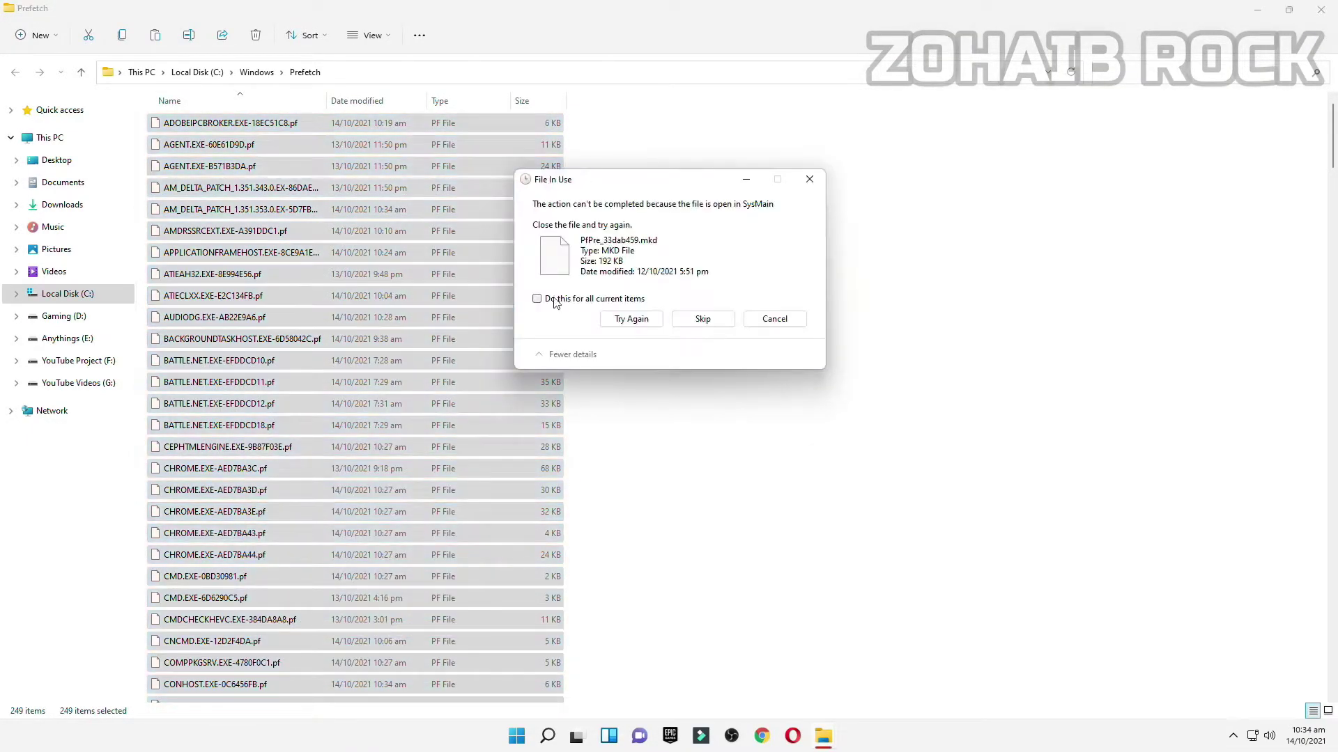
{"action": "left_click", "coordinate": [536, 298]}
{"action": "left_click", "coordinate": [701, 320]}
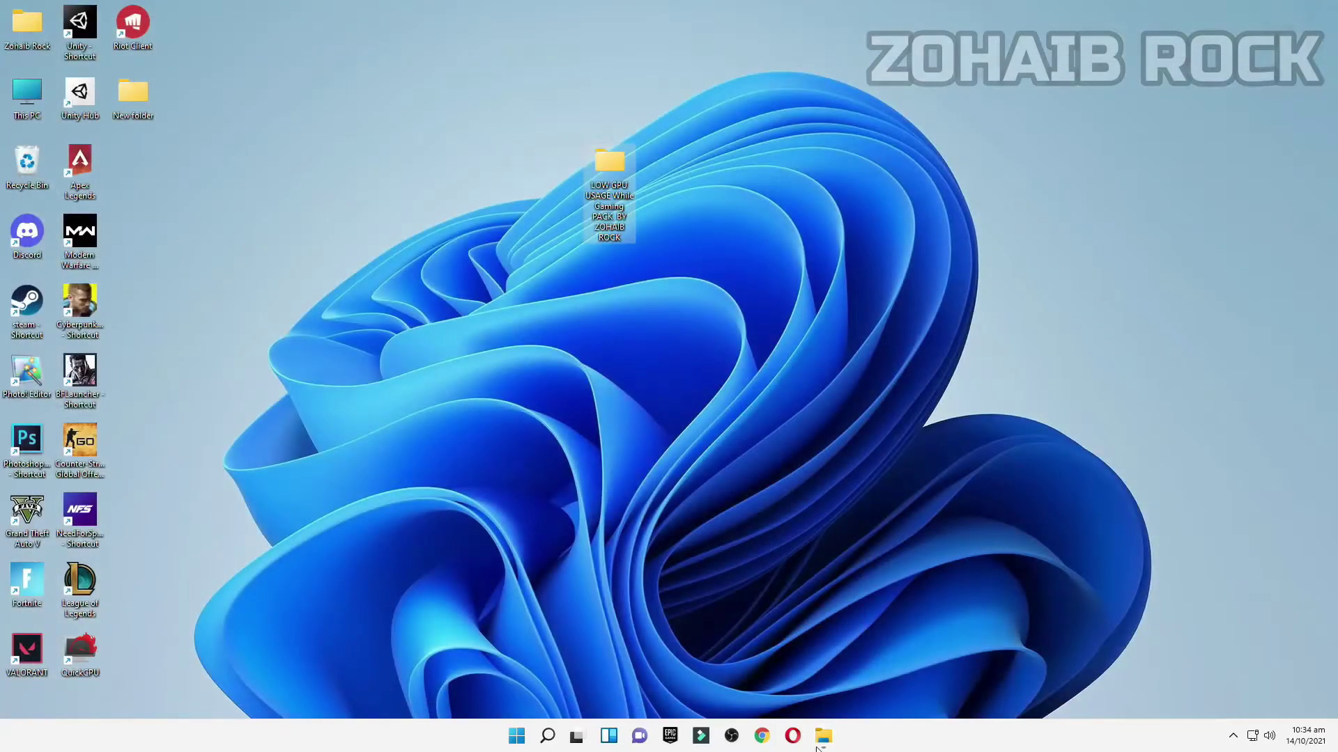
Step: Launch the Disk Clean-Up shortcut from the 1 Cleanup folder and scan drive C:
{"action": "left_click", "coordinate": [821, 740]}
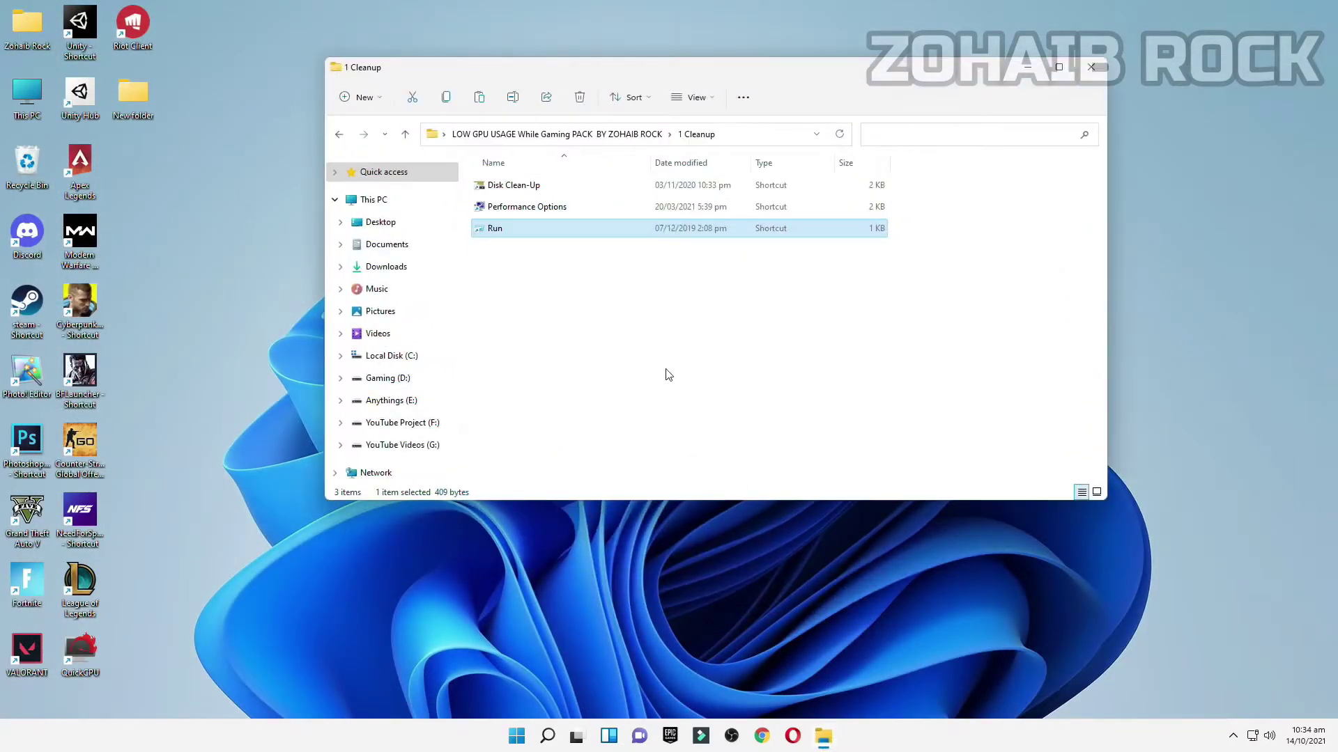
{"action": "double_click", "coordinate": [519, 184]}
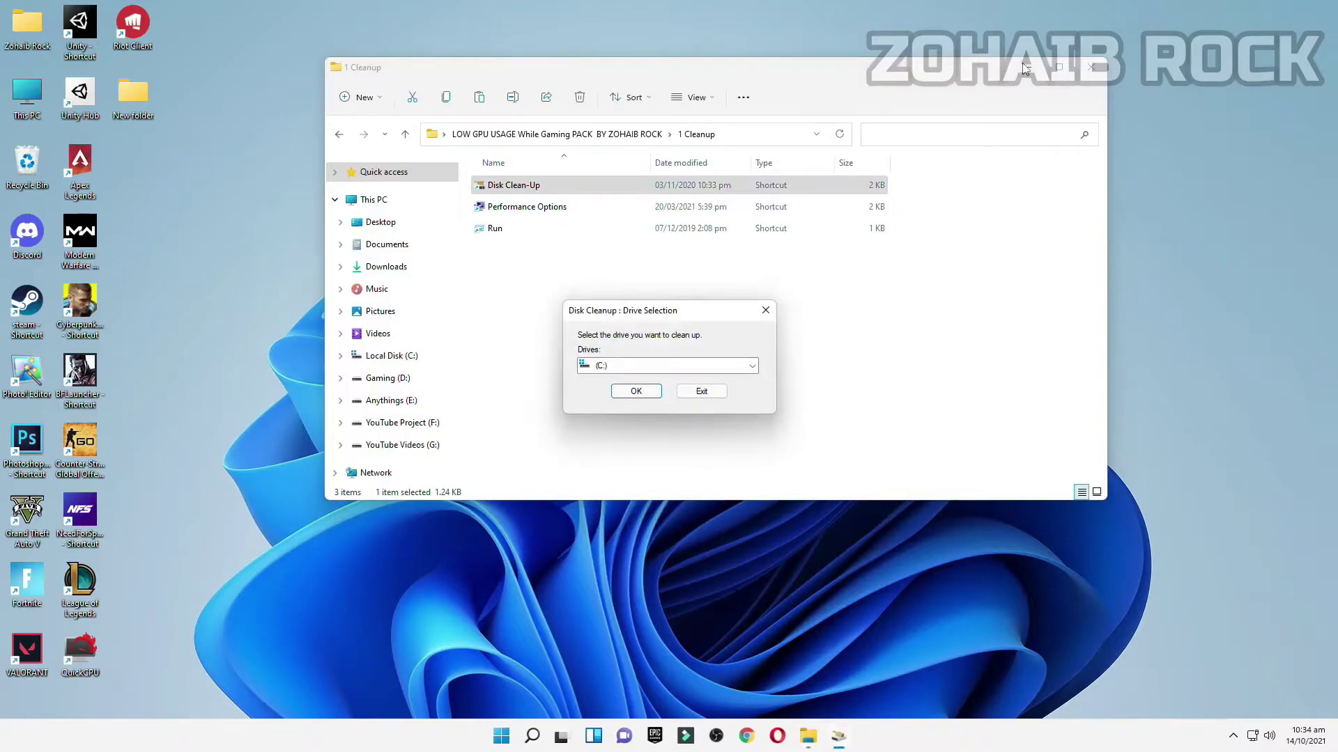
{"action": "left_click", "coordinate": [1026, 68]}
{"action": "left_click", "coordinate": [635, 391]}
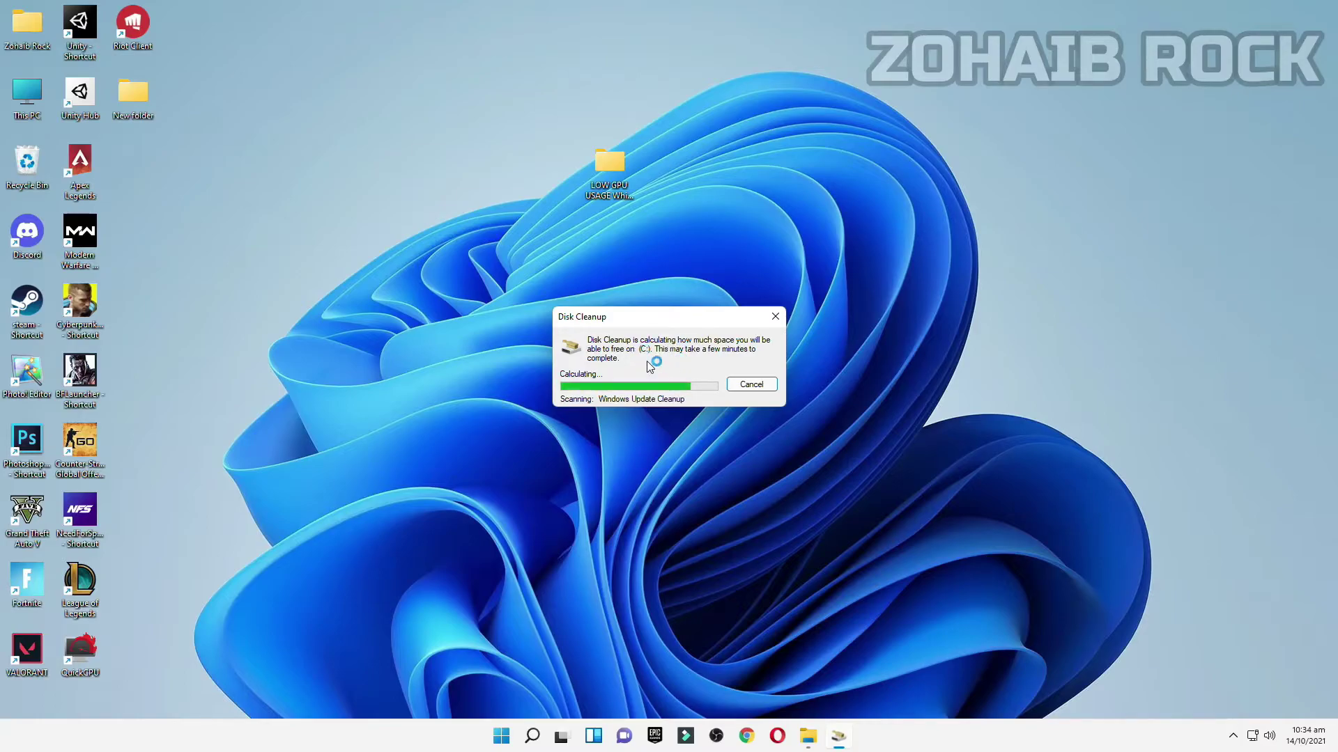
Step: Include all listed file categories, including Recycle Bin, Temporary files and Thumbnails, and start the permanent cleanup of drive C:
{"action": "left_click_drag", "start_coordinate": [190, 64], "coordinate": [358, 73]}
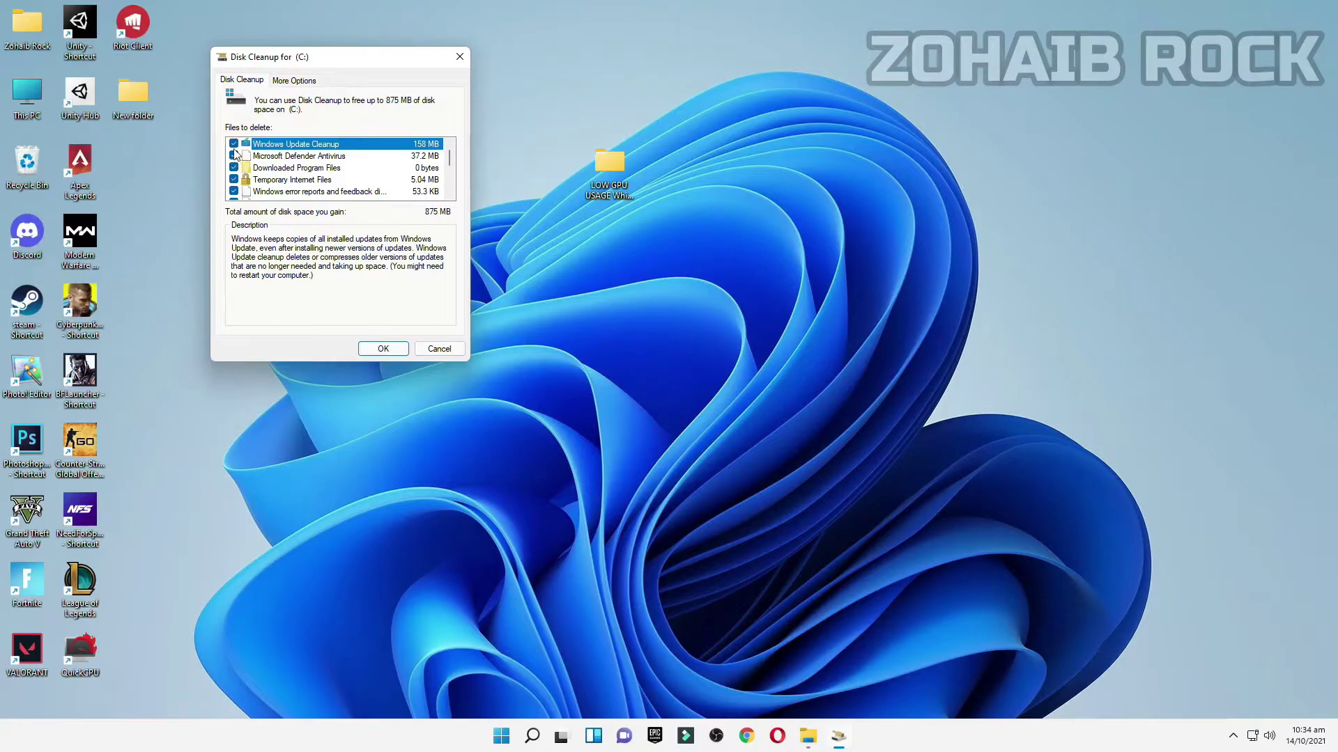
{"action": "scroll", "coordinate": [235, 152], "scroll_direction": "down", "scroll_amount": 2}
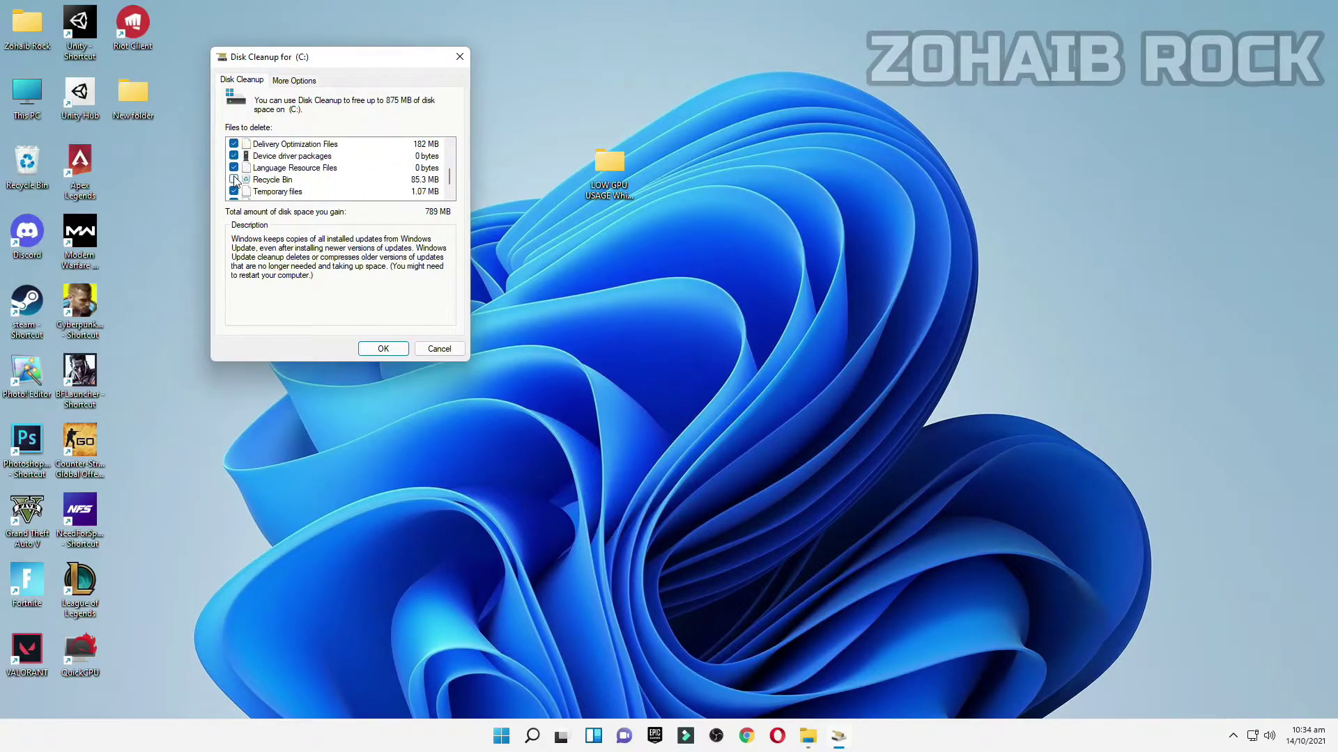
{"action": "scroll", "coordinate": [234, 177], "scroll_direction": "down", "scroll_amount": 1}
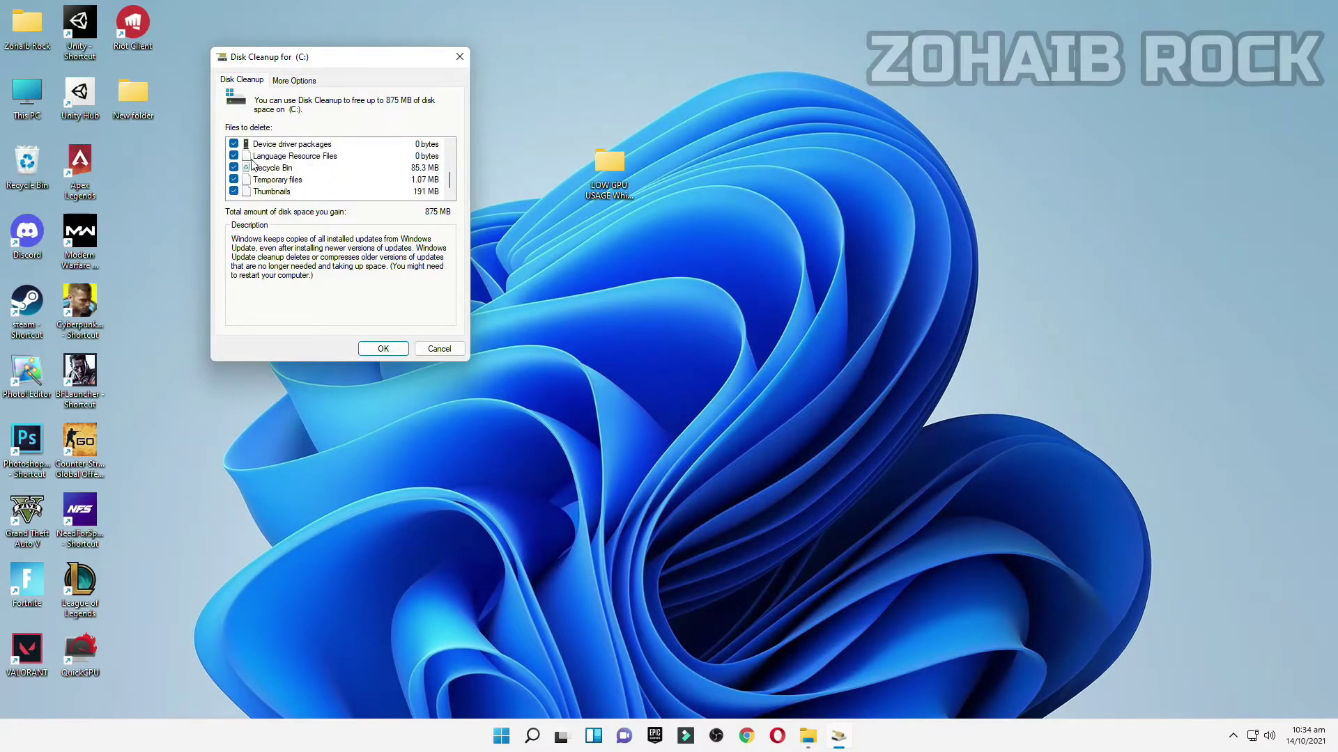
{"action": "left_click", "coordinate": [380, 350]}
{"action": "left_click", "coordinate": [689, 374]}
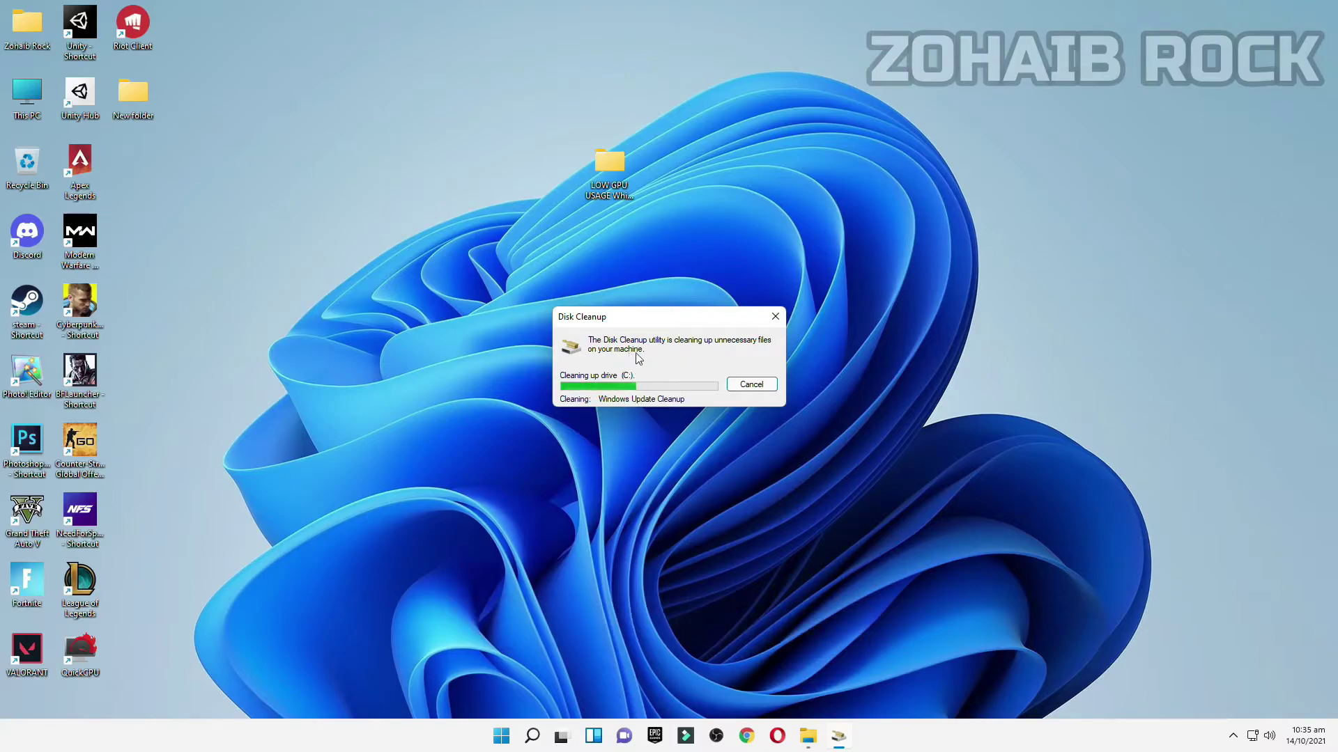
Step: Open the Performance Options shortcut from the 1 Cleanup folder and apply "Let Windows choose what's best for my computer"
{"action": "left_click", "coordinate": [808, 736]}
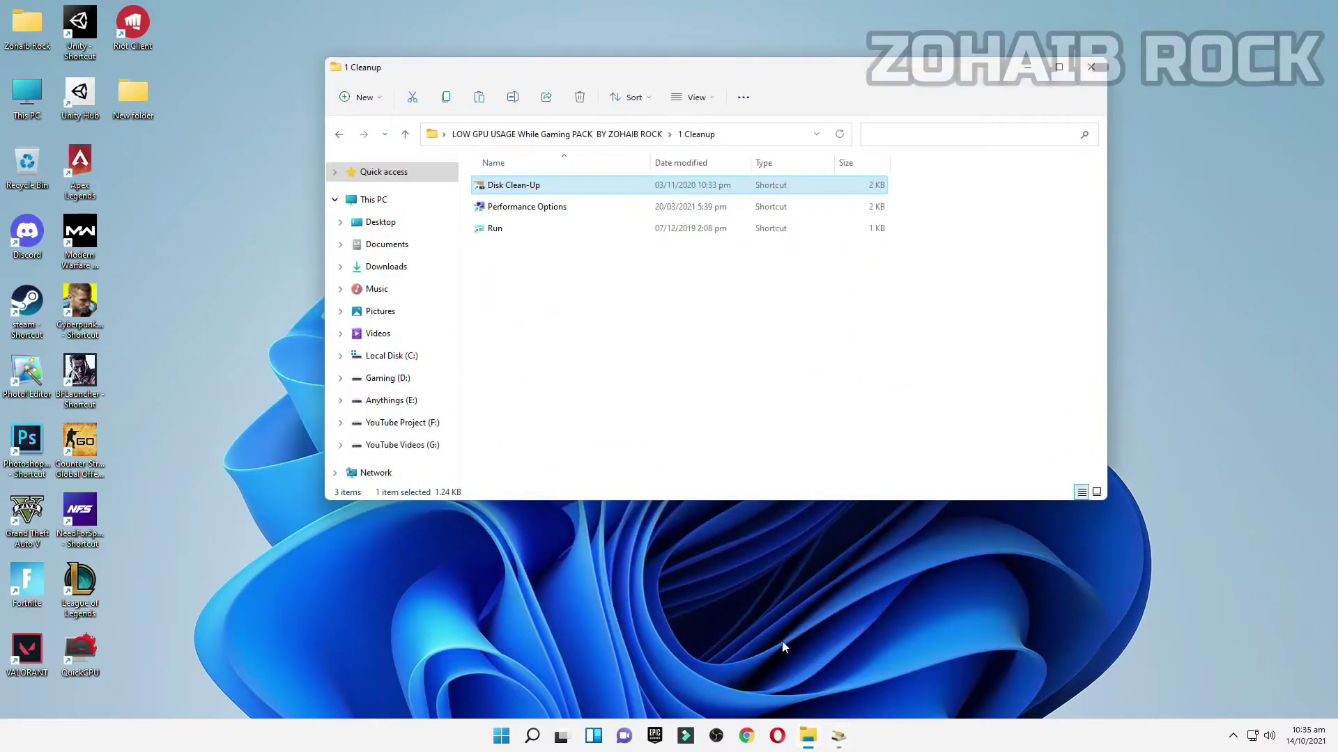
{"action": "left_click", "coordinate": [526, 209]}
{"action": "double_click", "coordinate": [526, 209]}
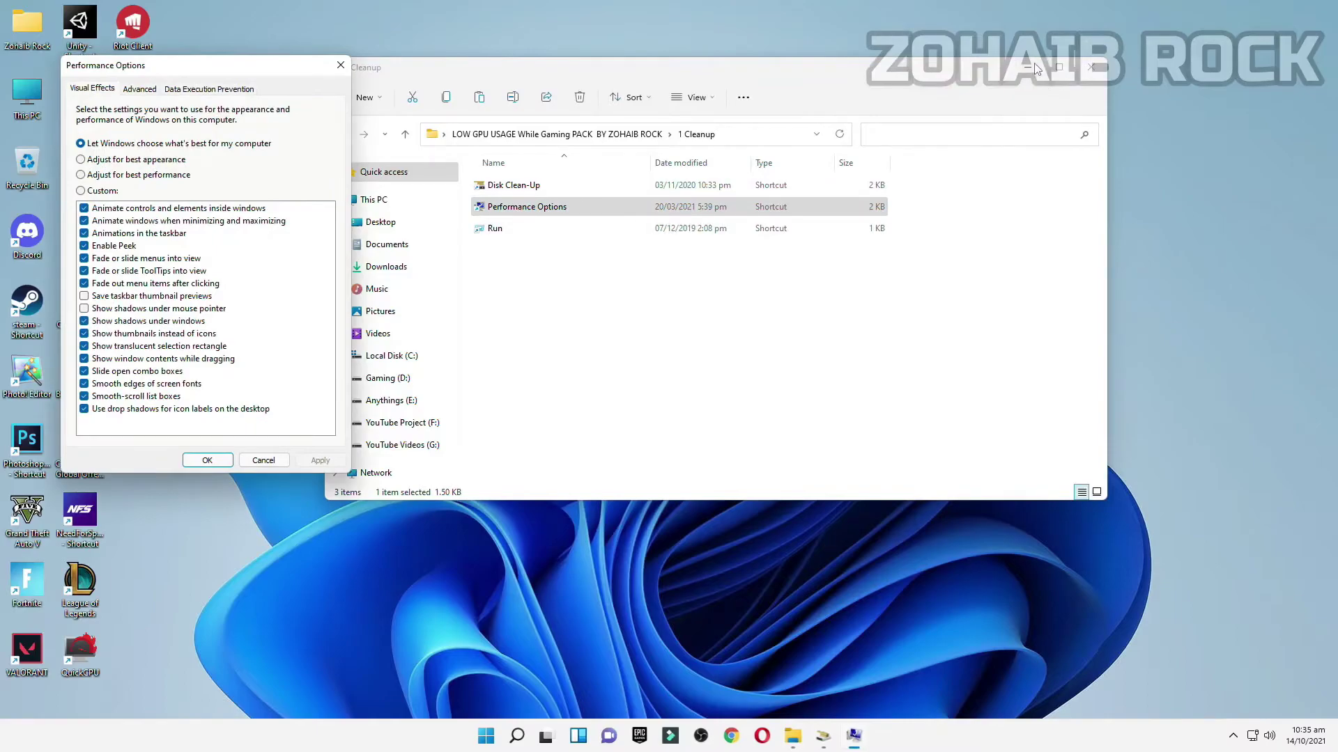
{"action": "left_click", "coordinate": [1027, 67]}
{"action": "left_click", "coordinate": [122, 176]}
{"action": "left_click", "coordinate": [143, 145]}
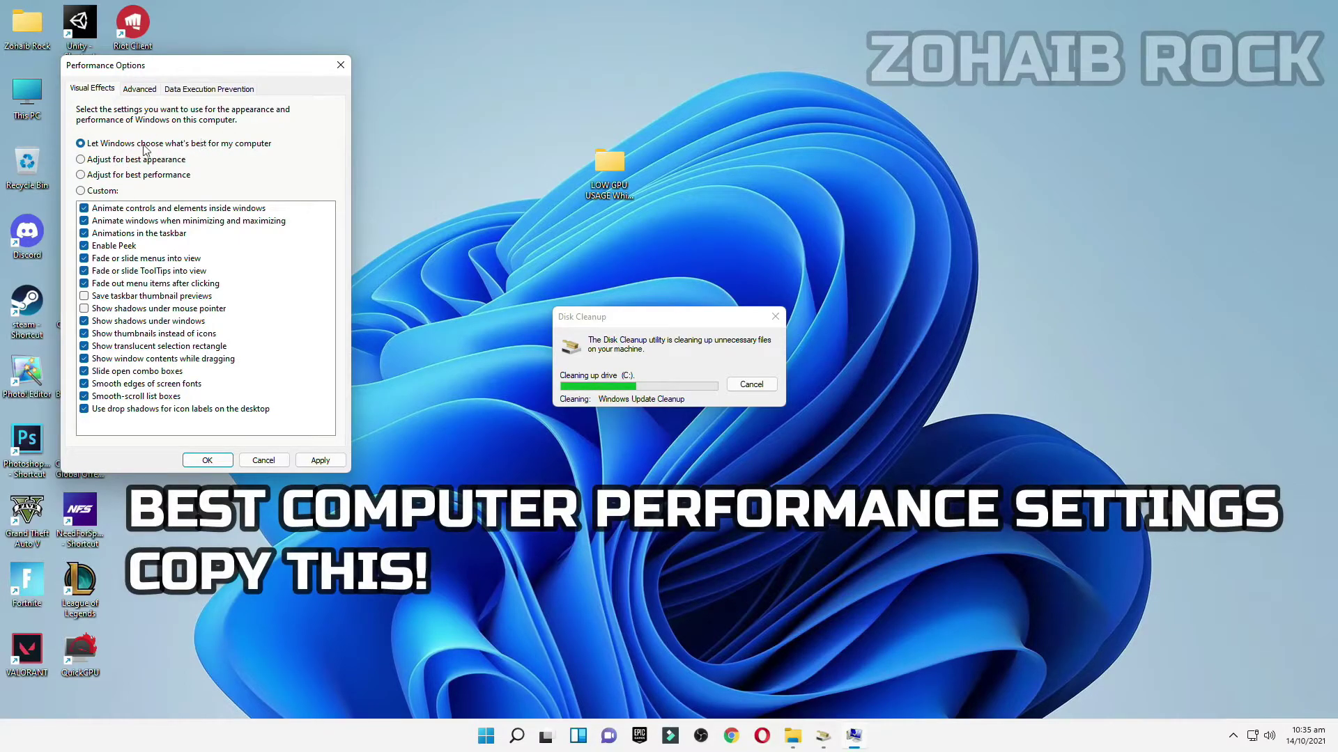
{"action": "left_click", "coordinate": [320, 460]}
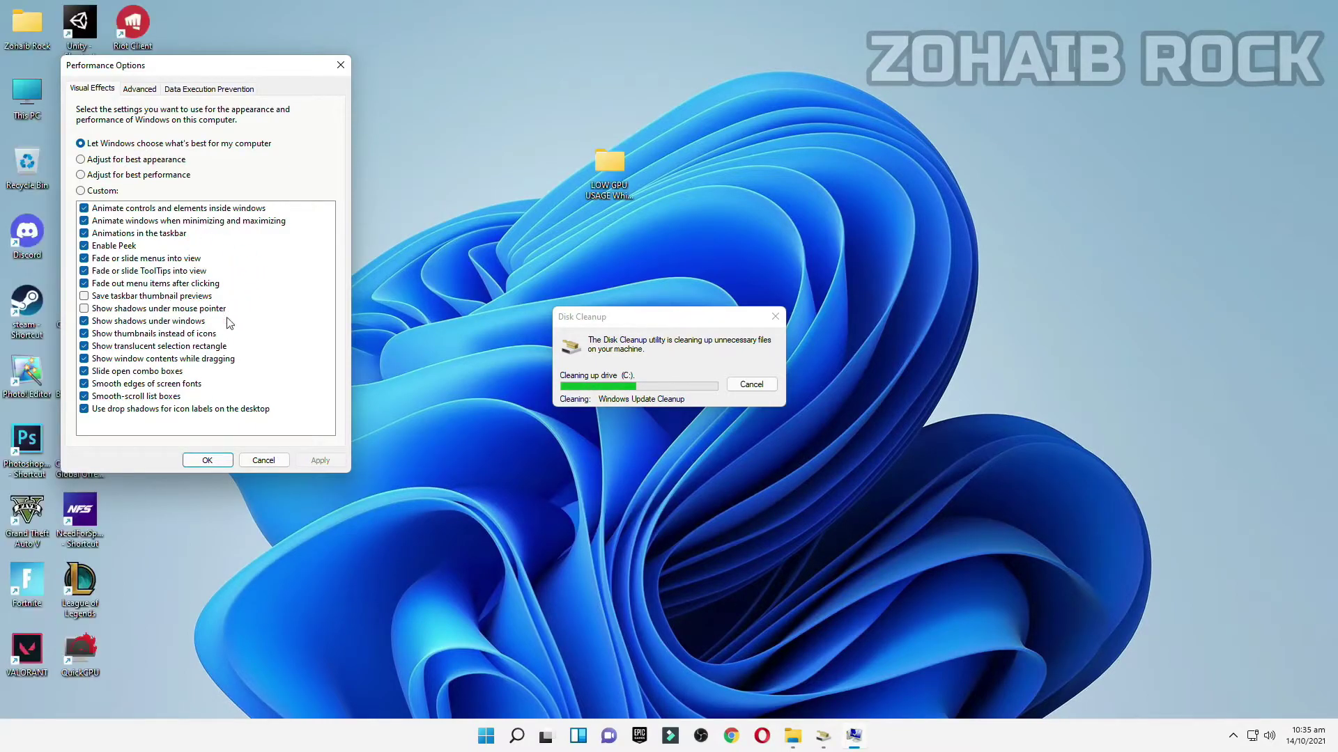
{"action": "left_click", "coordinate": [211, 459]}
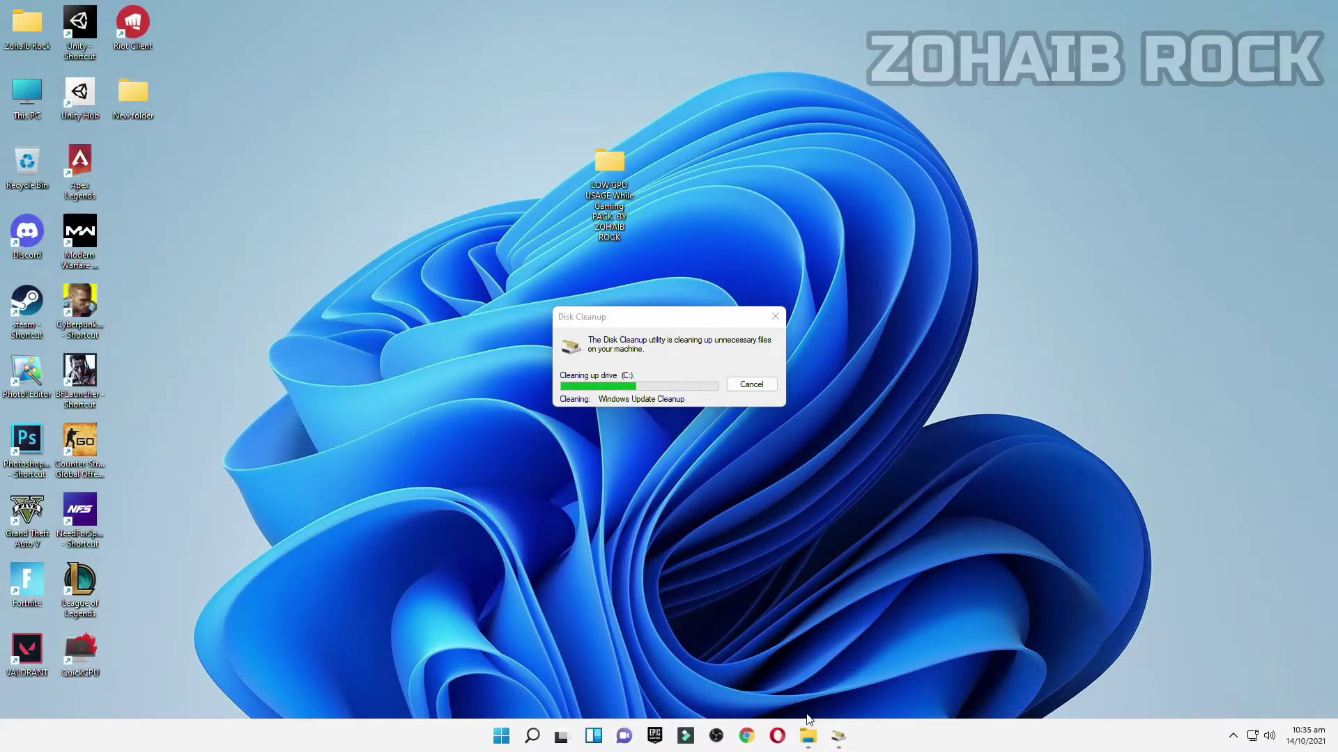
Step: Return to the pack's main folder and open its 2 GPU Settings folder
{"action": "left_click", "coordinate": [809, 735]}
{"action": "key", "text": "alt+Up"}
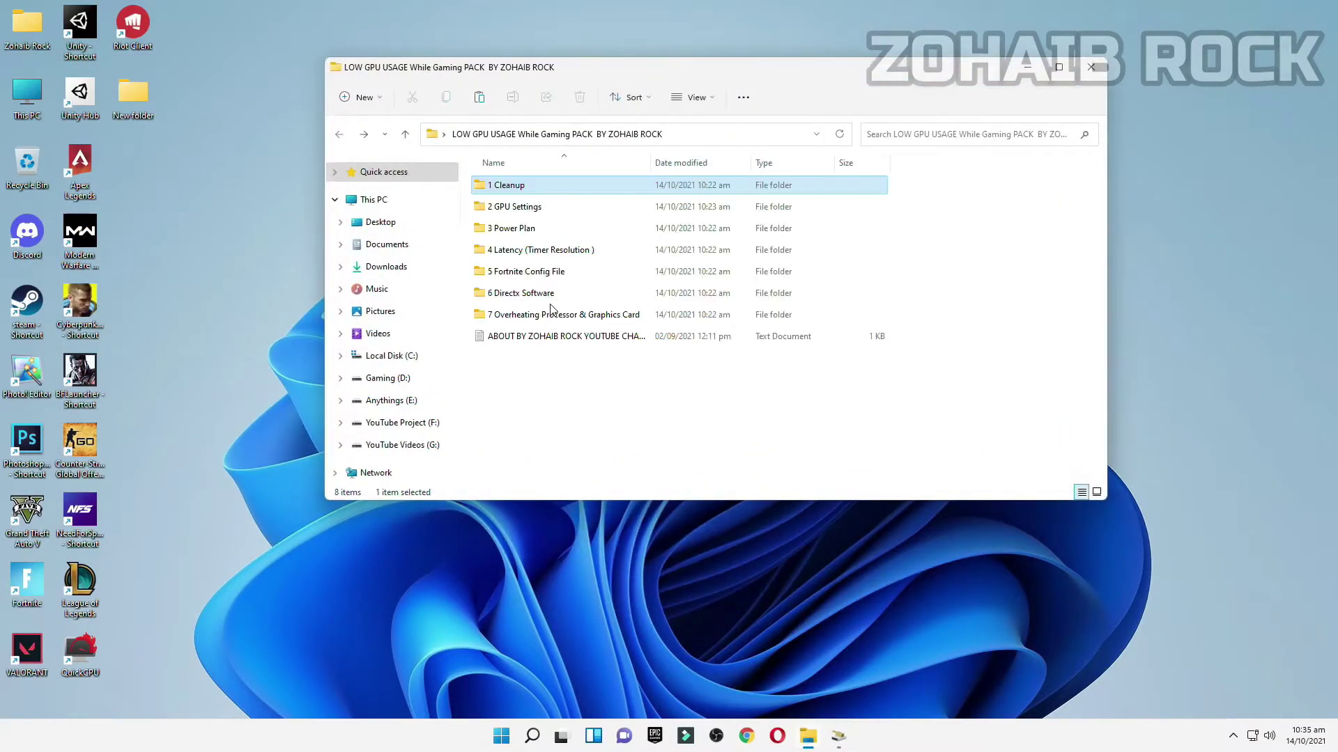
{"action": "left_click", "coordinate": [591, 432]}
{"action": "left_click", "coordinate": [491, 209]}
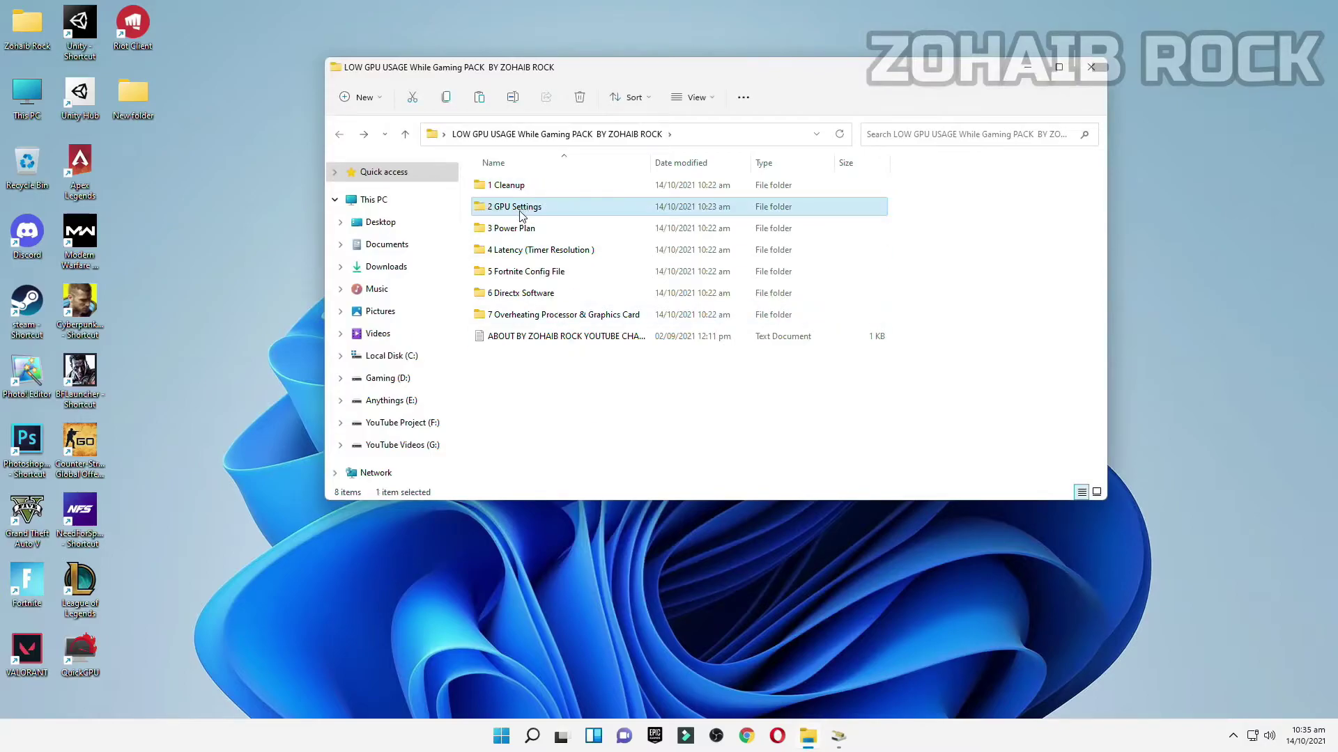
{"action": "double_click", "coordinate": [520, 211]}
Step: Show the GPU Settings folders as extra large icons and open the AMD Radeon Software Settings folder, placing its window aside
{"action": "right_click", "coordinate": [555, 326]}
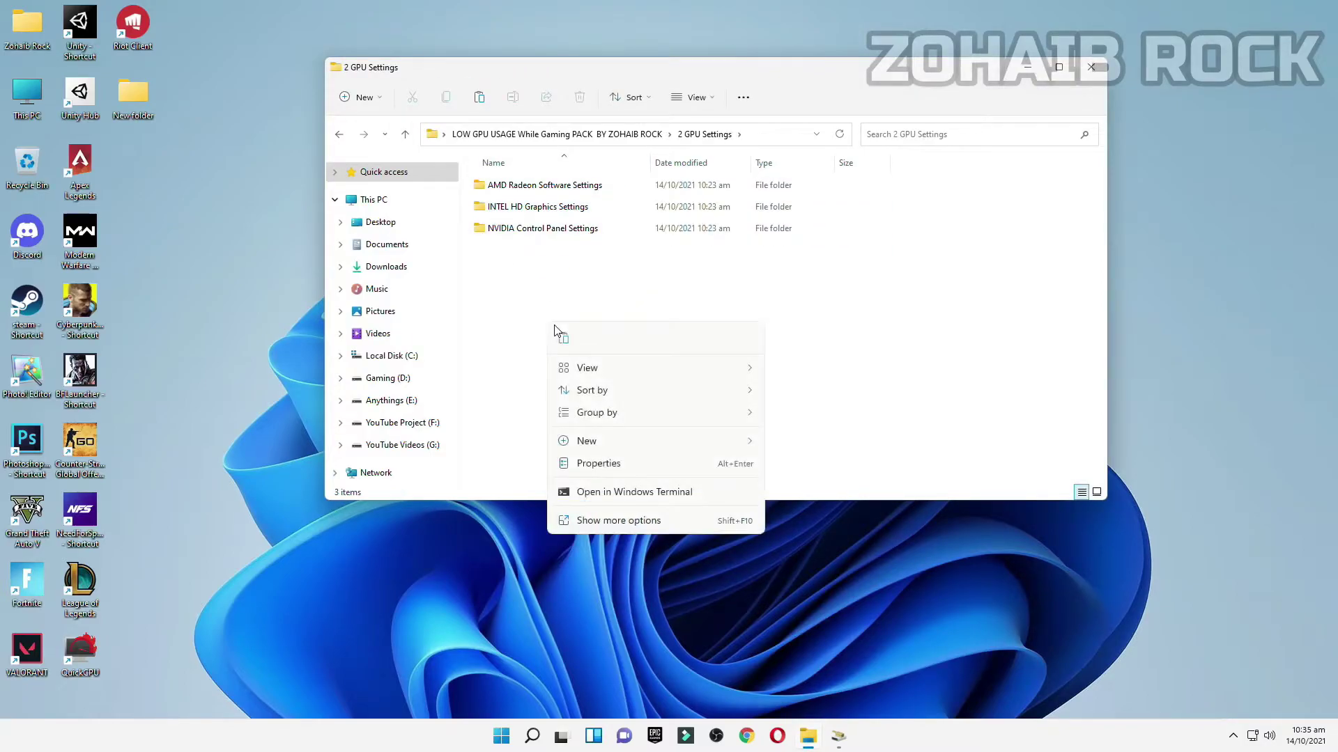
{"action": "mouse_move", "coordinate": [624, 376]}
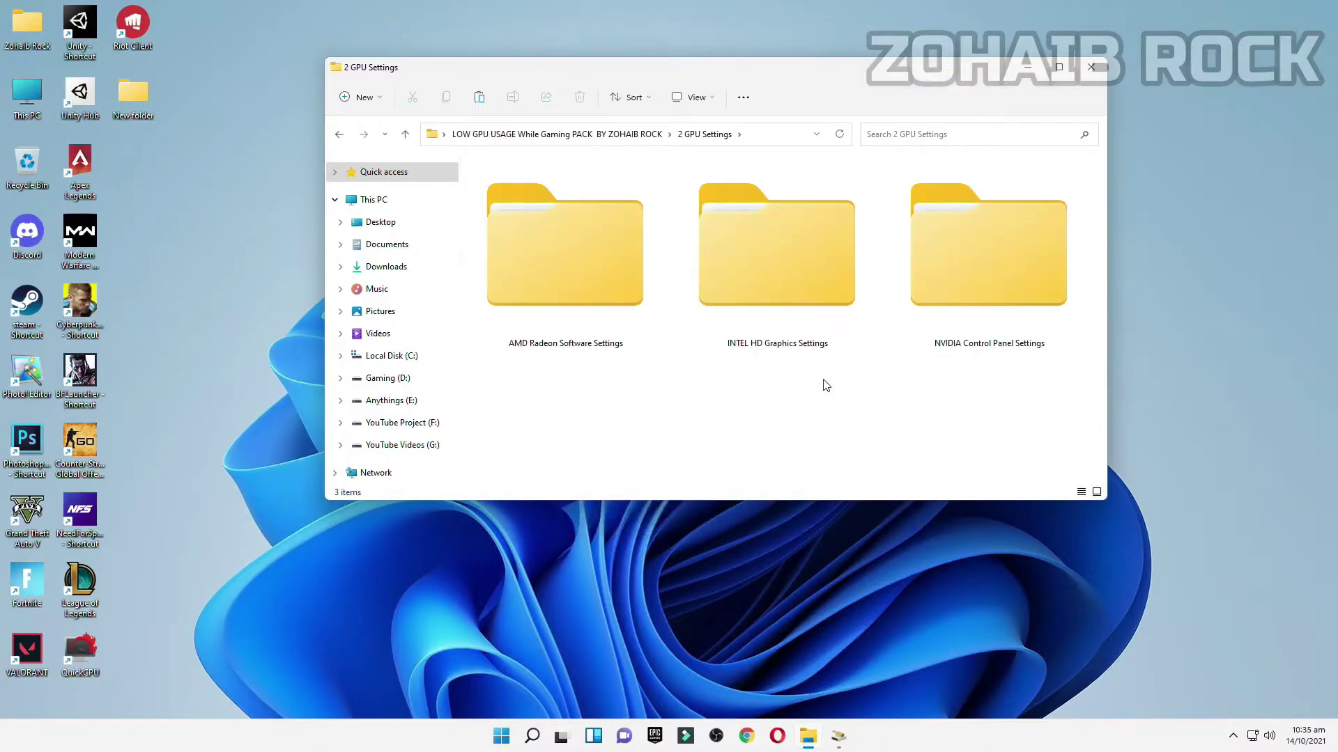
{"action": "left_click_drag", "start_coordinate": [741, 69], "coordinate": [739, 40]}
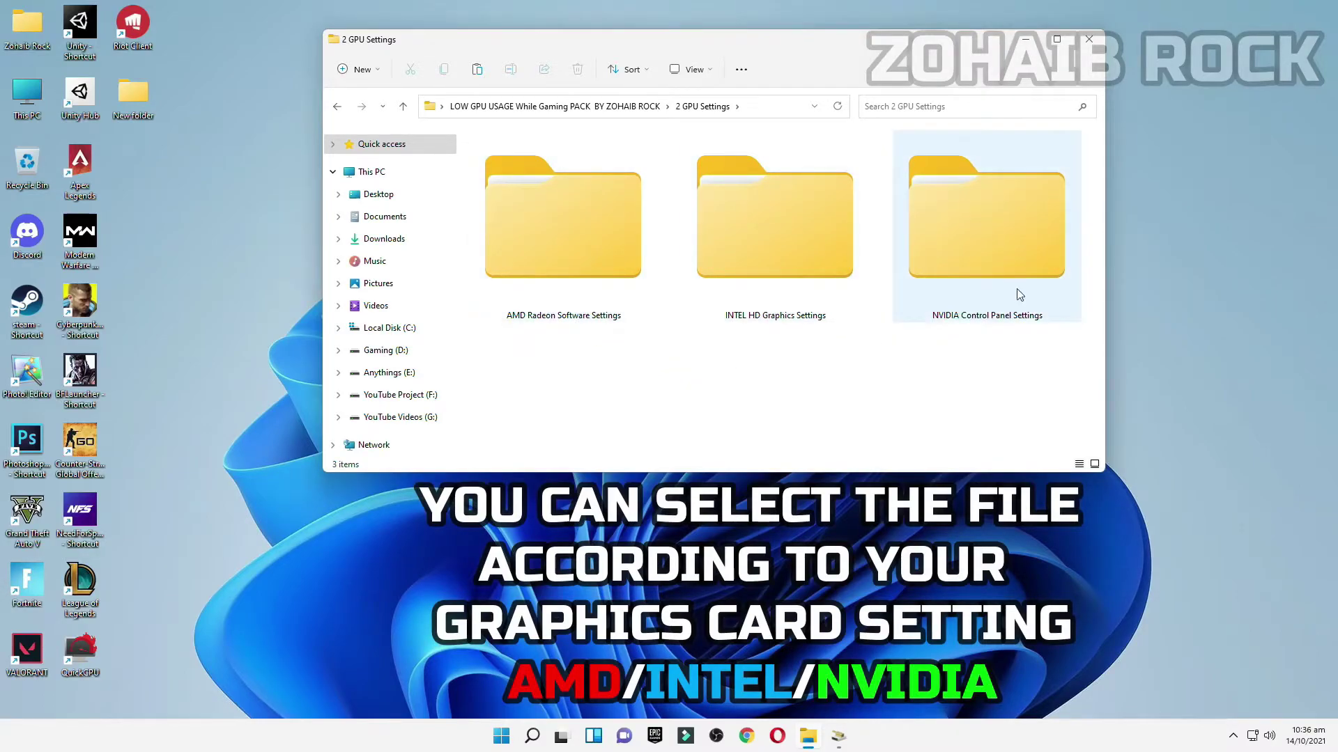
{"action": "double_click", "coordinate": [574, 270]}
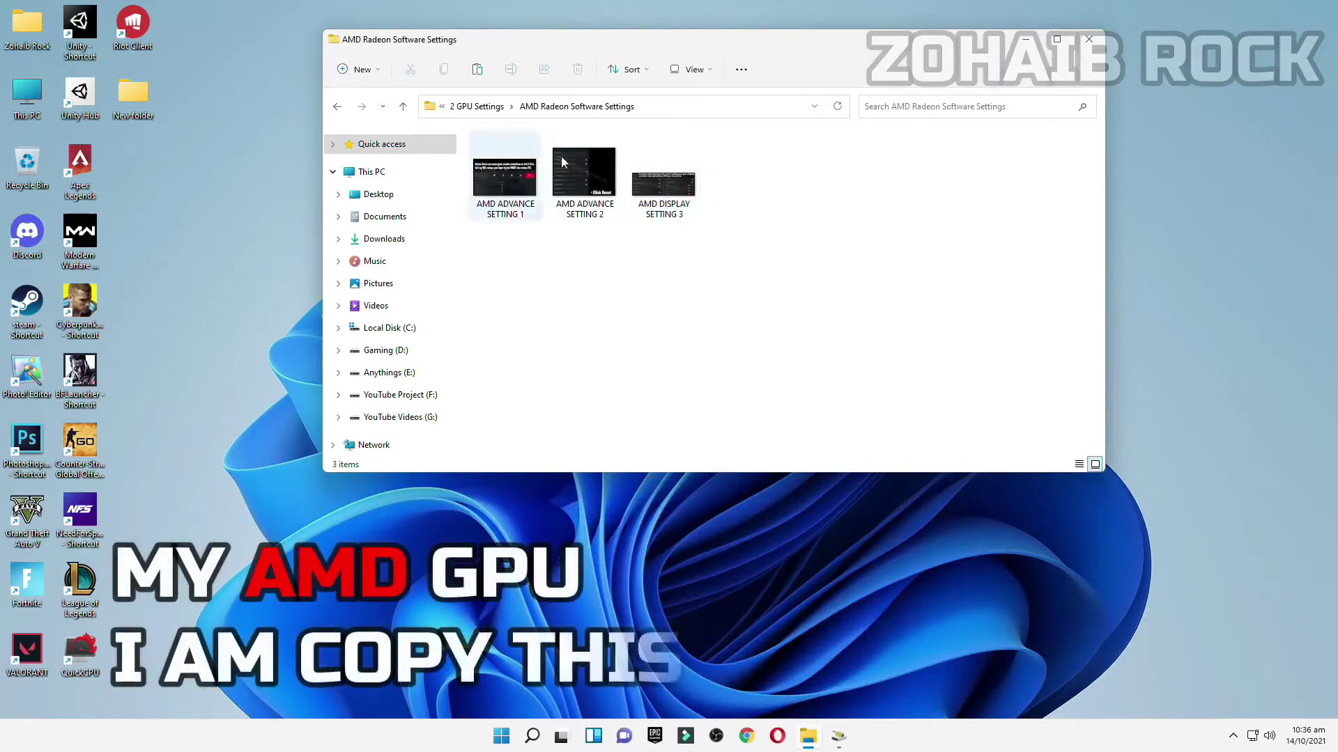
{"action": "left_click_drag", "start_coordinate": [679, 45], "coordinate": [373, 86]}
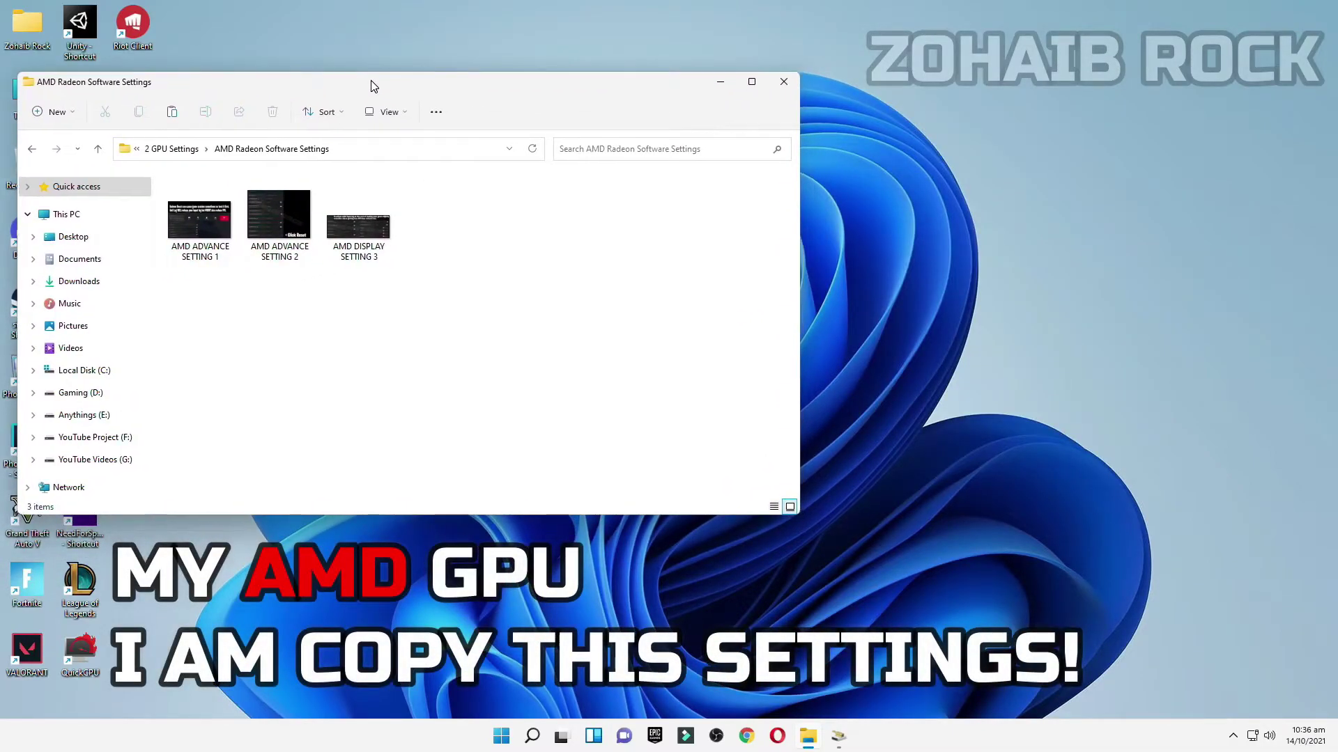
Step: Switch to AMD Radeon Software from the desktop and open its Global Graphics settings
{"action": "right_click", "coordinate": [1025, 182]}
{"action": "left_click", "coordinate": [1104, 437]}
{"action": "left_click", "coordinate": [1122, 447]}
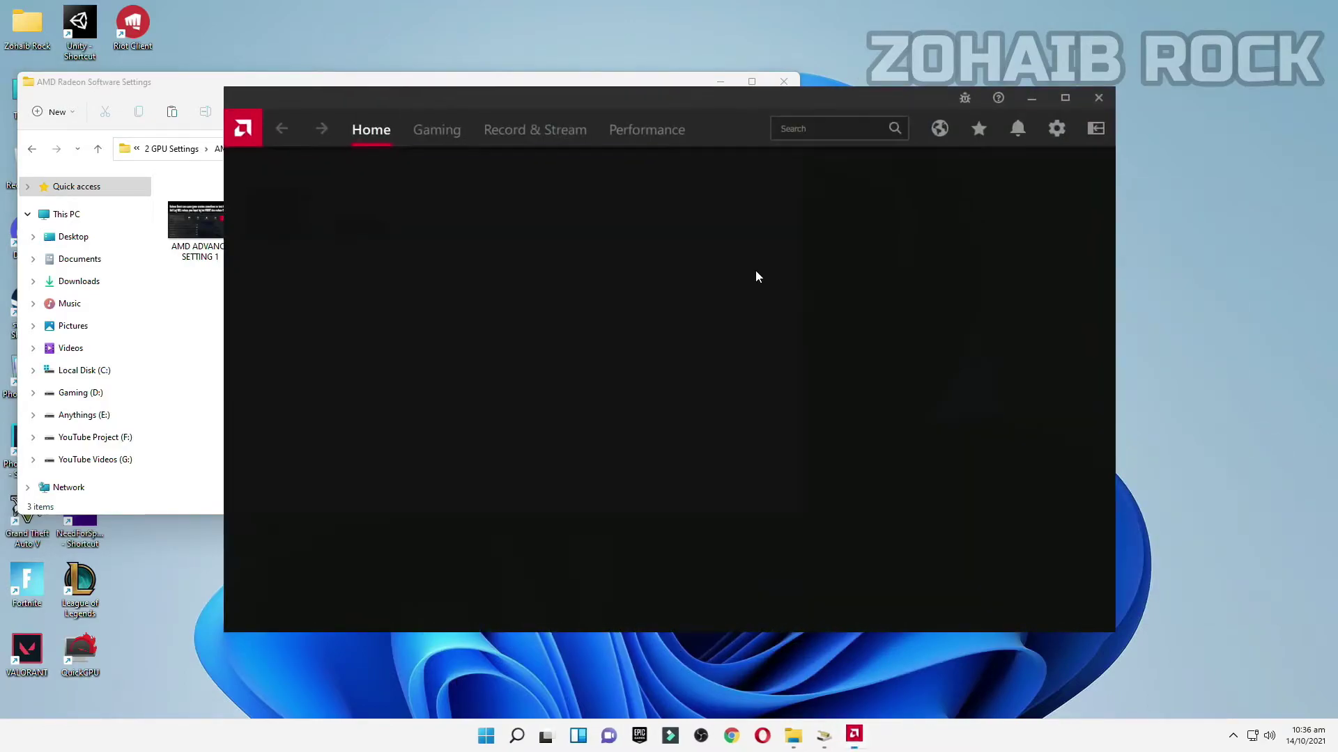
{"action": "left_click", "coordinate": [442, 133]}
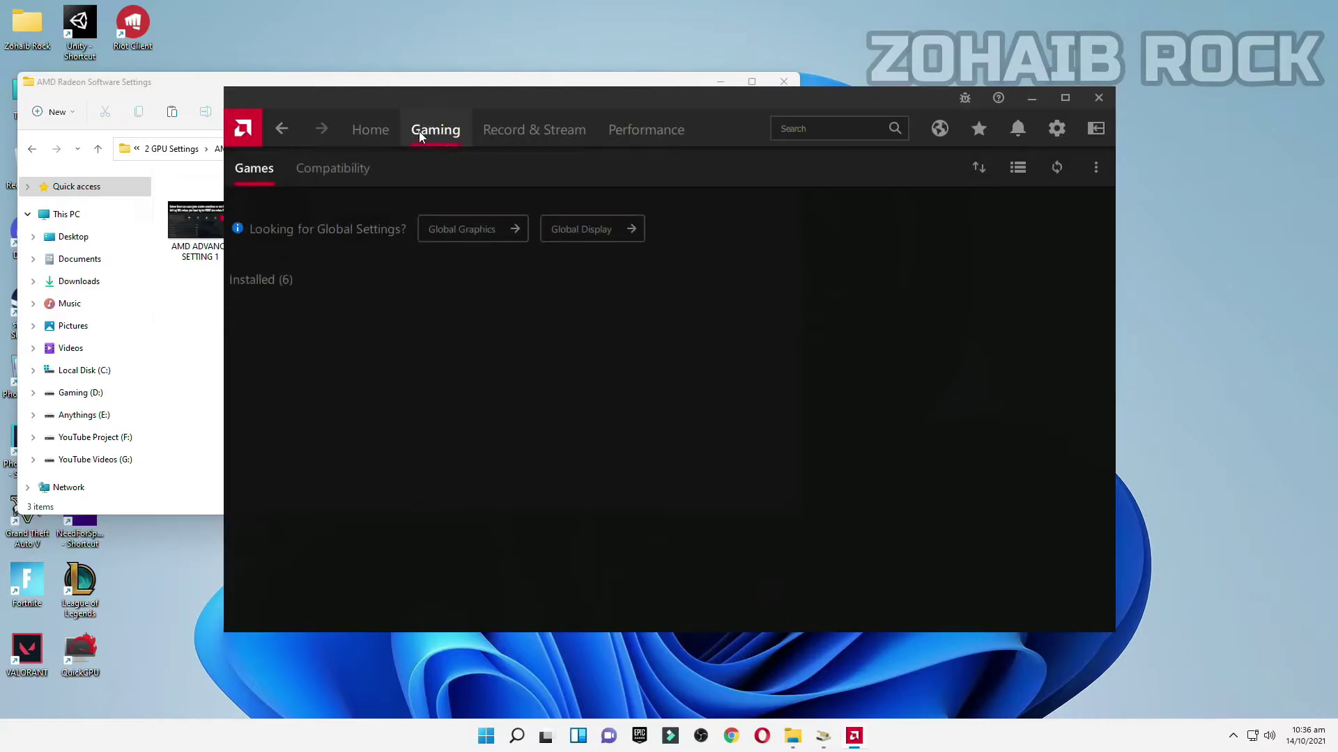
{"action": "left_click", "coordinate": [466, 224]}
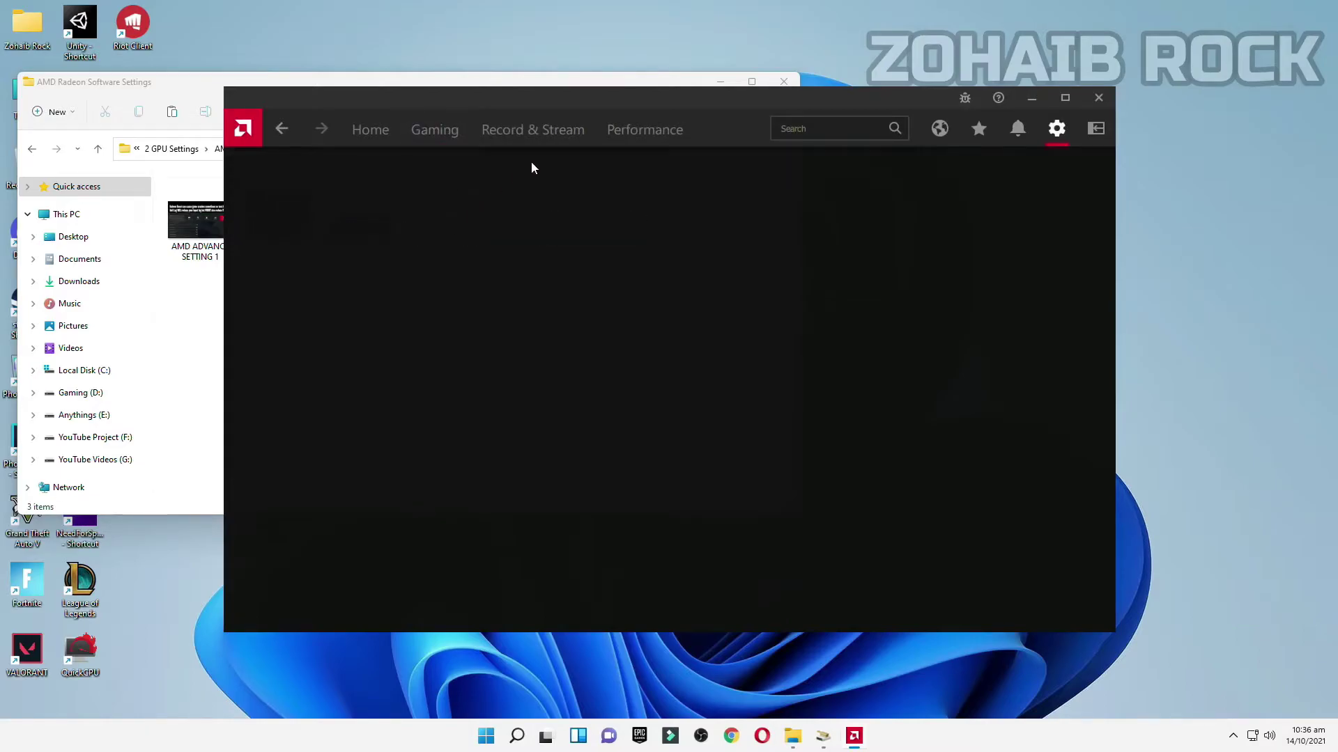
Step: Place the Radeon window beside the folder and review the Global Graphics settings, including Advanced, and the Display settings
{"action": "left_click_drag", "start_coordinate": [659, 103], "coordinate": [879, 95]}
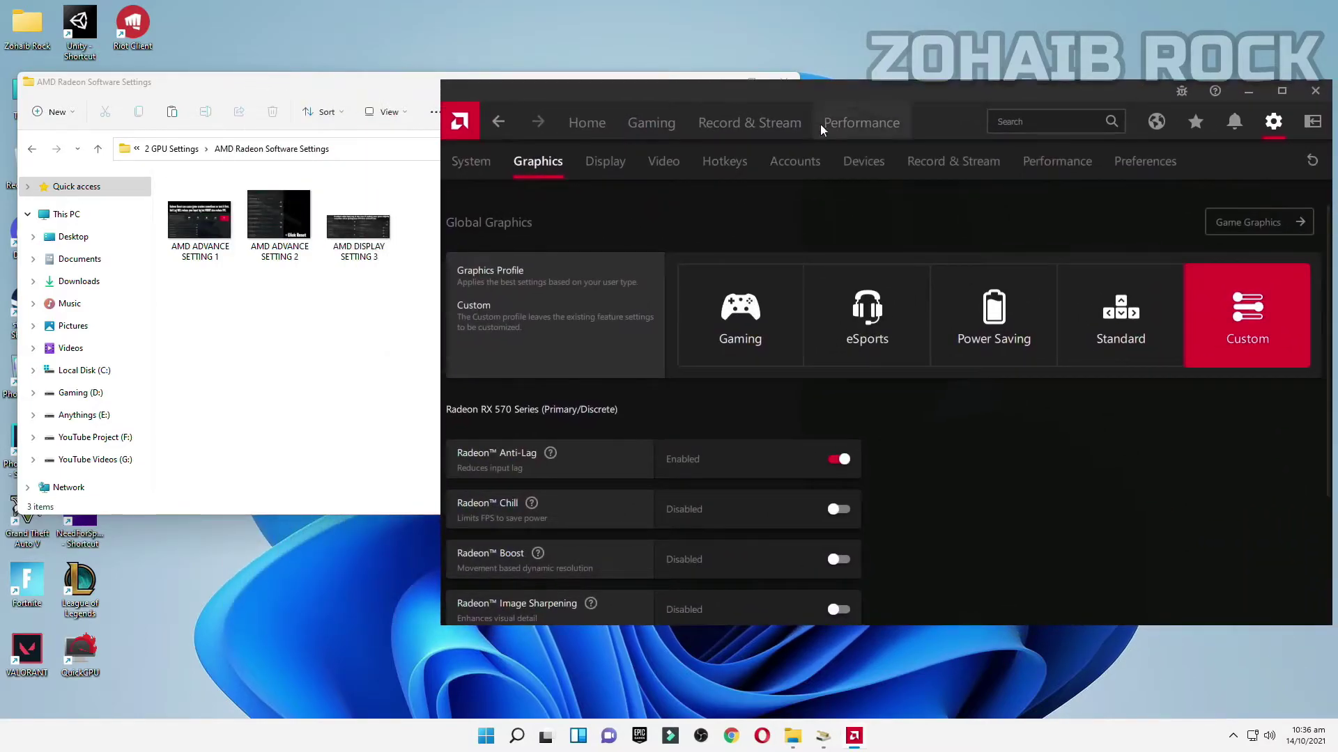
{"action": "scroll", "coordinate": [586, 513], "scroll_direction": "down", "scroll_amount": 3}
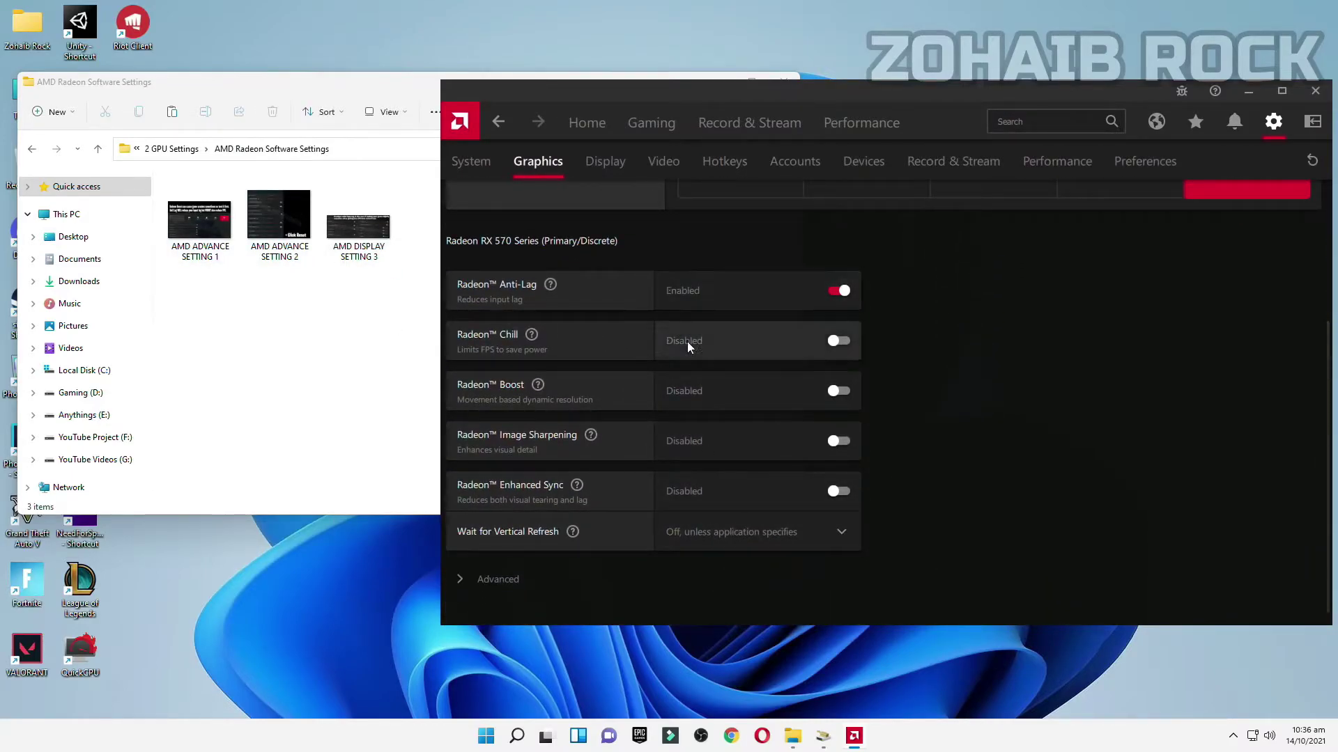
{"action": "left_click", "coordinate": [516, 582]}
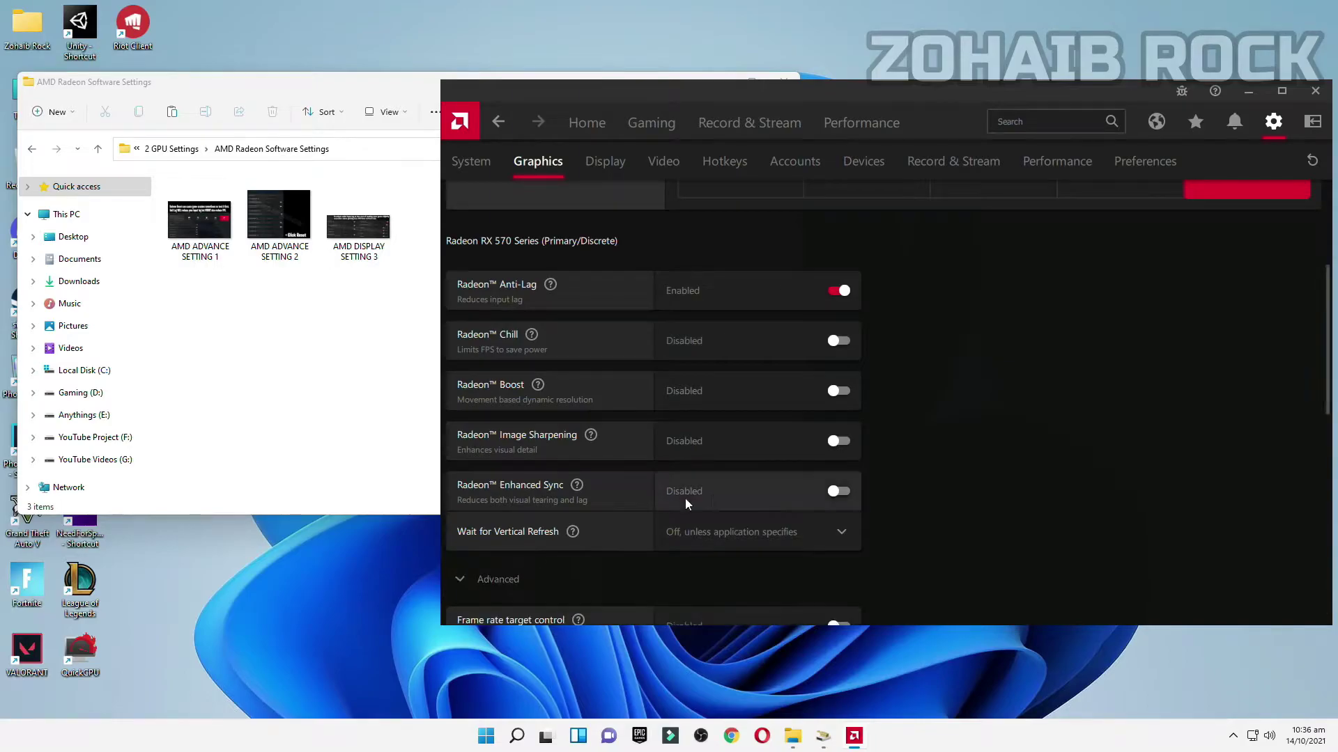
{"action": "scroll", "coordinate": [666, 500], "scroll_direction": "down", "scroll_amount": 4}
{"action": "scroll", "coordinate": [662, 541], "scroll_direction": "down", "scroll_amount": 2}
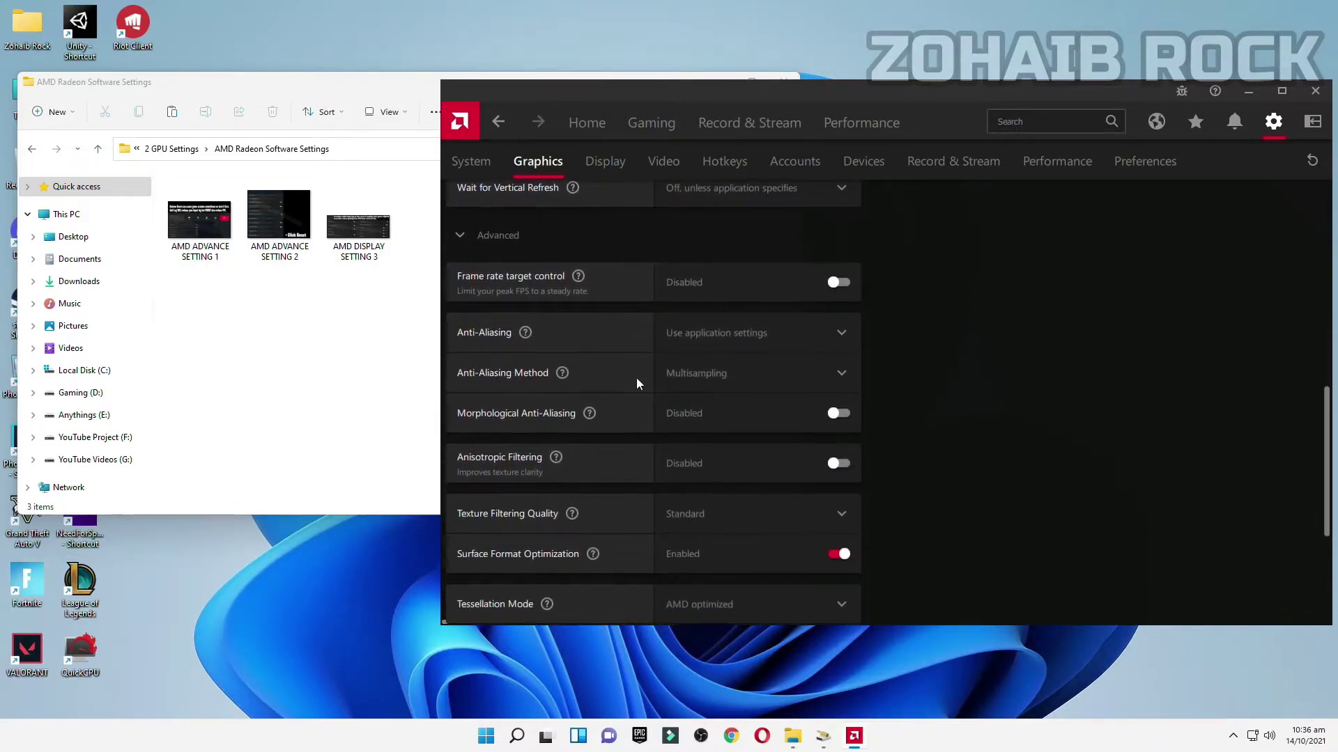
{"action": "scroll", "coordinate": [675, 558], "scroll_direction": "down", "scroll_amount": 4}
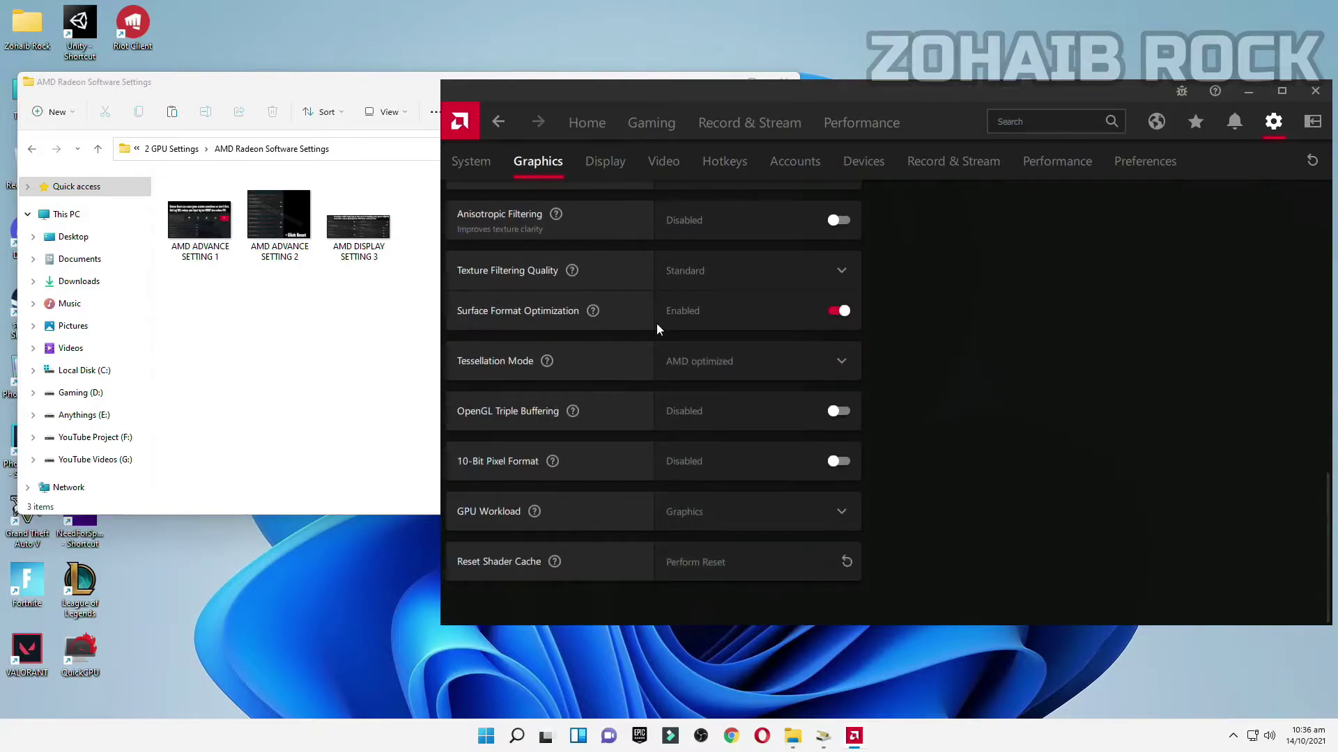
{"action": "left_click", "coordinate": [617, 174]}
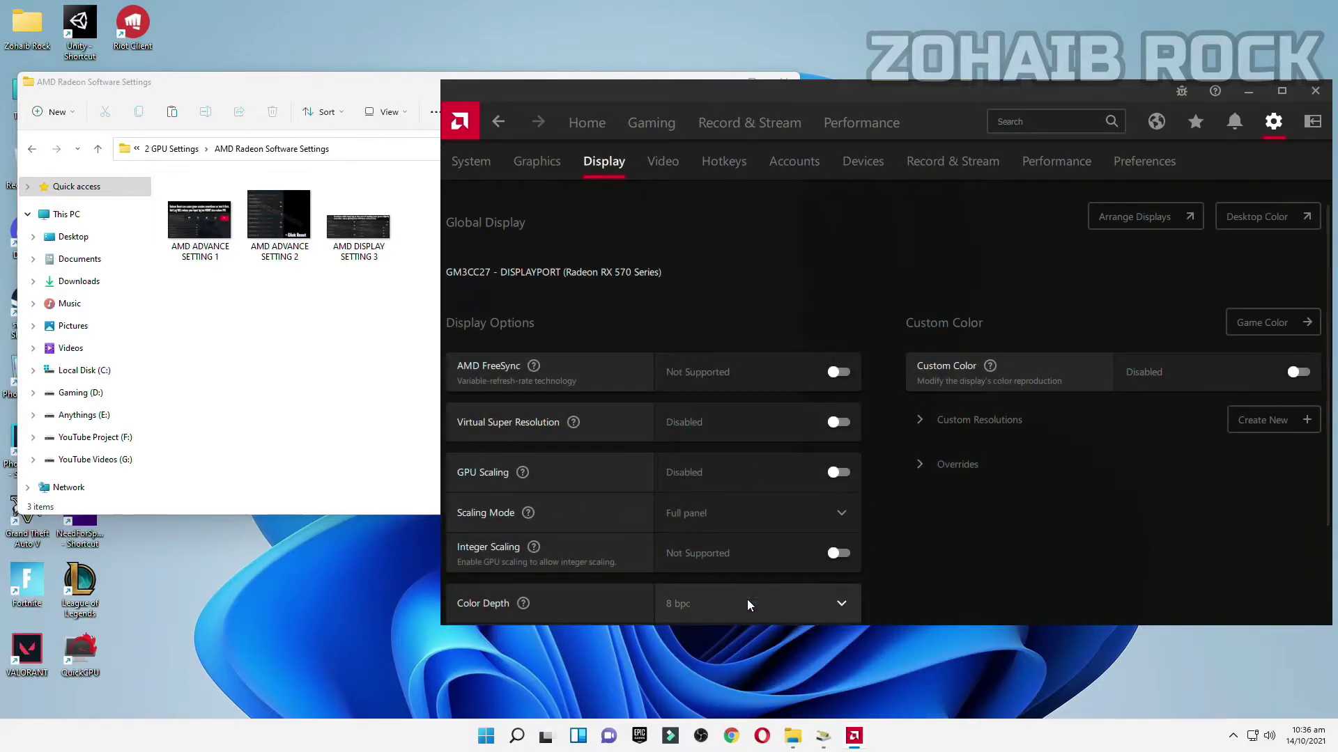
{"action": "scroll", "coordinate": [746, 446], "scroll_direction": "down", "scroll_amount": 4}
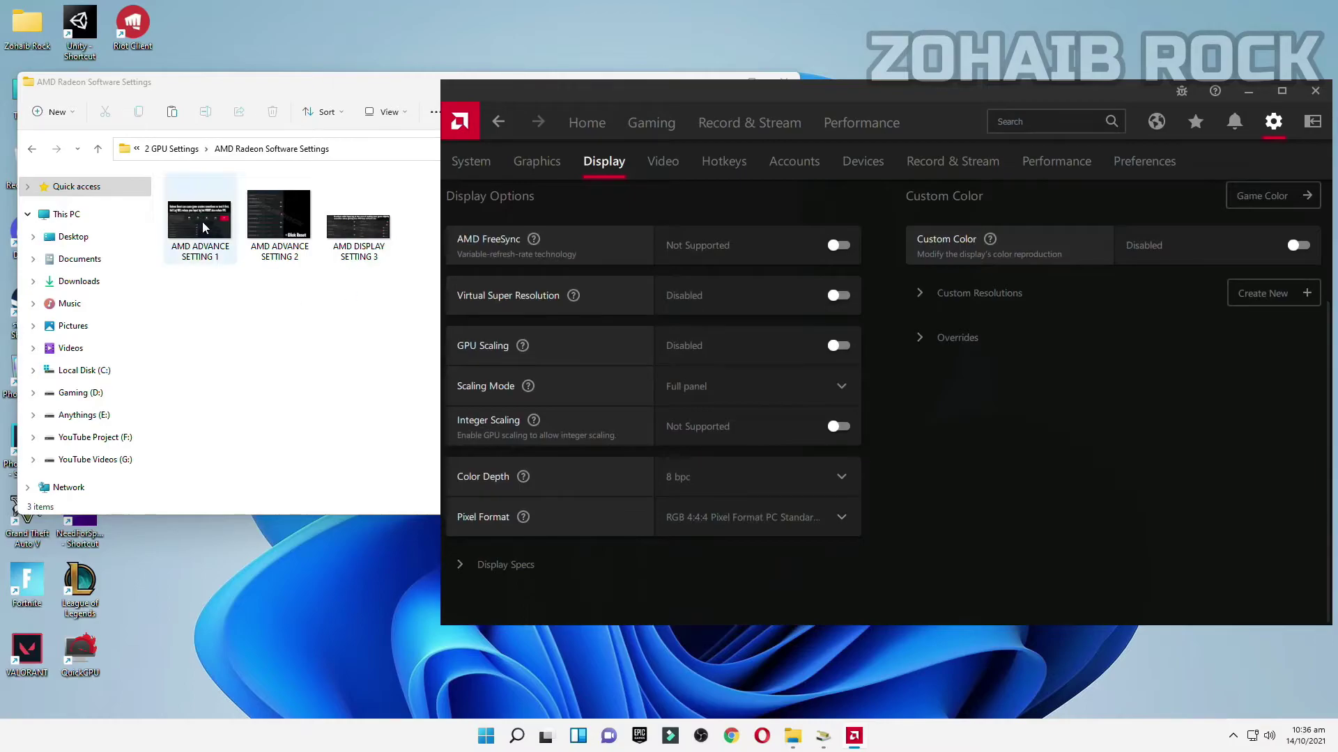
Step: Open the Radeon System settings and choose Recommended + Optional as the Preferred Software Version
{"action": "left_click", "coordinate": [1272, 126]}
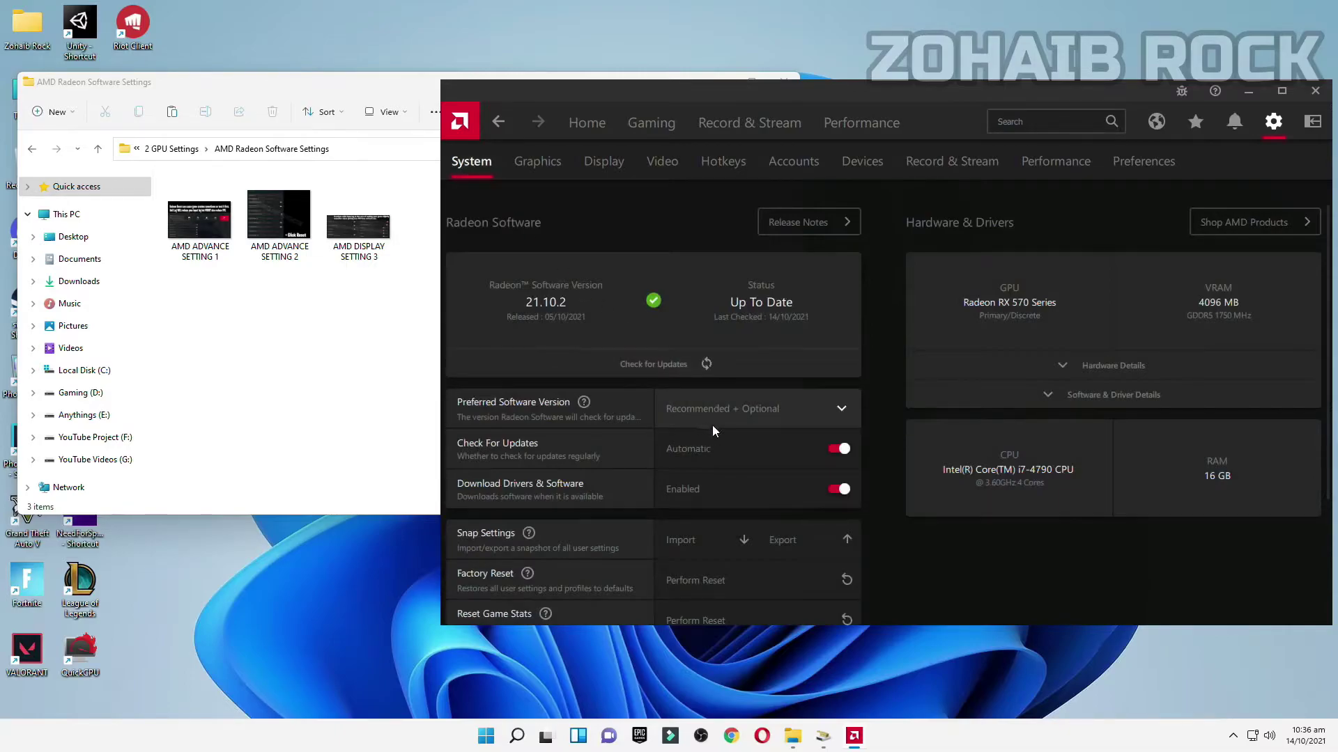
{"action": "left_click", "coordinate": [738, 416]}
{"action": "left_click", "coordinate": [757, 485]}
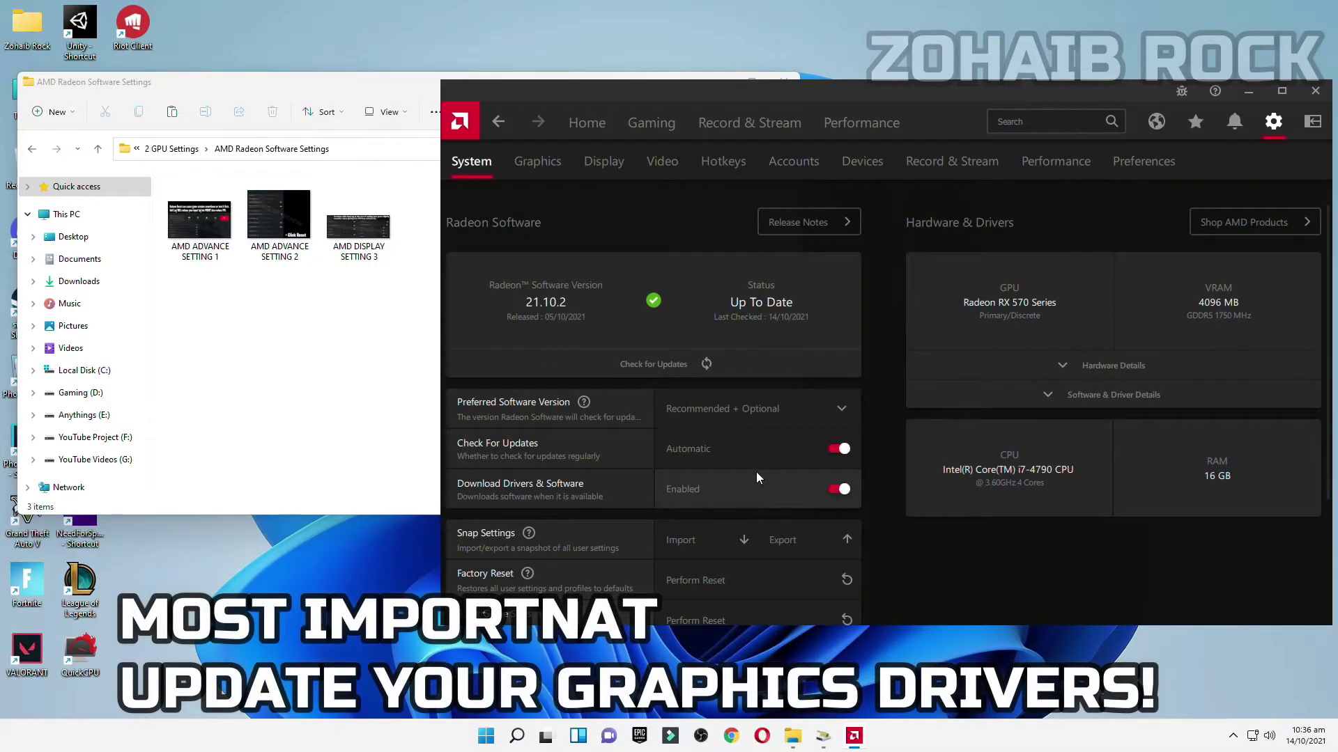
Step: Start a driver update check from the Radeon Home page, cancel it and close the Radeon window
{"action": "left_click", "coordinate": [585, 121]}
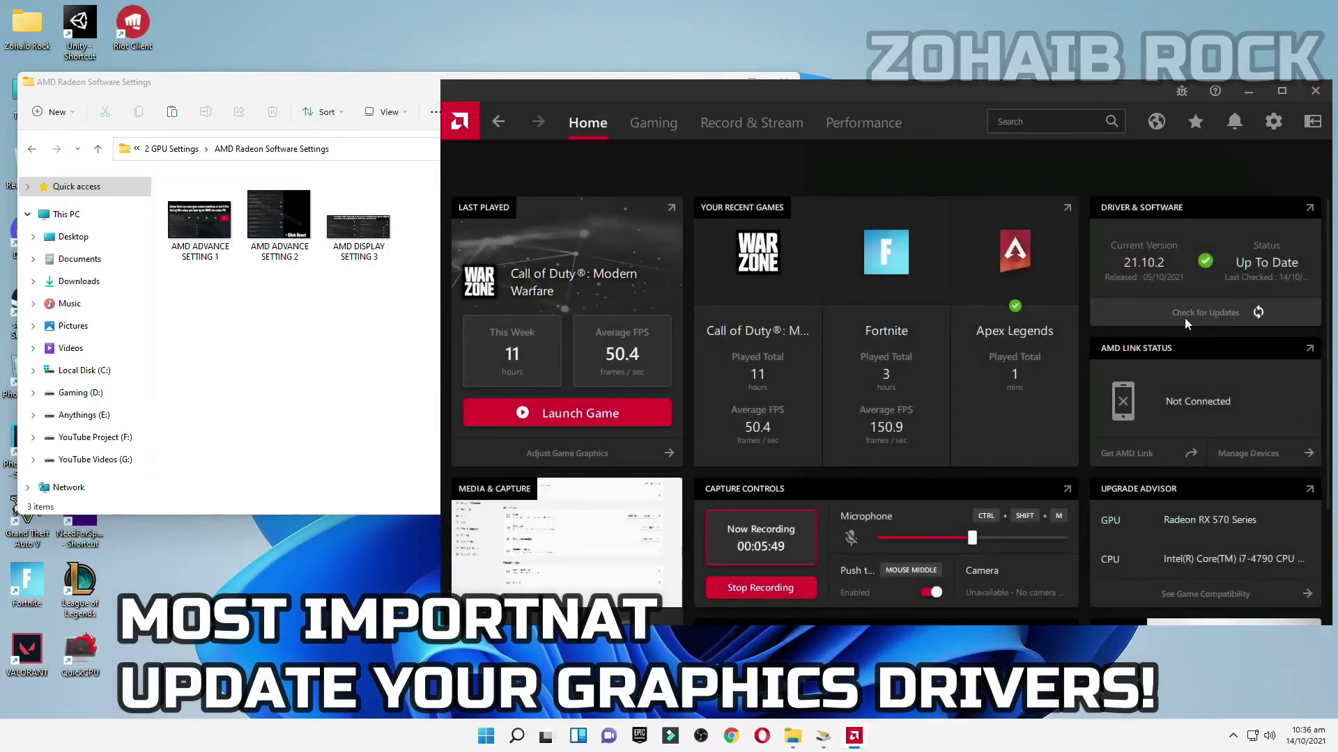
{"action": "left_click", "coordinate": [1184, 317]}
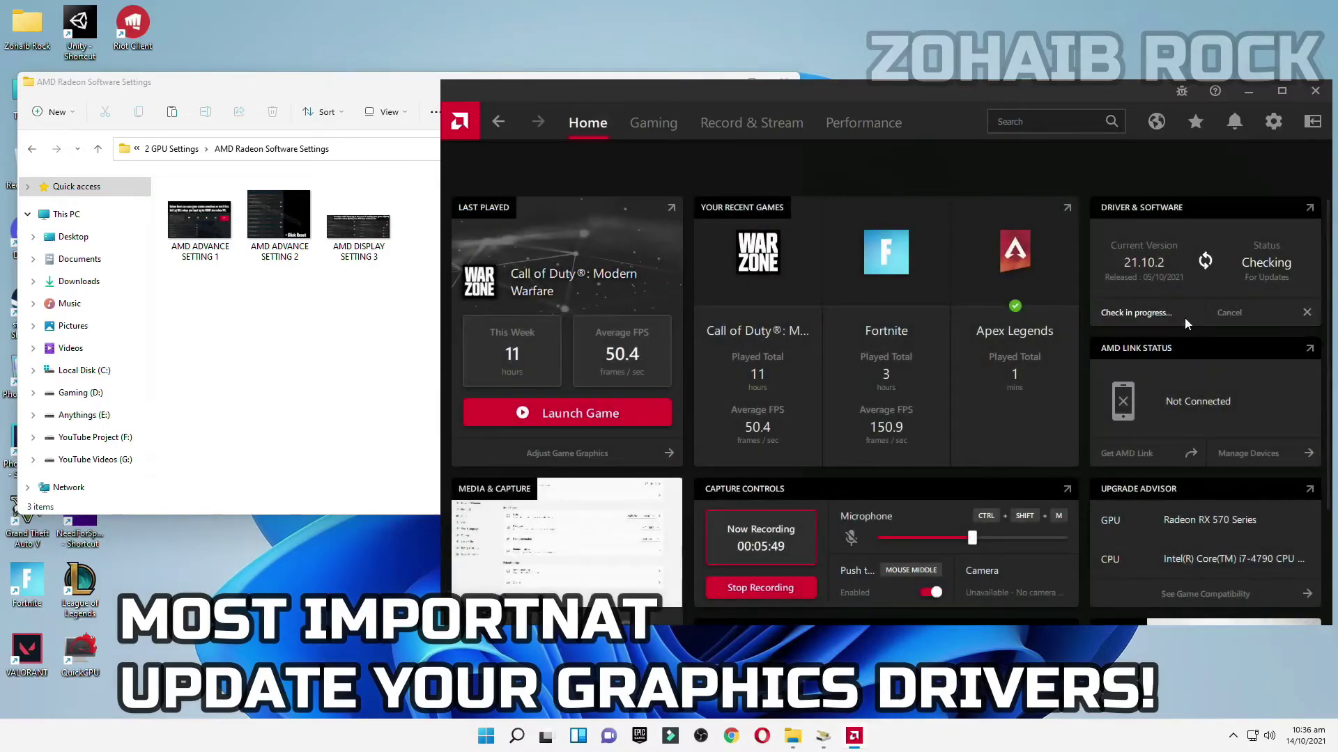
{"action": "left_click", "coordinate": [1253, 311]}
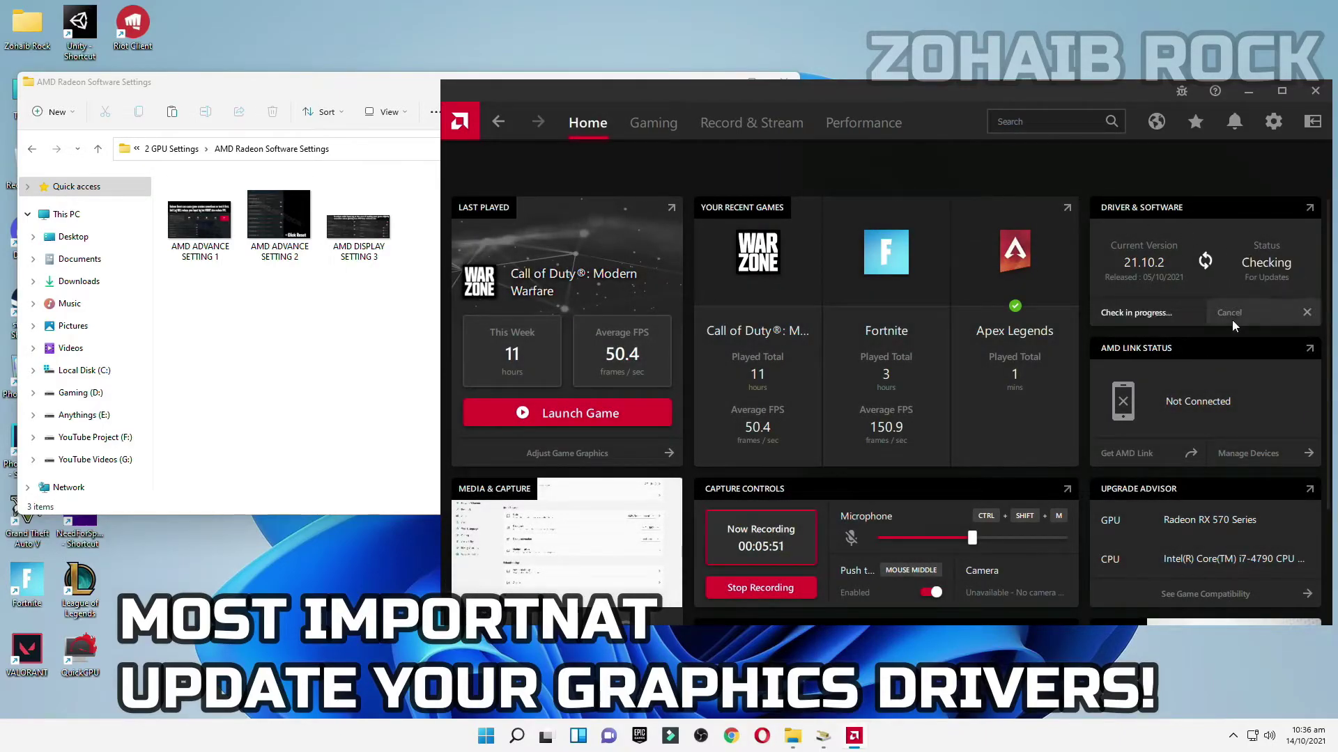
{"action": "left_click", "coordinate": [1315, 91]}
Step: Return to the pack's main folder, open 3 Power Plan and launch the ParkControl installer
{"action": "left_click_drag", "start_coordinate": [540, 86], "coordinate": [867, 133]}
{"action": "left_click", "coordinate": [375, 197]}
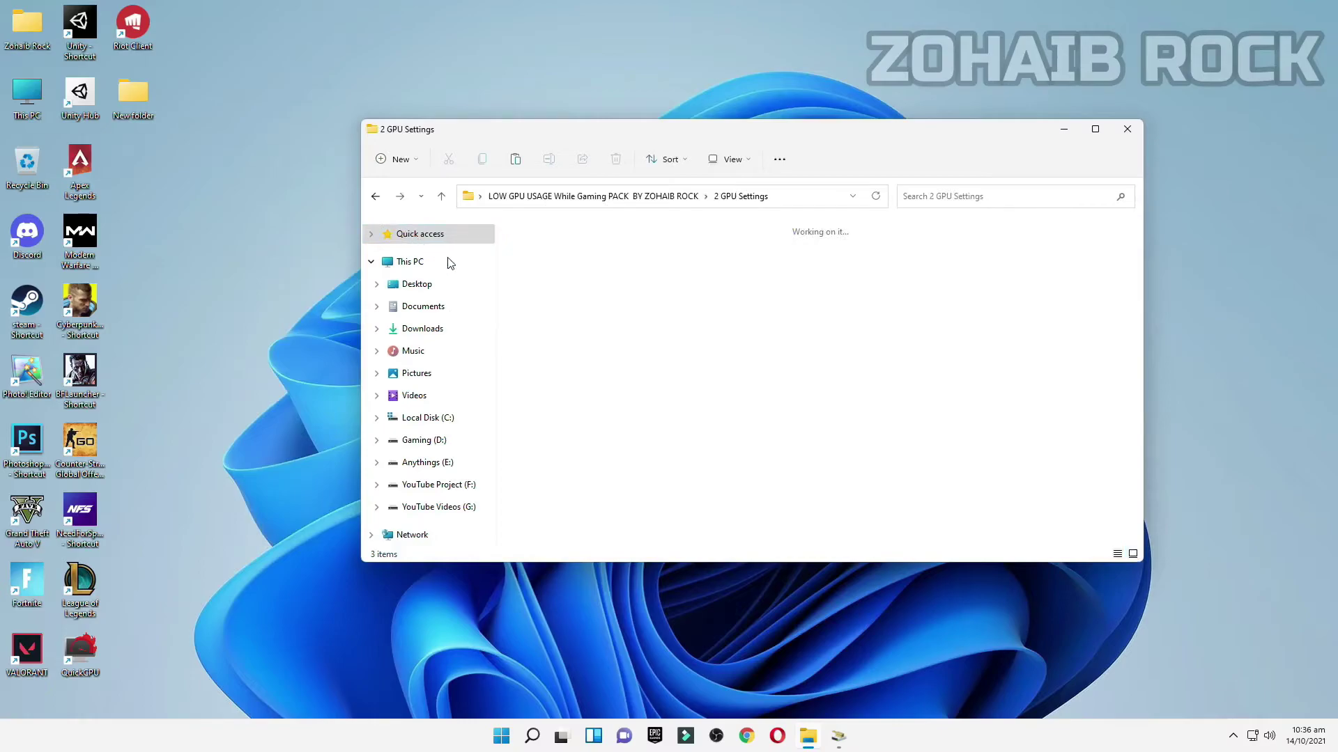
{"action": "left_click", "coordinate": [372, 203]}
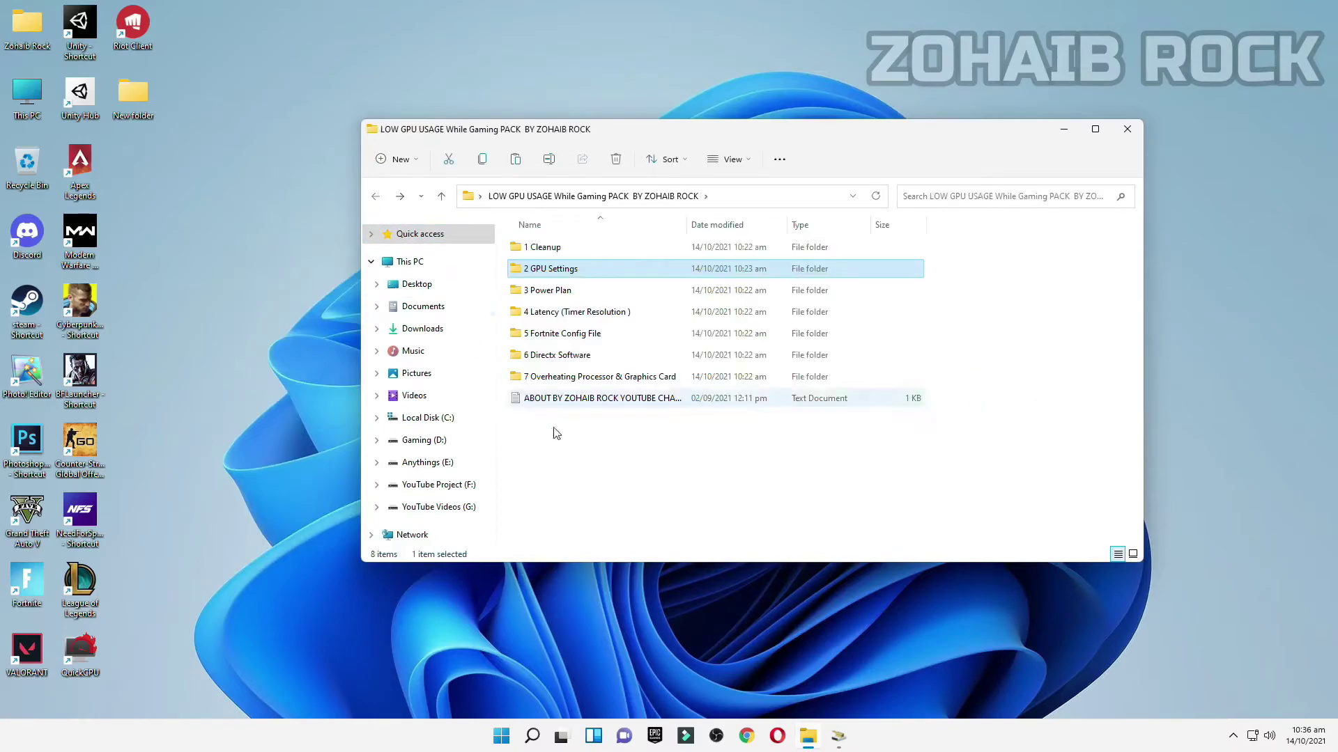
{"action": "double_click", "coordinate": [549, 290]}
{"action": "left_click", "coordinate": [559, 248]}
{"action": "double_click", "coordinate": [560, 247]}
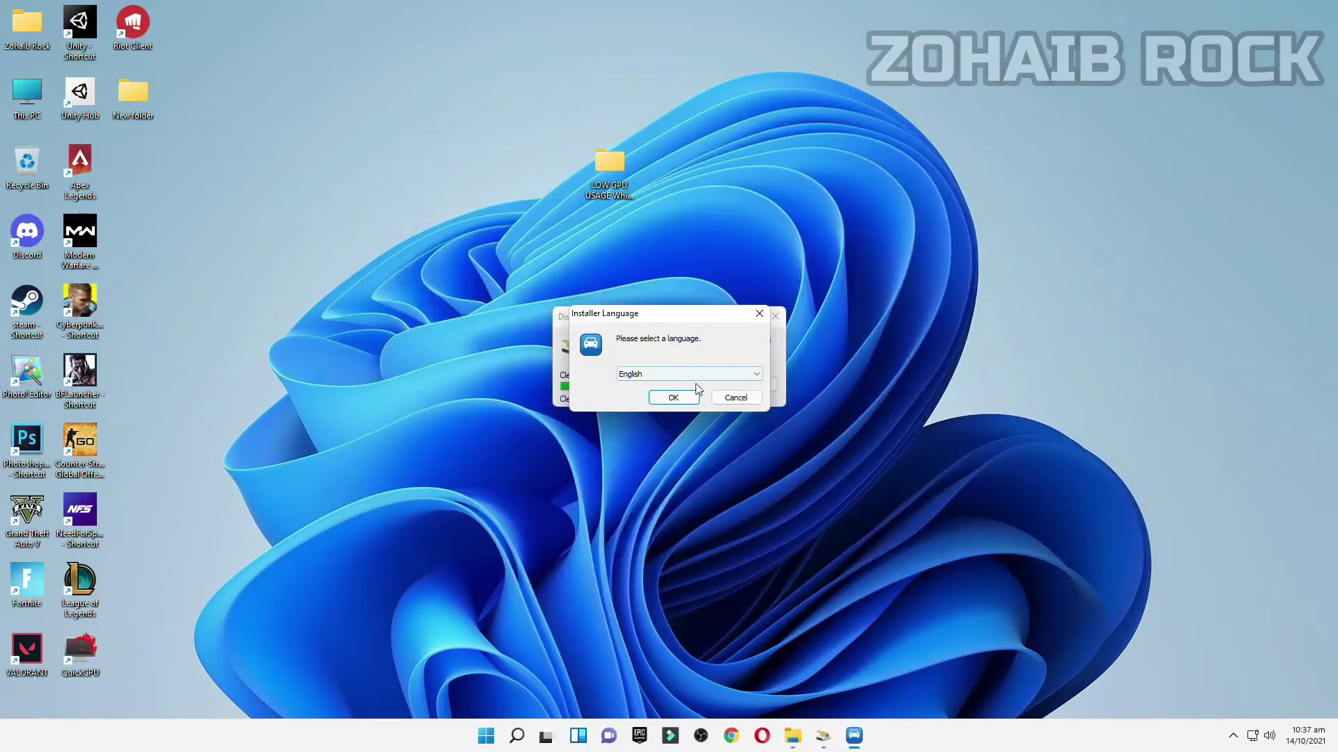
Step: Install ParkControl in English with the default components into C:\Program Files\ParkControl
{"action": "left_click", "coordinate": [673, 397]}
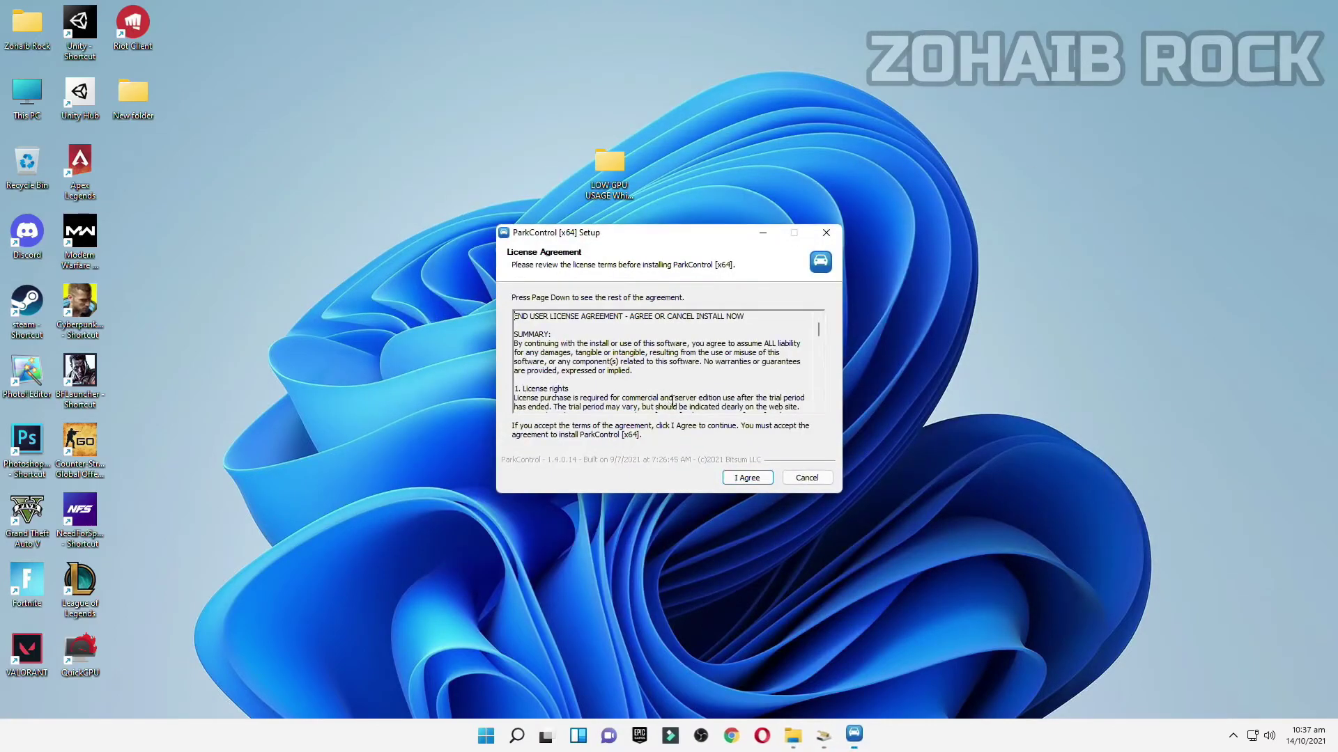
{"action": "left_click", "coordinate": [750, 481]}
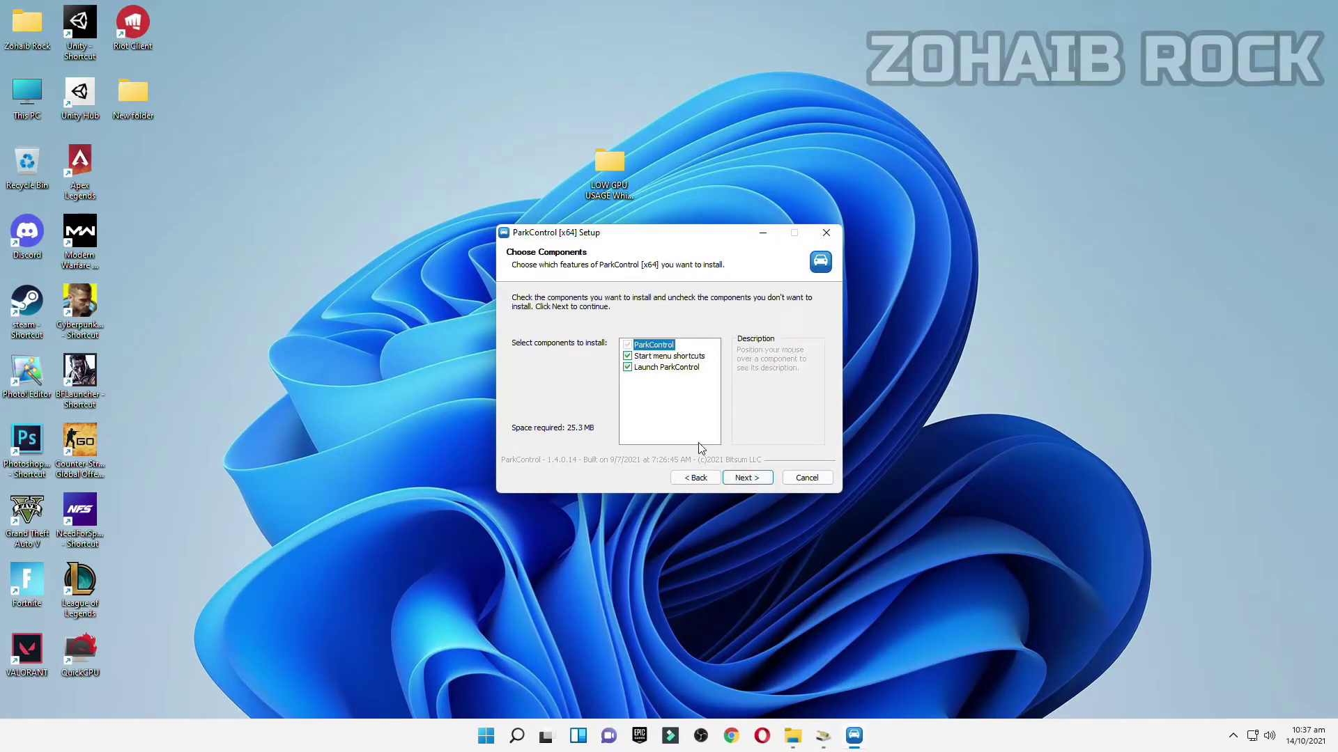
{"action": "left_click", "coordinate": [746, 477]}
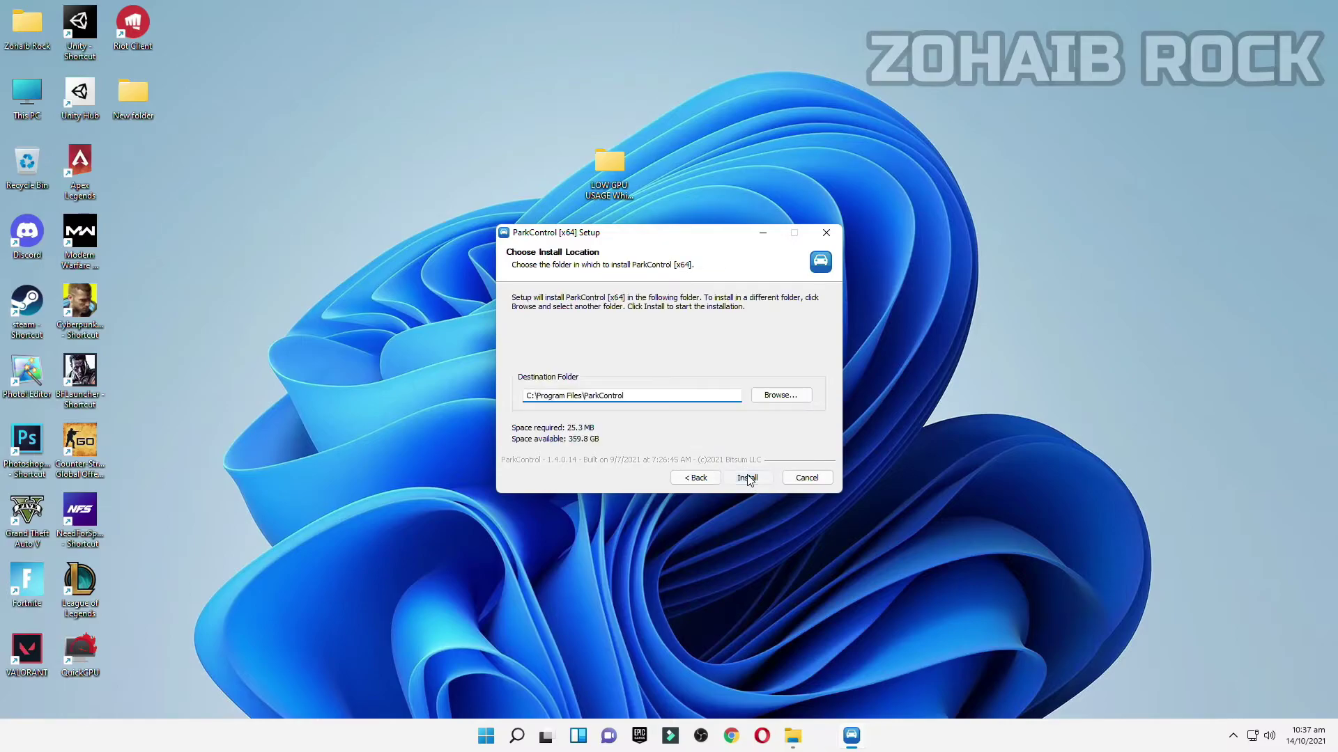
{"action": "left_click", "coordinate": [745, 478]}
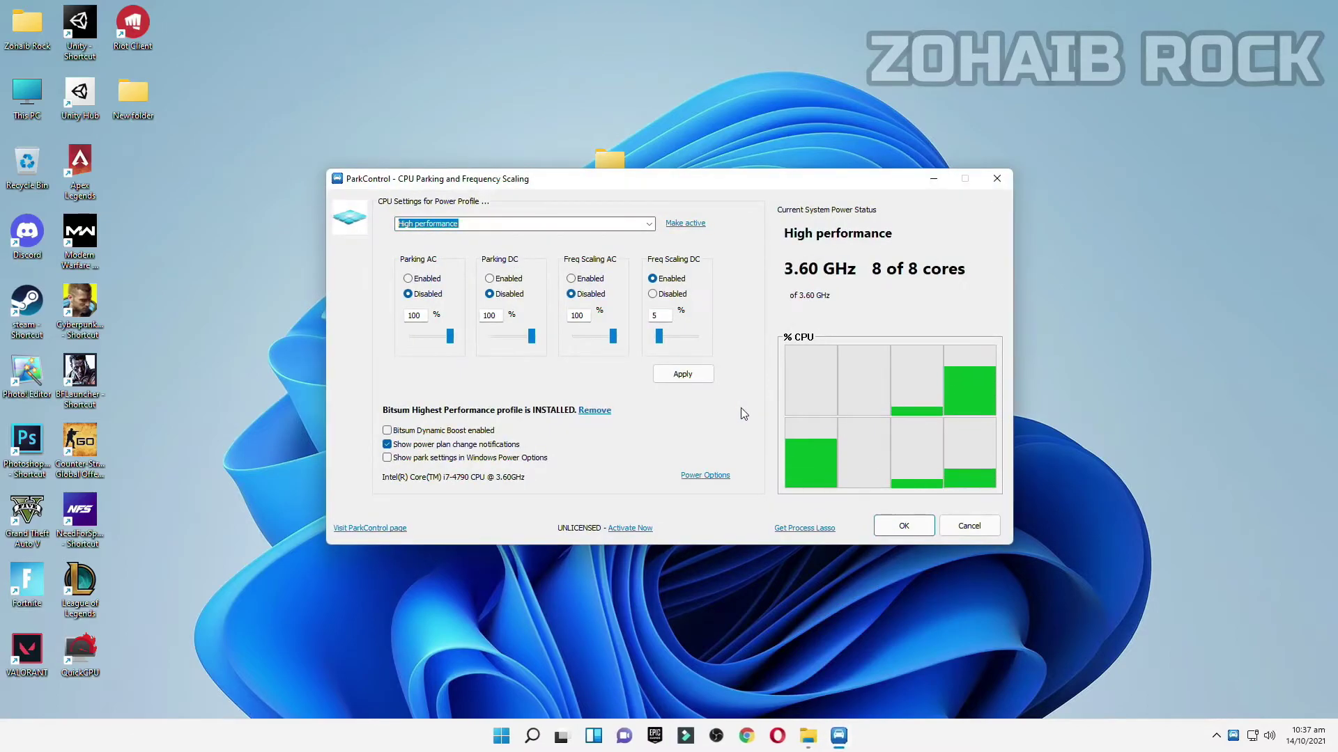
Step: Select the High performance power profile in ParkControl, apply it and close the program's window
{"action": "left_click", "coordinate": [645, 226]}
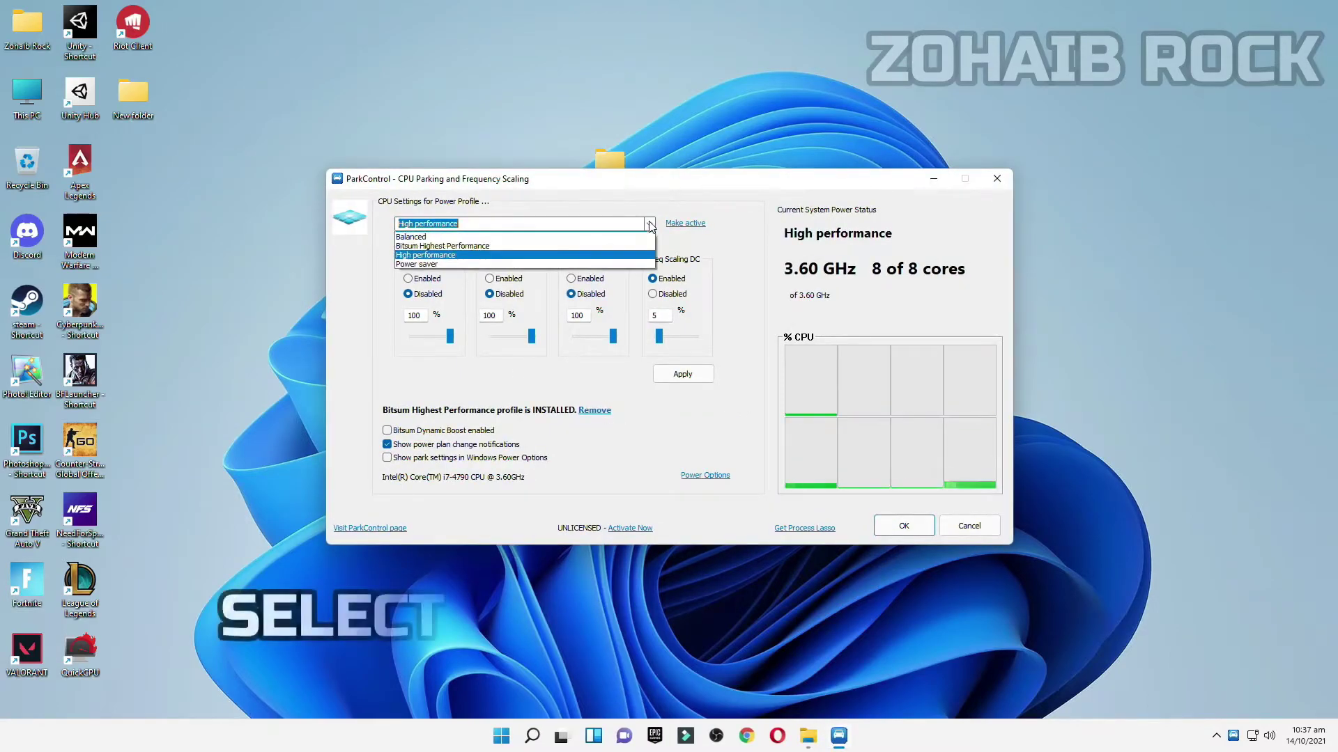
{"action": "left_click", "coordinate": [436, 257]}
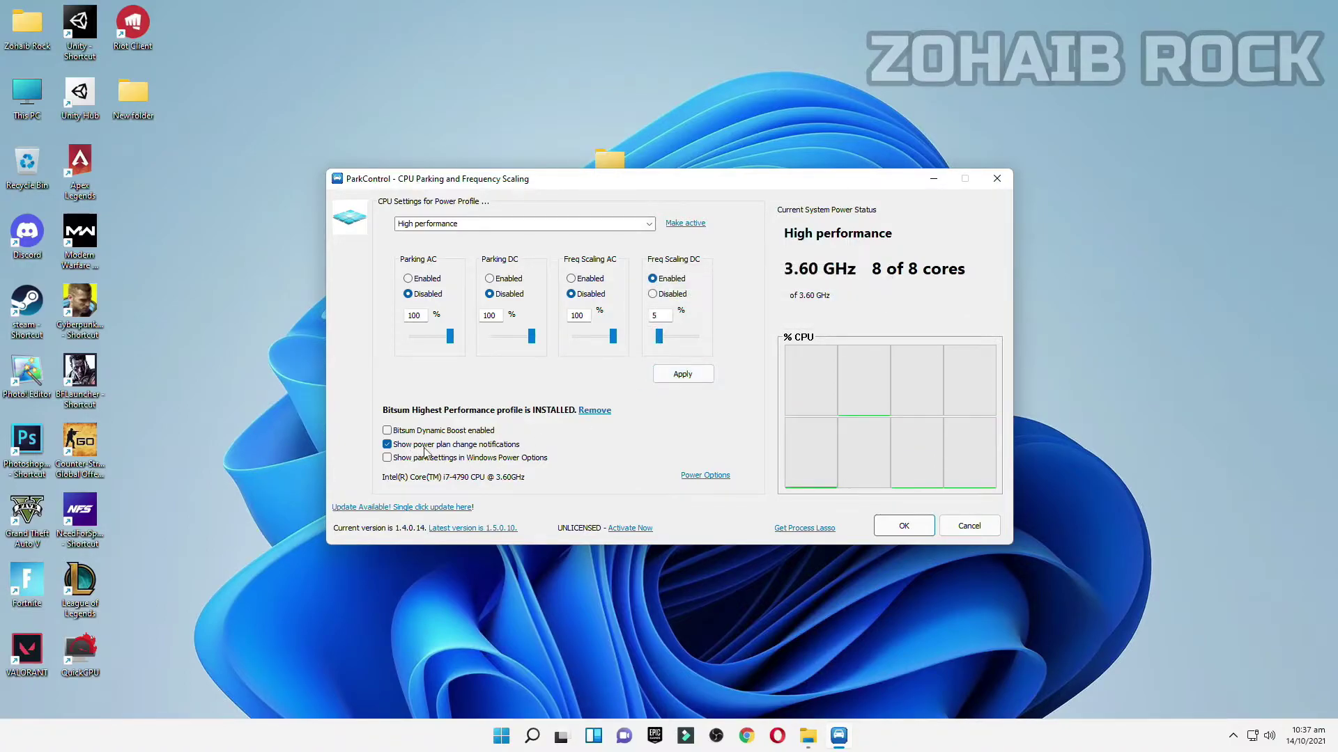
{"action": "left_click", "coordinate": [690, 381]}
{"action": "left_click", "coordinate": [725, 390]}
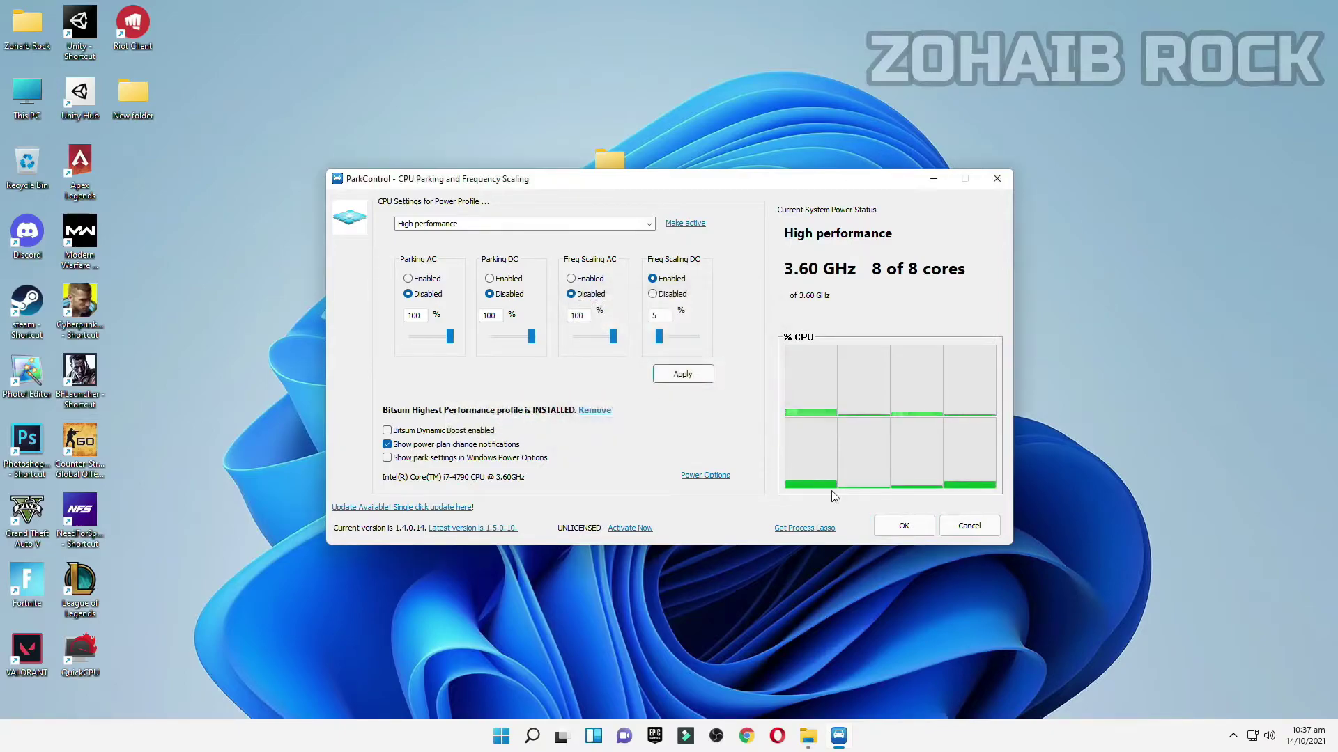
{"action": "left_click", "coordinate": [906, 526]}
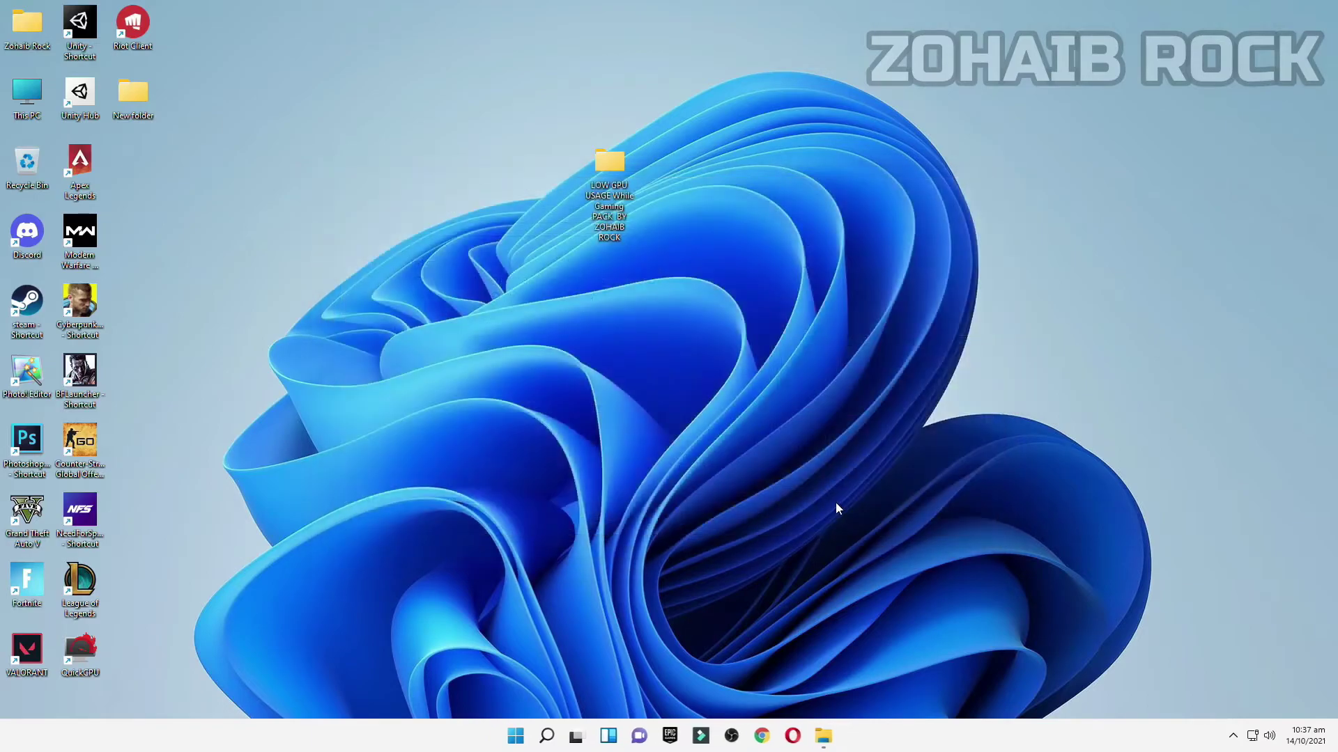
Step: Search Windows for "power" and open Choose a power plan with the additional plans shown
{"action": "left_click", "coordinate": [548, 737]}
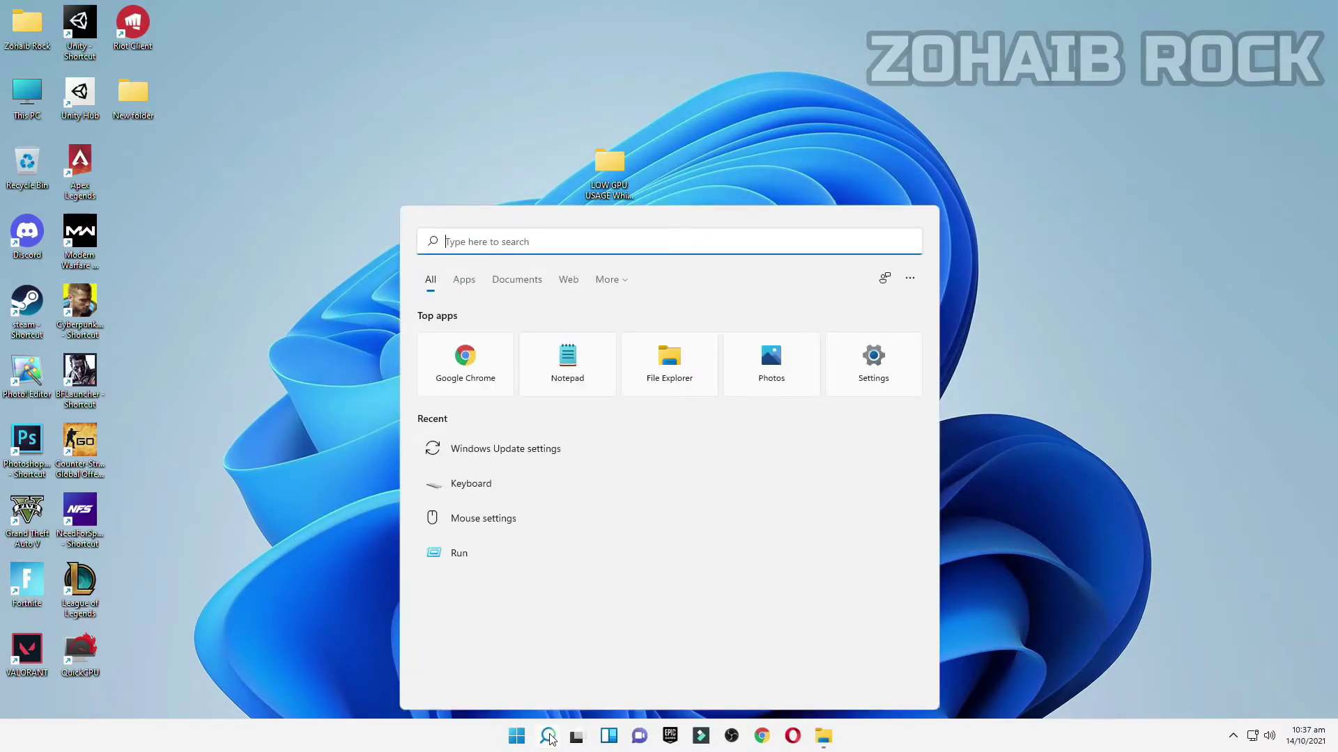
{"action": "type", "text": "power"}
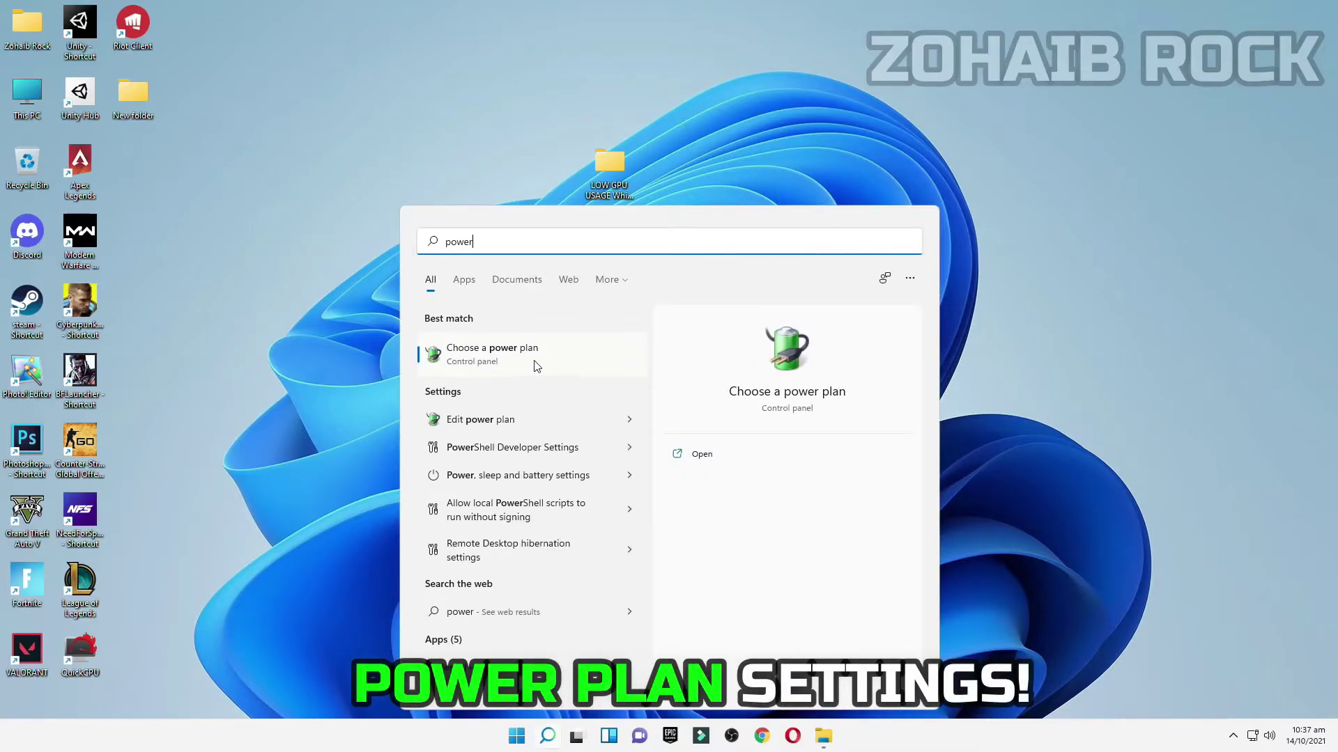
{"action": "left_click", "coordinate": [500, 363]}
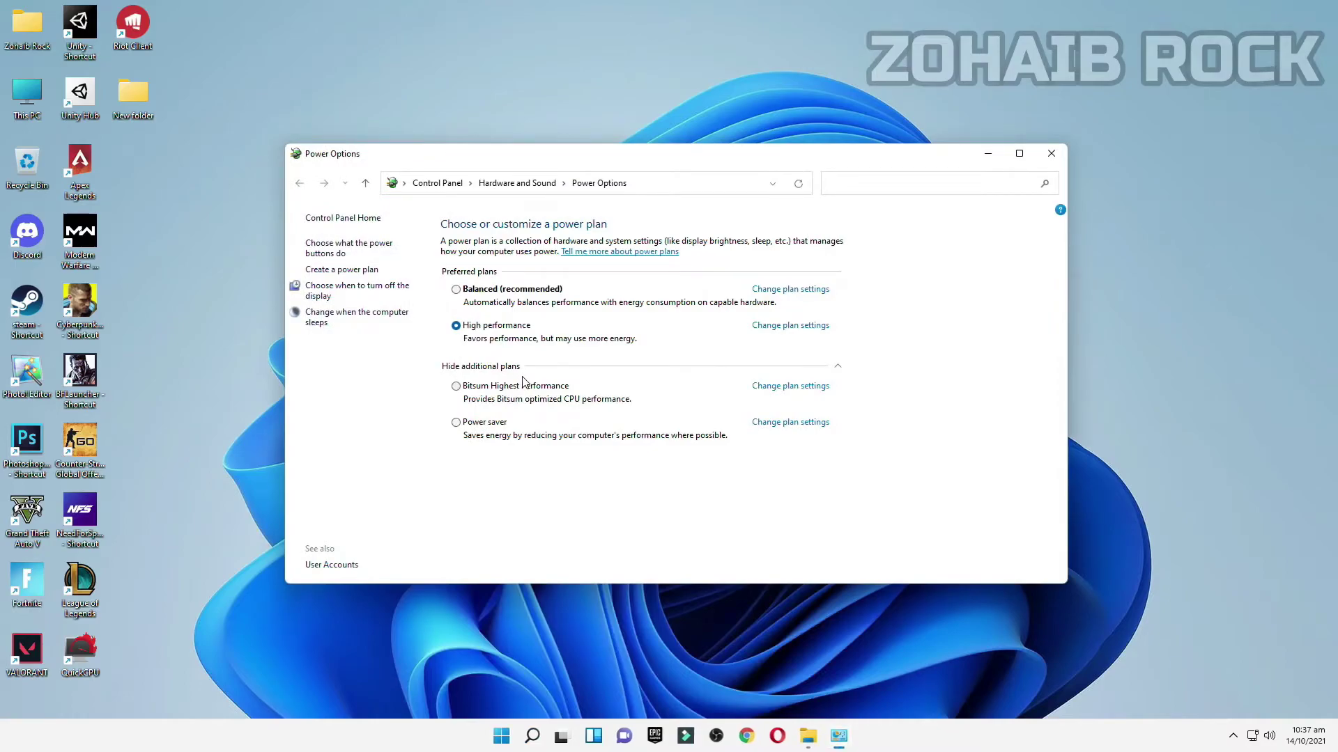
{"action": "left_click", "coordinate": [831, 365]}
{"action": "left_click", "coordinate": [816, 366]}
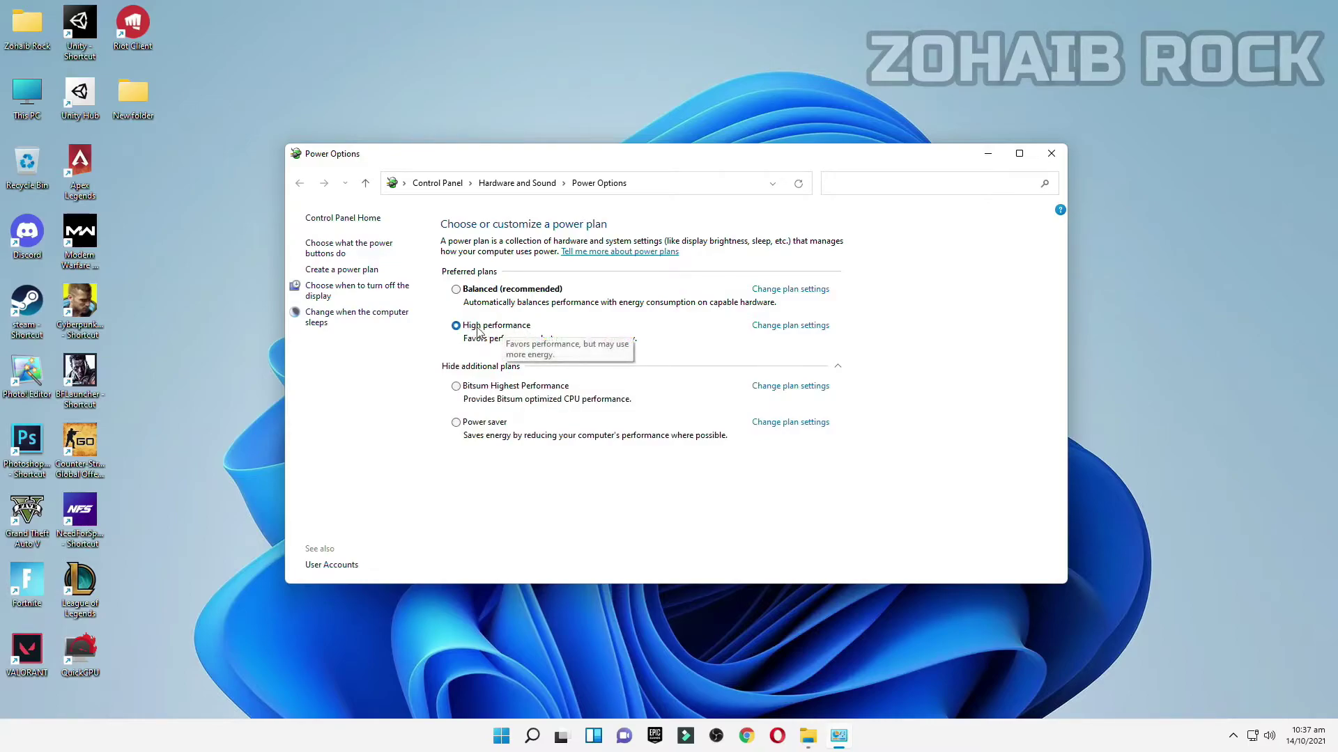
Step: Open the High performance plan's advanced power settings and open the Turn off hard disk after value for editing
{"action": "left_click", "coordinate": [801, 326]}
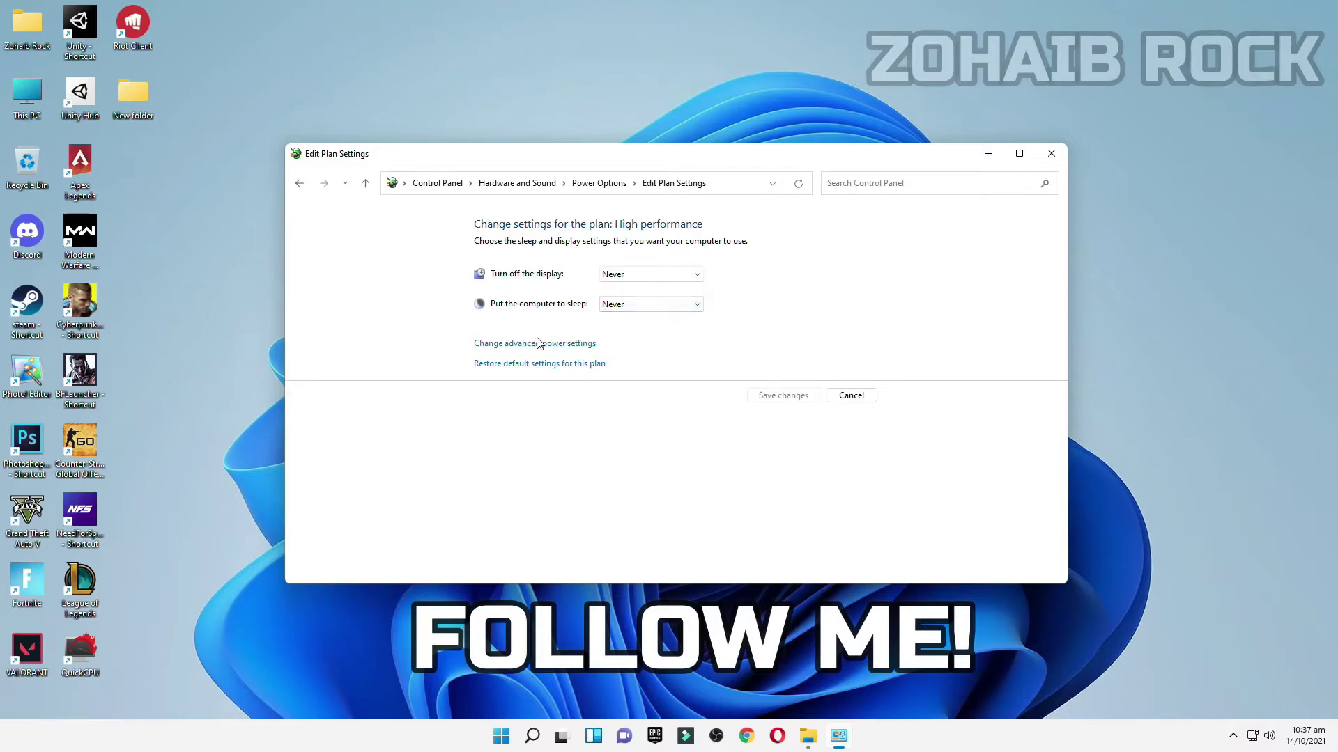
{"action": "left_click", "coordinate": [564, 344]}
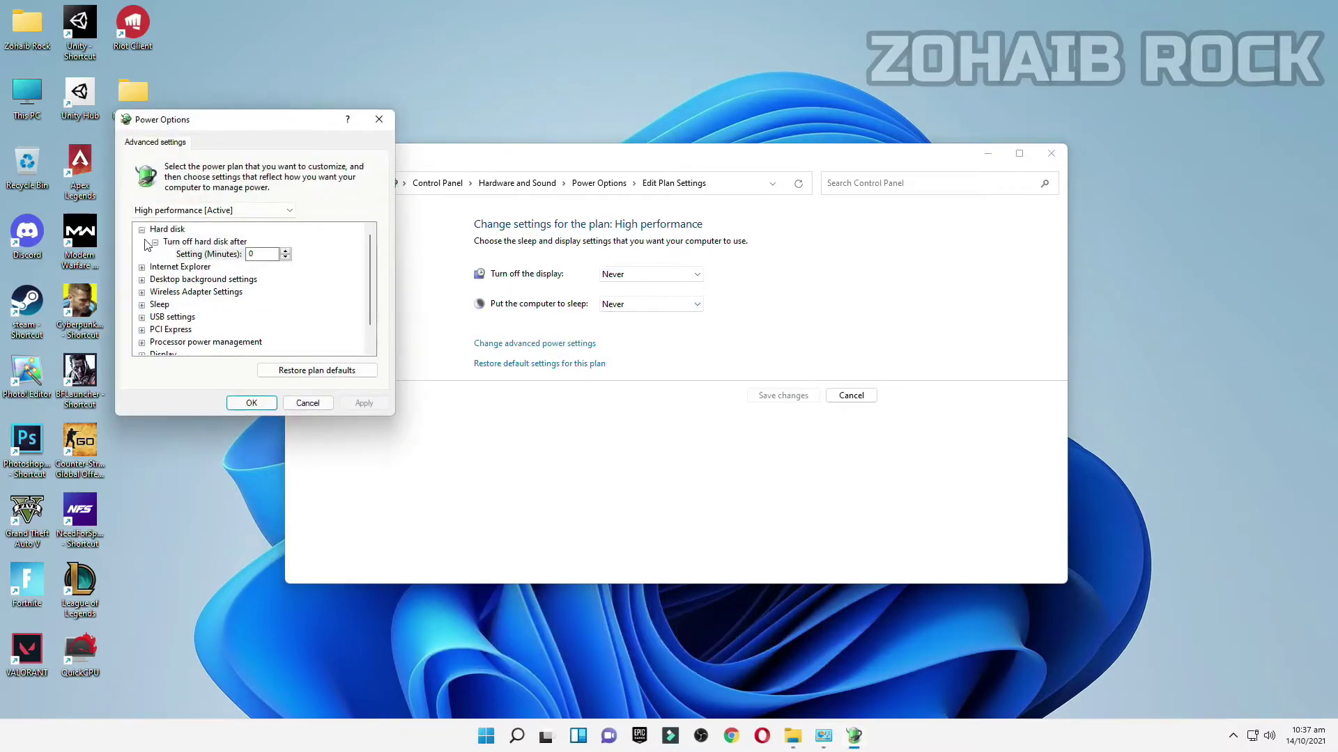
{"action": "left_click", "coordinate": [141, 229]}
{"action": "left_click", "coordinate": [142, 229]}
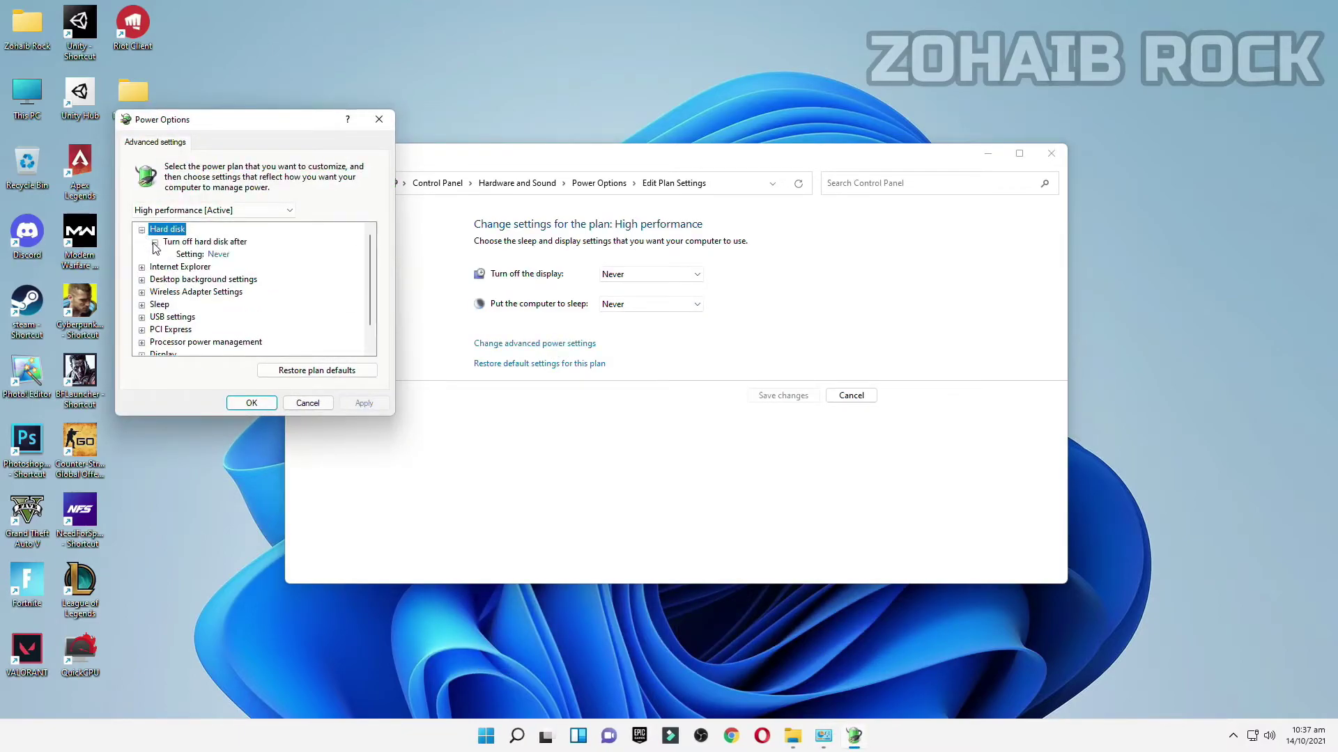
{"action": "left_click", "coordinate": [230, 254]}
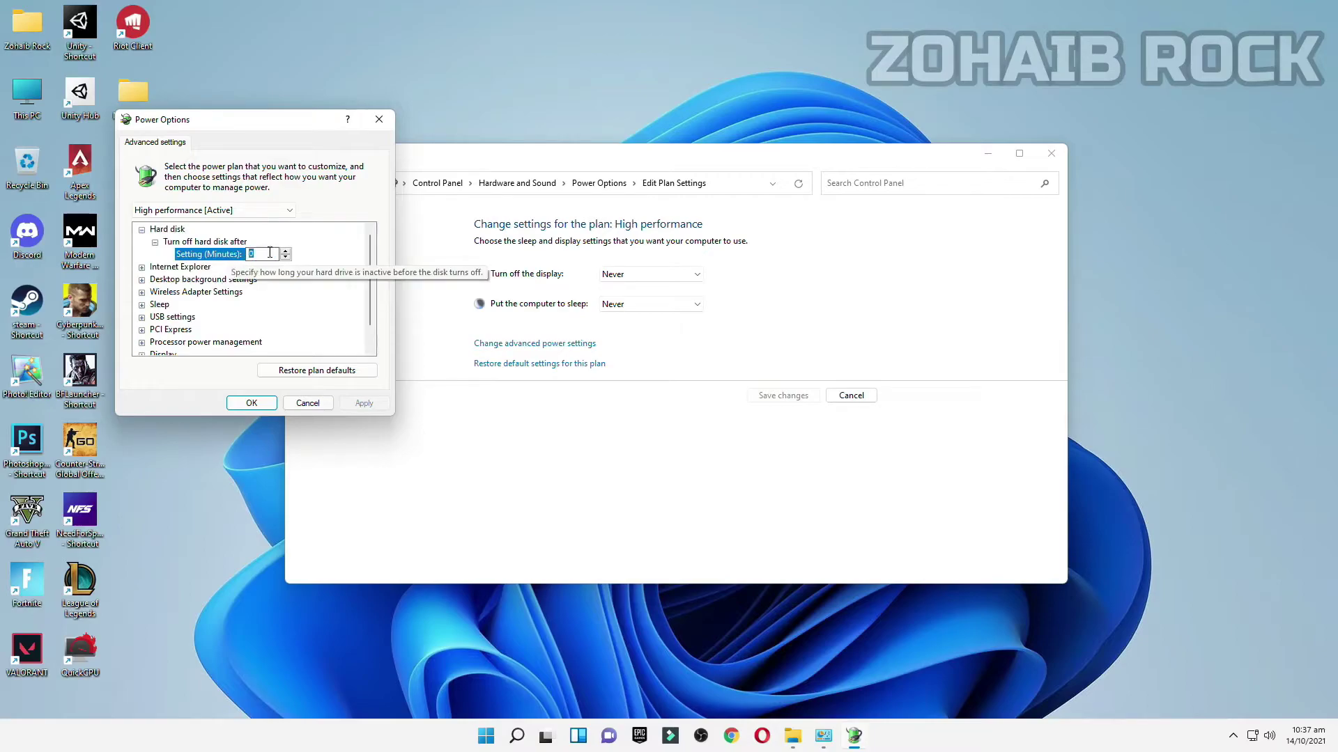
Step: Set the wireless adapter's Power Saving Mode to Maximum Performance
{"action": "left_click", "coordinate": [209, 292]}
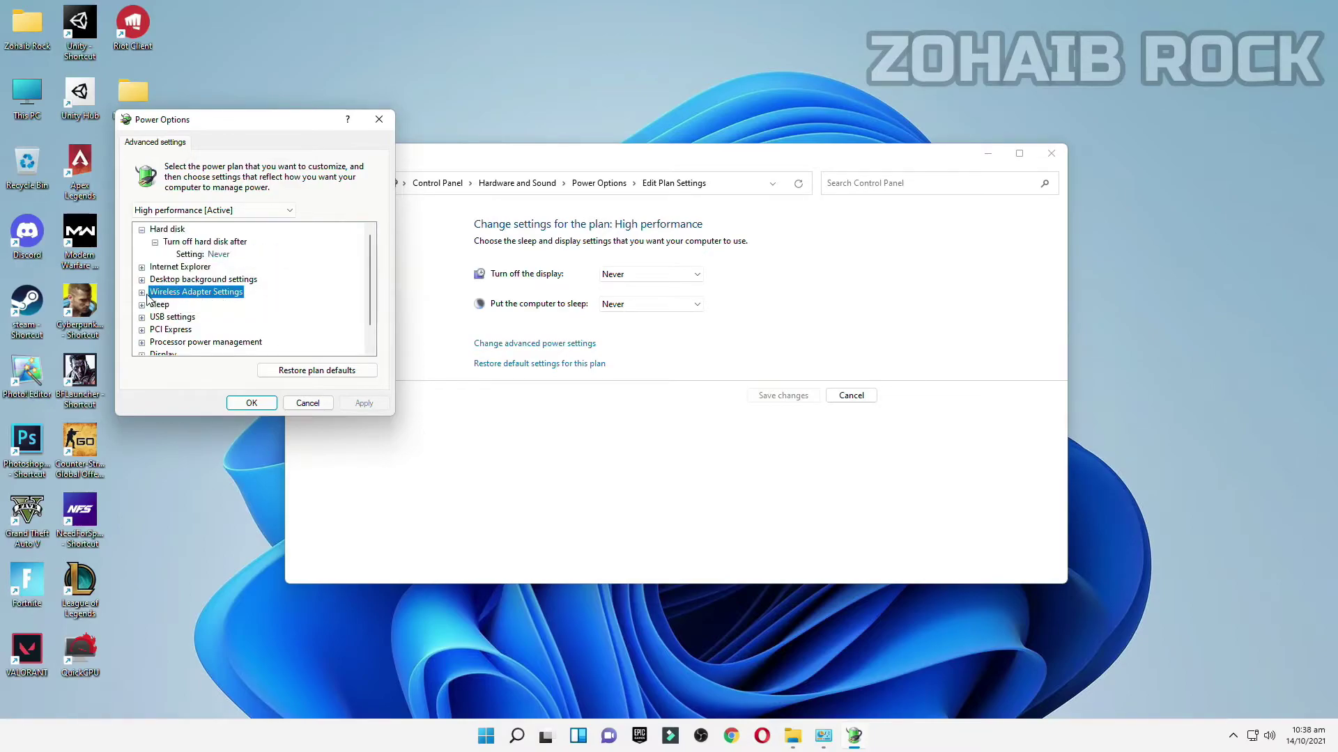
{"action": "left_click", "coordinate": [141, 292]}
{"action": "left_click", "coordinate": [198, 304]}
{"action": "left_click", "coordinate": [155, 304]}
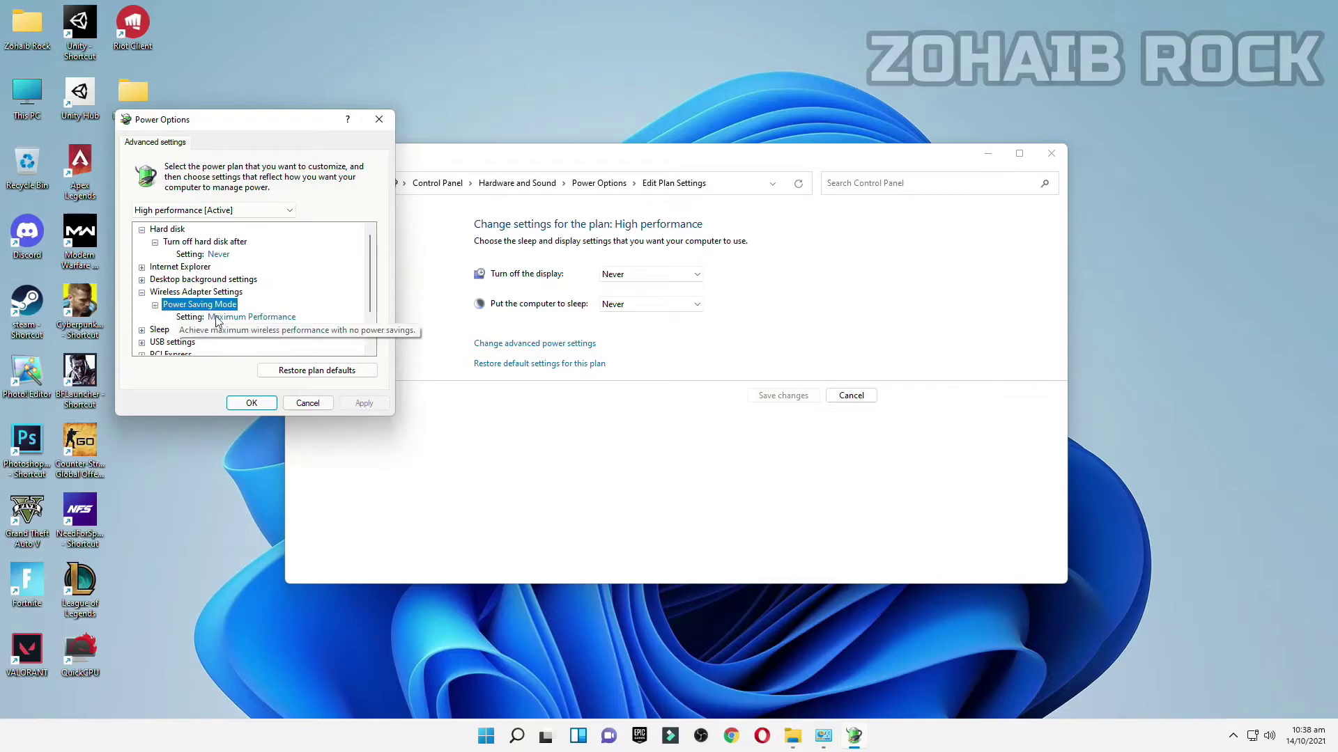
{"action": "left_click", "coordinate": [214, 319]}
{"action": "left_click", "coordinate": [223, 317]}
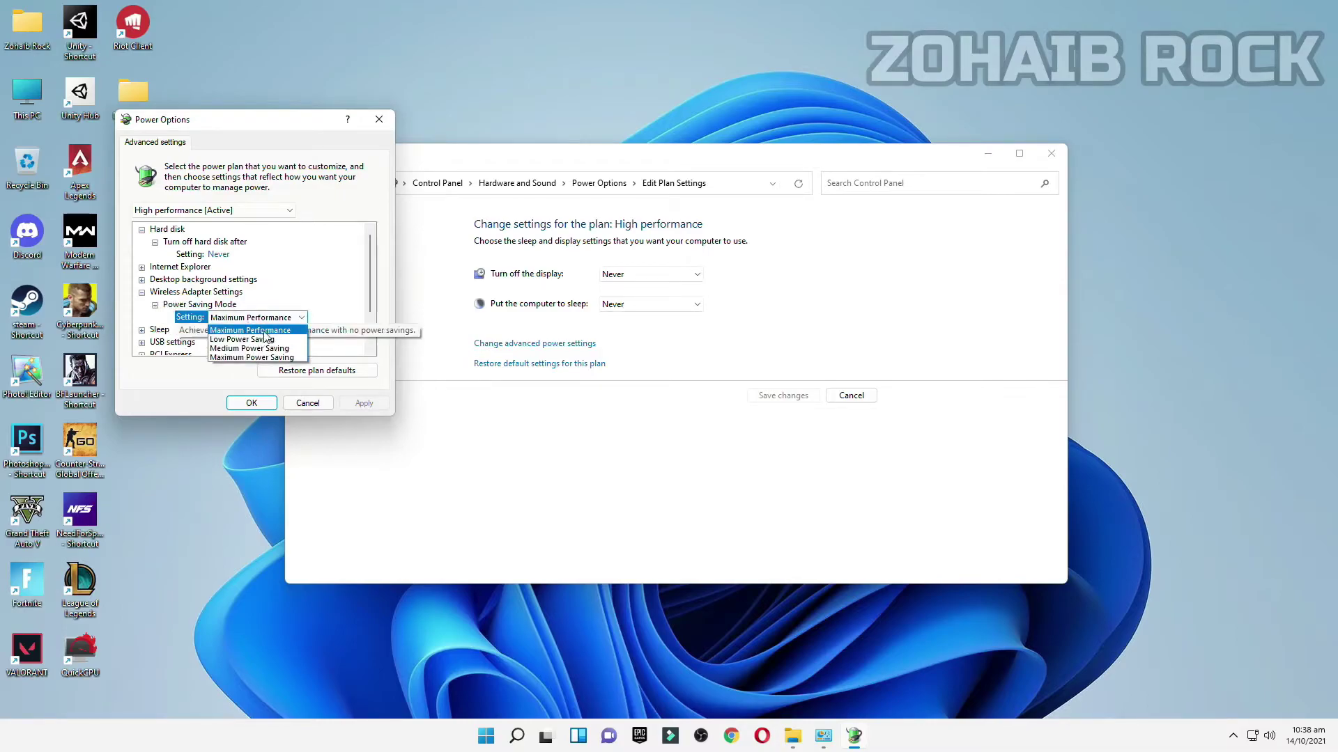
{"action": "left_click", "coordinate": [277, 329]}
Step: Expand Processor power management to check the High performance plan's minimum and maximum processor state settings
{"action": "scroll", "coordinate": [214, 338], "scroll_direction": "down", "scroll_amount": 2}
{"action": "left_click", "coordinate": [195, 317]}
{"action": "left_click", "coordinate": [141, 317]}
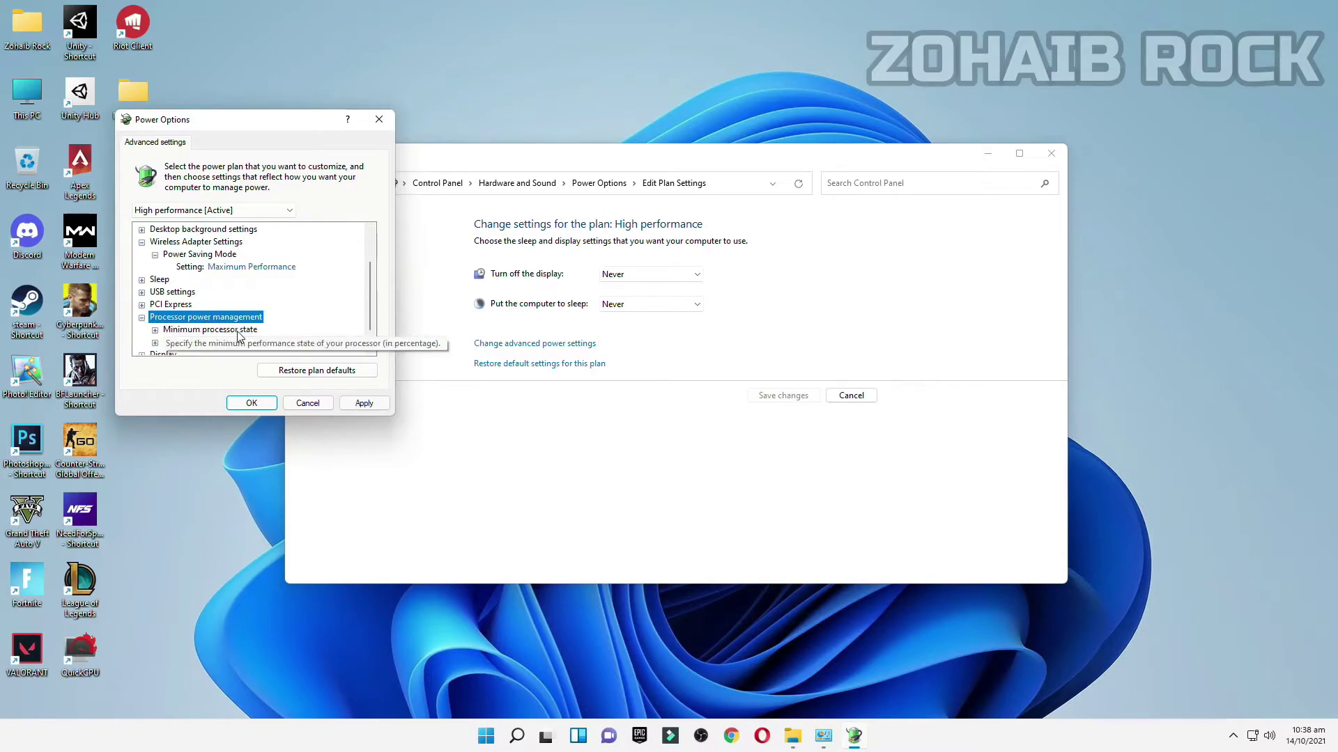
{"action": "left_click", "coordinate": [154, 329]}
{"action": "scroll", "coordinate": [166, 335], "scroll_direction": "down", "scroll_amount": 1}
{"action": "left_click", "coordinate": [155, 330]}
{"action": "scroll", "coordinate": [223, 340], "scroll_direction": "down", "scroll_amount": 1}
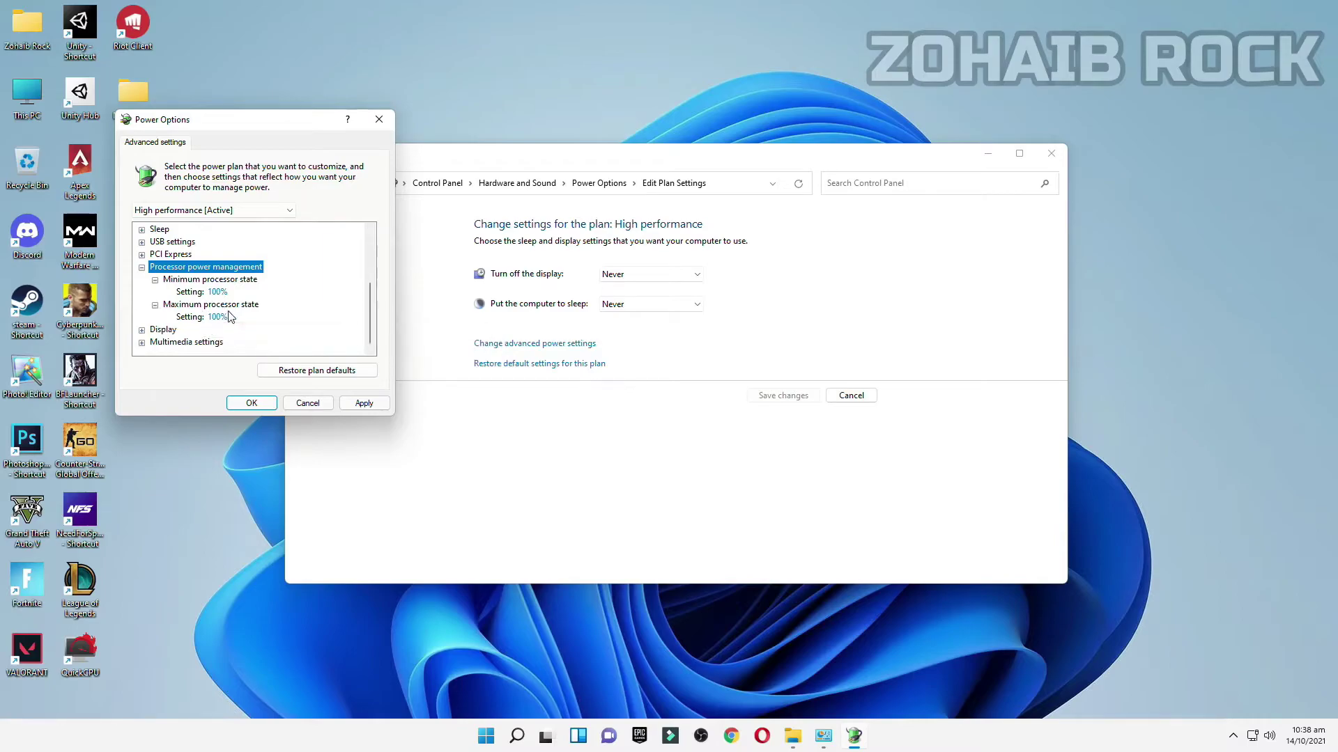
Step: Open the Turn off display after value for editing, then confirm the advanced power options and close the plan settings window
{"action": "left_click", "coordinate": [141, 330]}
{"action": "scroll", "coordinate": [161, 333], "scroll_direction": "down", "scroll_amount": 1}
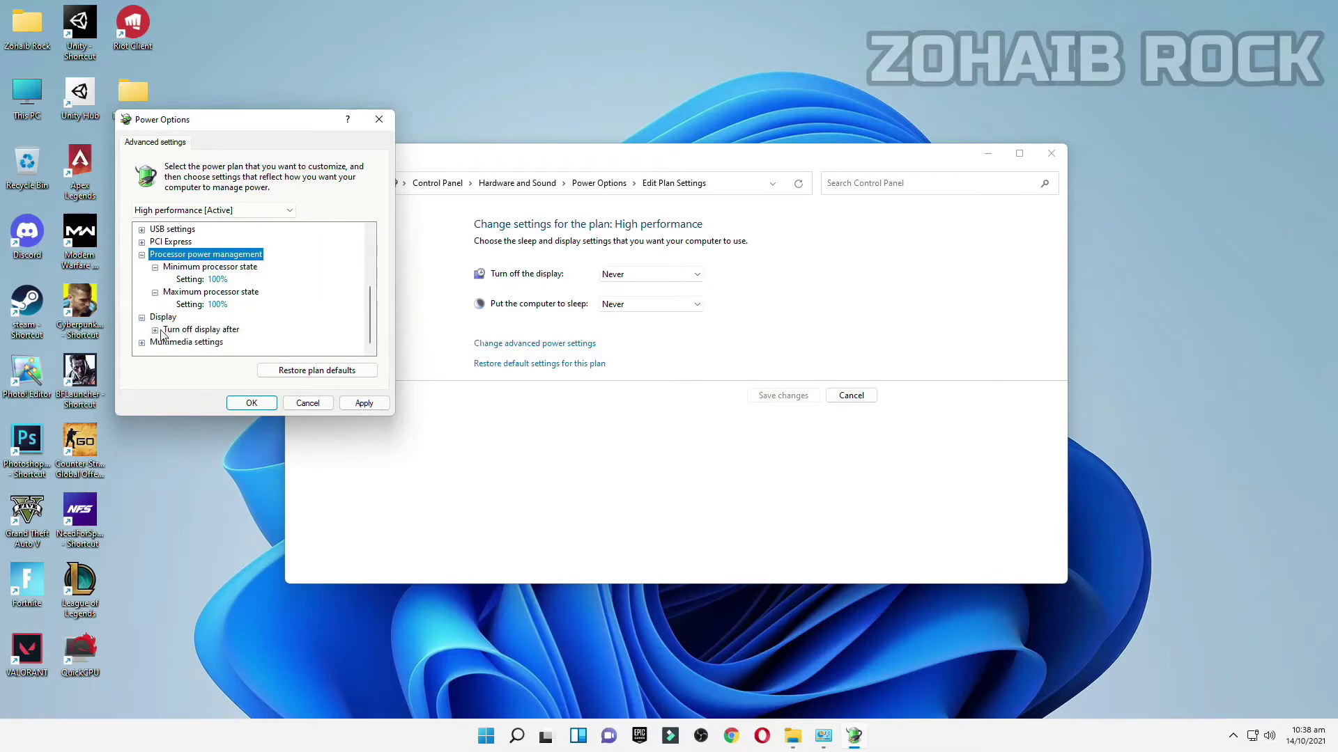
{"action": "left_click", "coordinate": [218, 343]}
{"action": "double_click", "coordinate": [254, 342]}
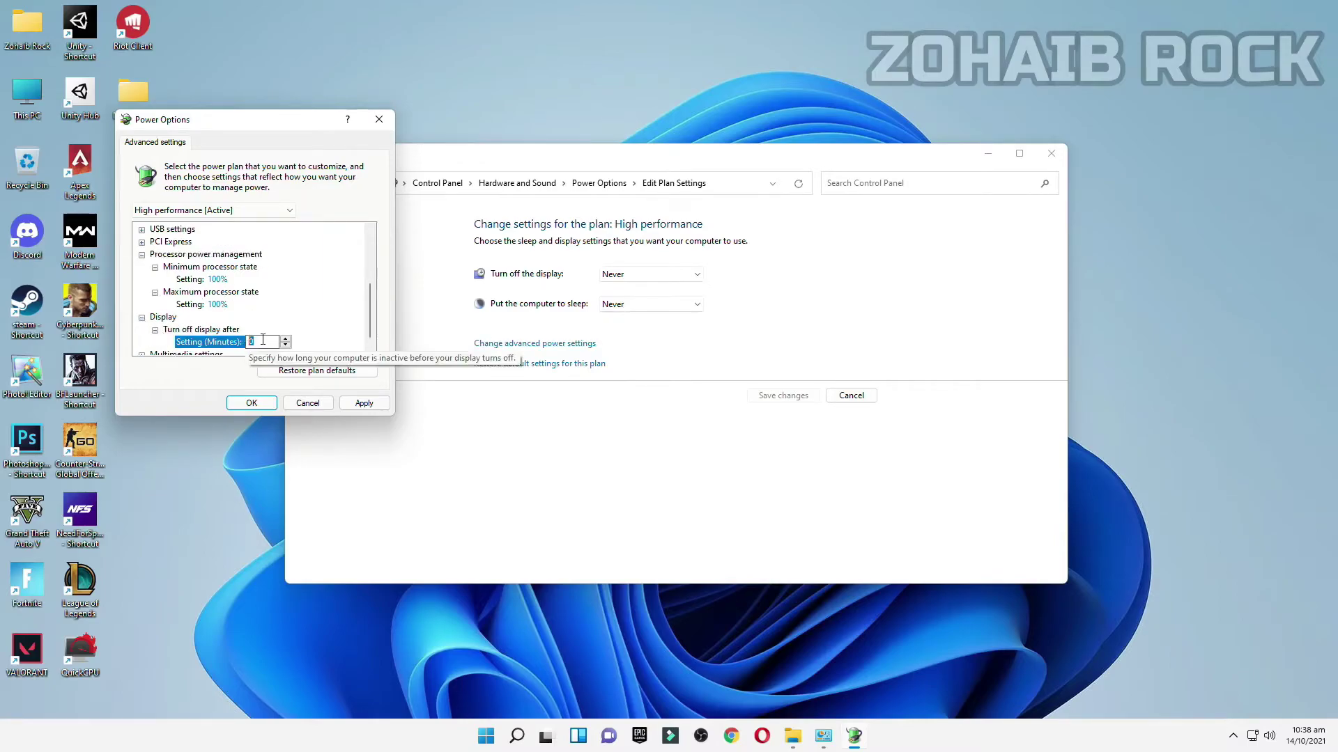
{"action": "left_click", "coordinate": [251, 403]}
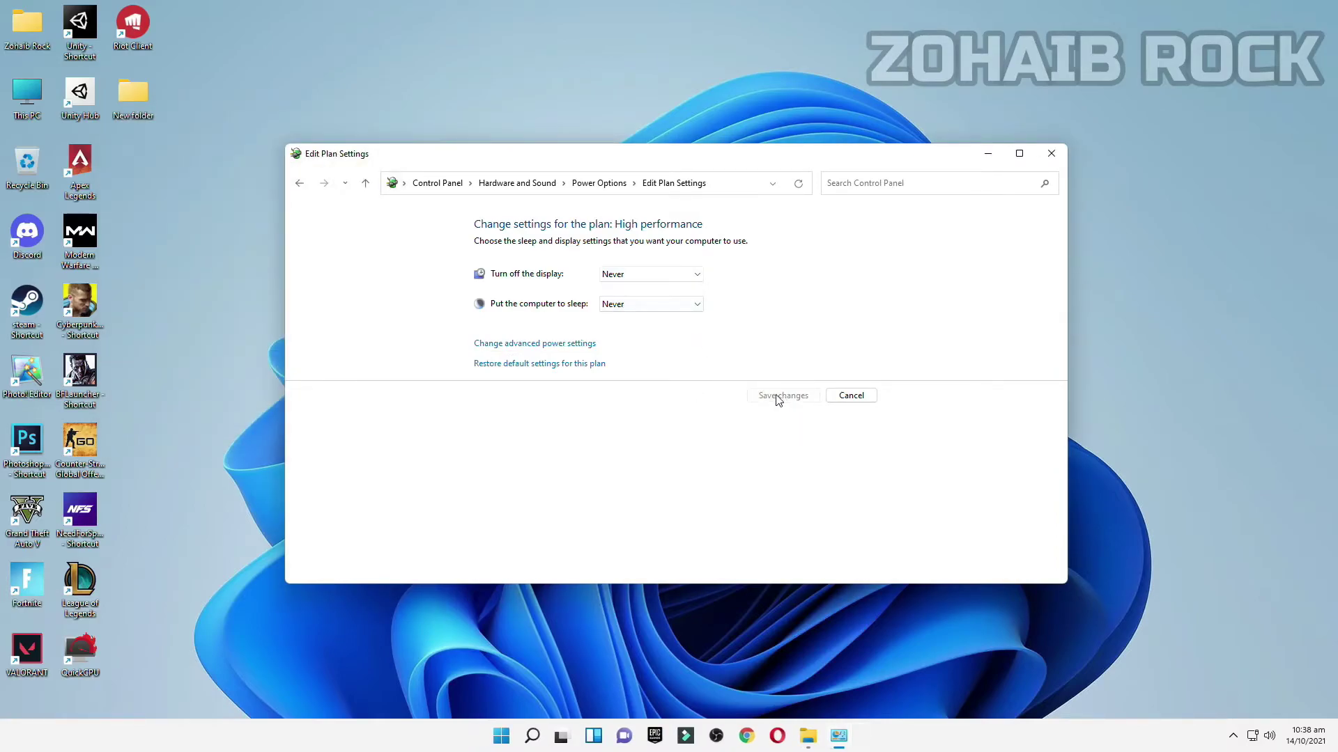
{"action": "left_click", "coordinate": [1049, 155]}
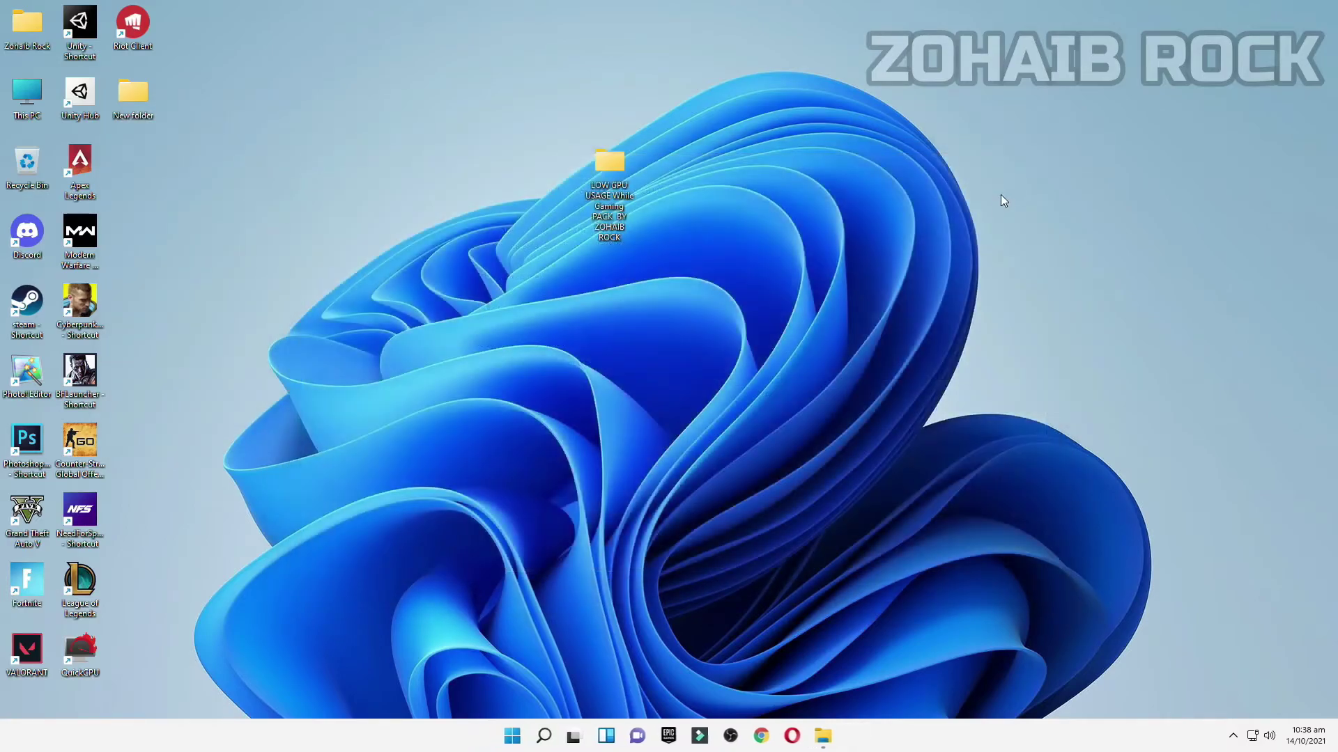
Step: Launch the Timer Resolution tool from the tweak pack's 4 Latency (Timer Resolution ) folder and leave it running minimized
{"action": "left_click", "coordinate": [829, 739]}
{"action": "key", "text": "BackSpace"}
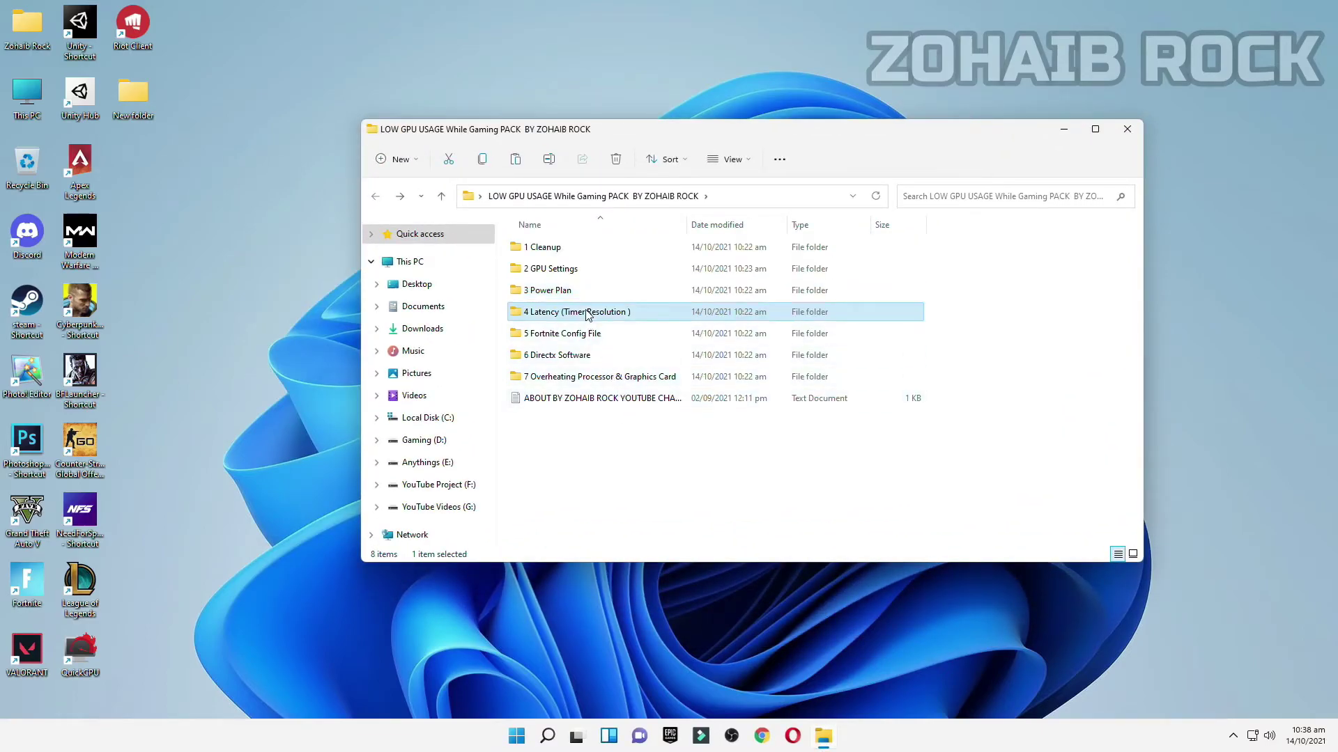
{"action": "double_click", "coordinate": [543, 311]}
{"action": "left_click", "coordinate": [1064, 129]}
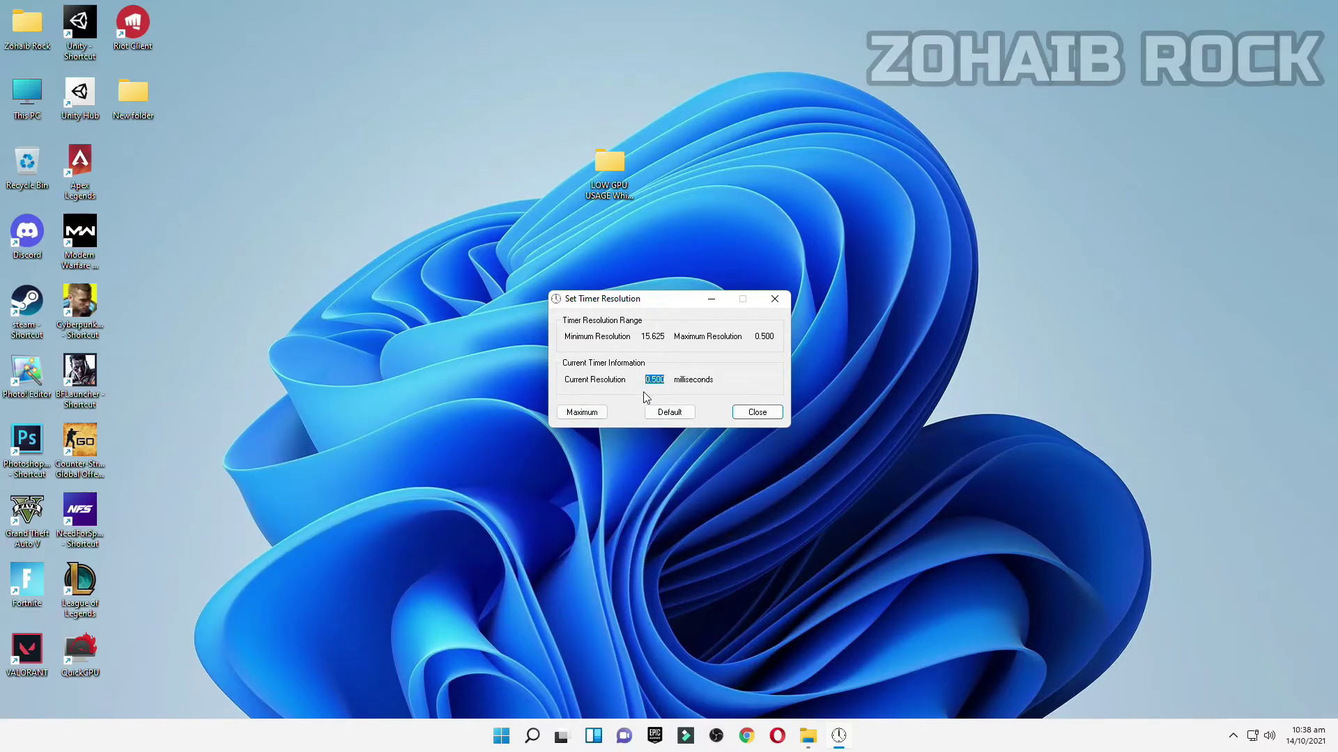
{"action": "left_click", "coordinate": [711, 301]}
{"action": "left_click", "coordinate": [838, 735]}
{"action": "left_click", "coordinate": [839, 735]}
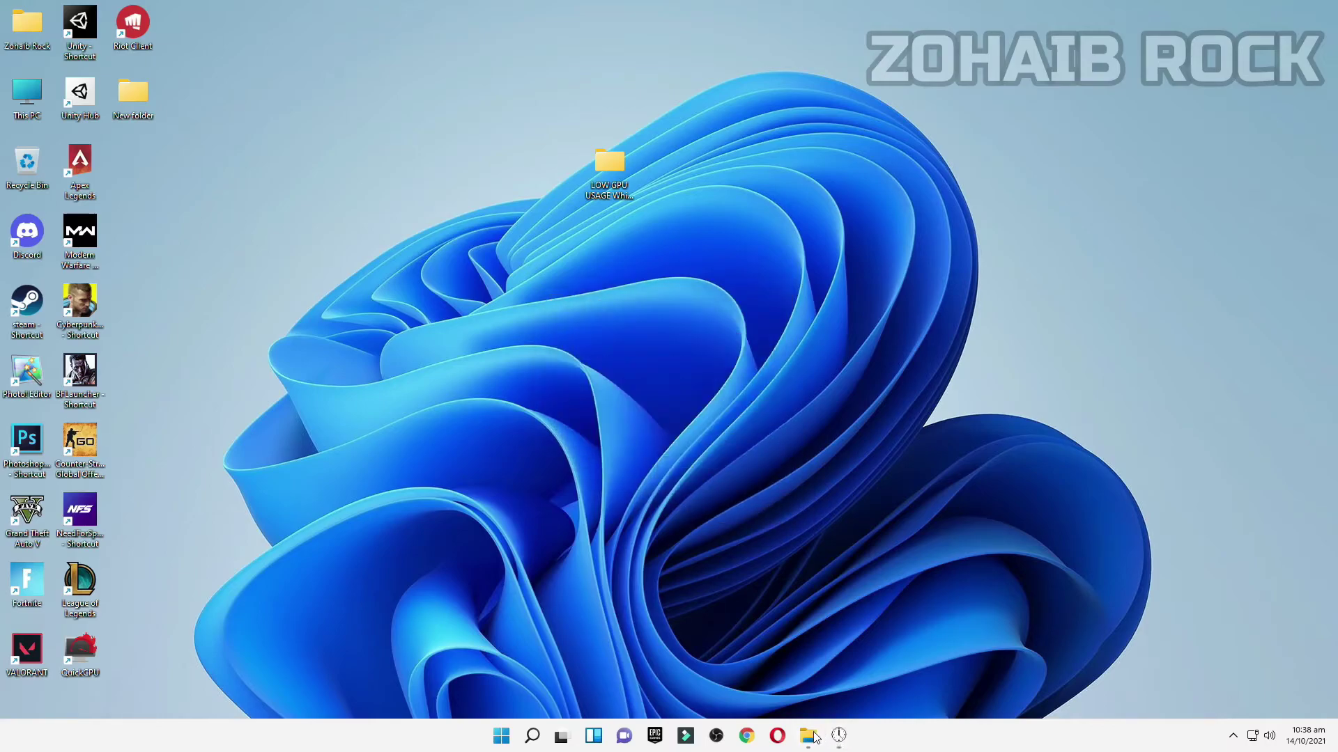
Step: Copy the GameUserSettings file from the pack's 5 Fortnite Config File folder and minimize the folder window
{"action": "left_click", "coordinate": [815, 737]}
{"action": "key", "text": "BackSpace"}
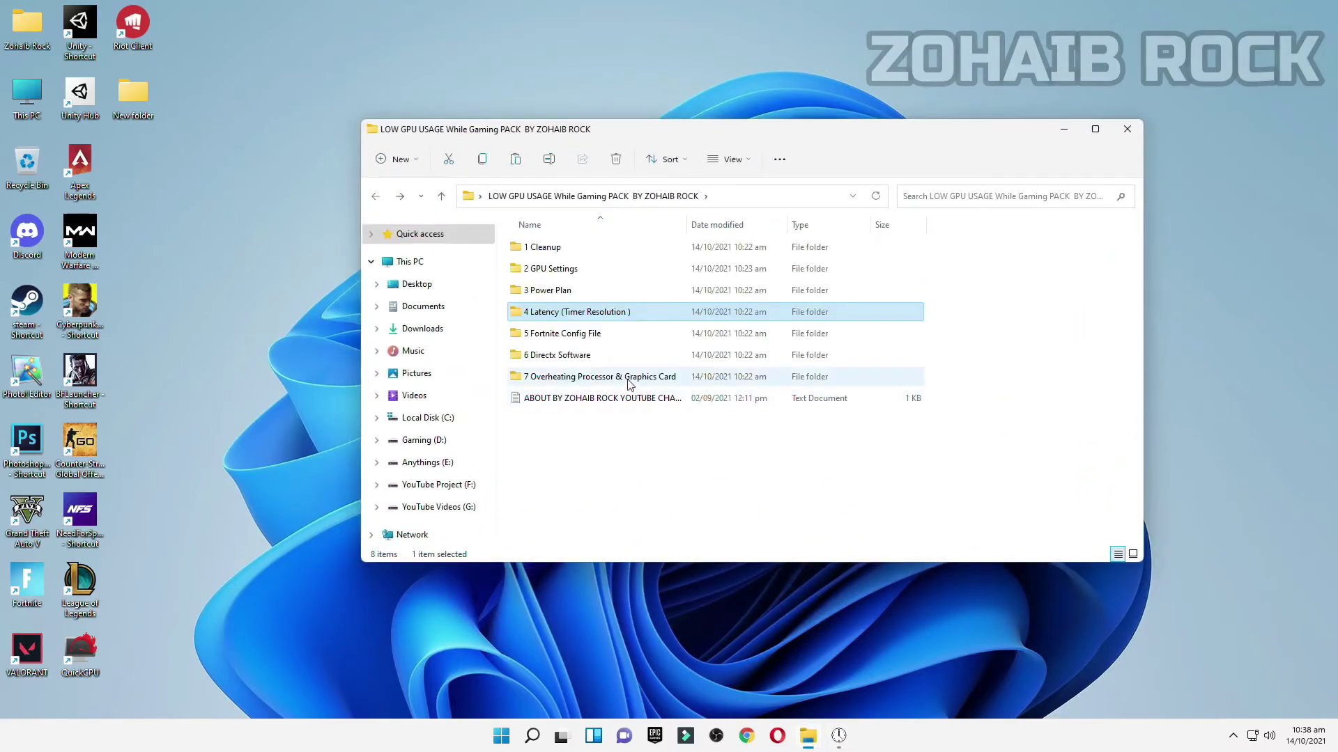
{"action": "double_click", "coordinate": [564, 333]}
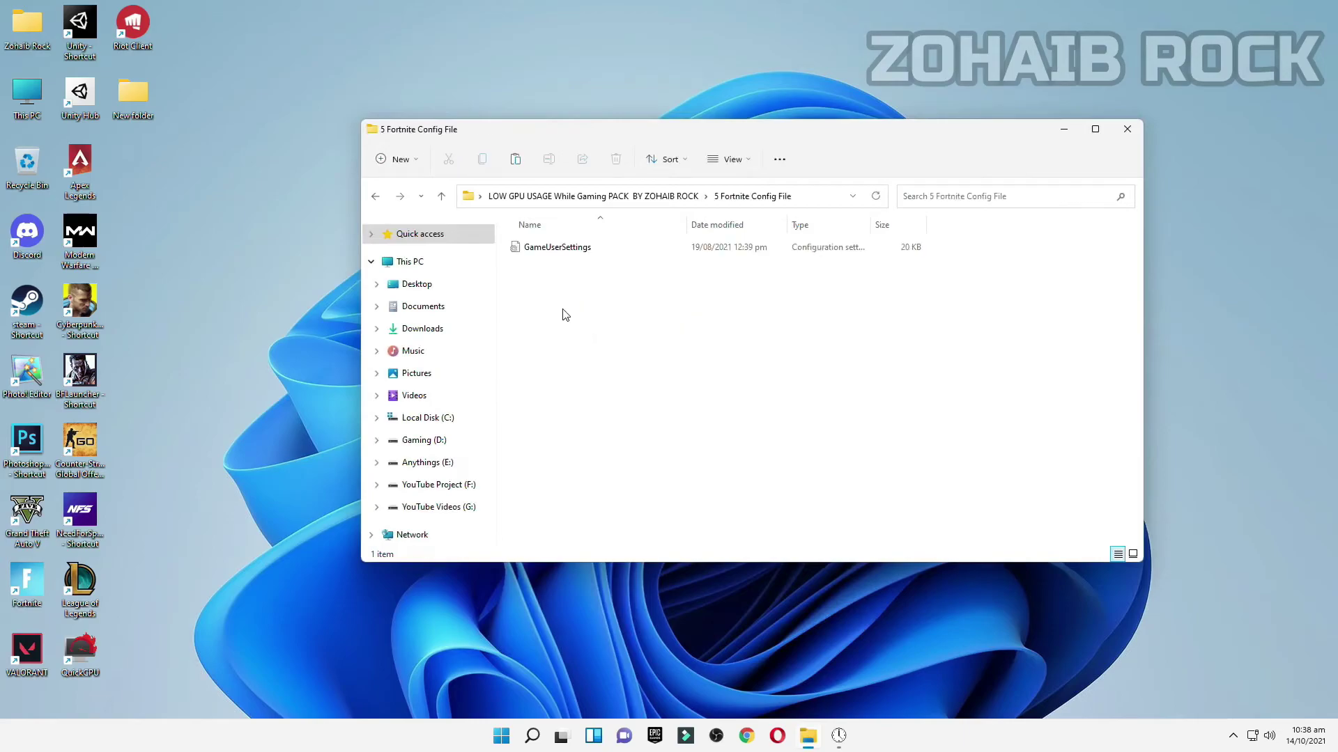
{"action": "right_click", "coordinate": [563, 250]}
{"action": "left_click", "coordinate": [609, 263]}
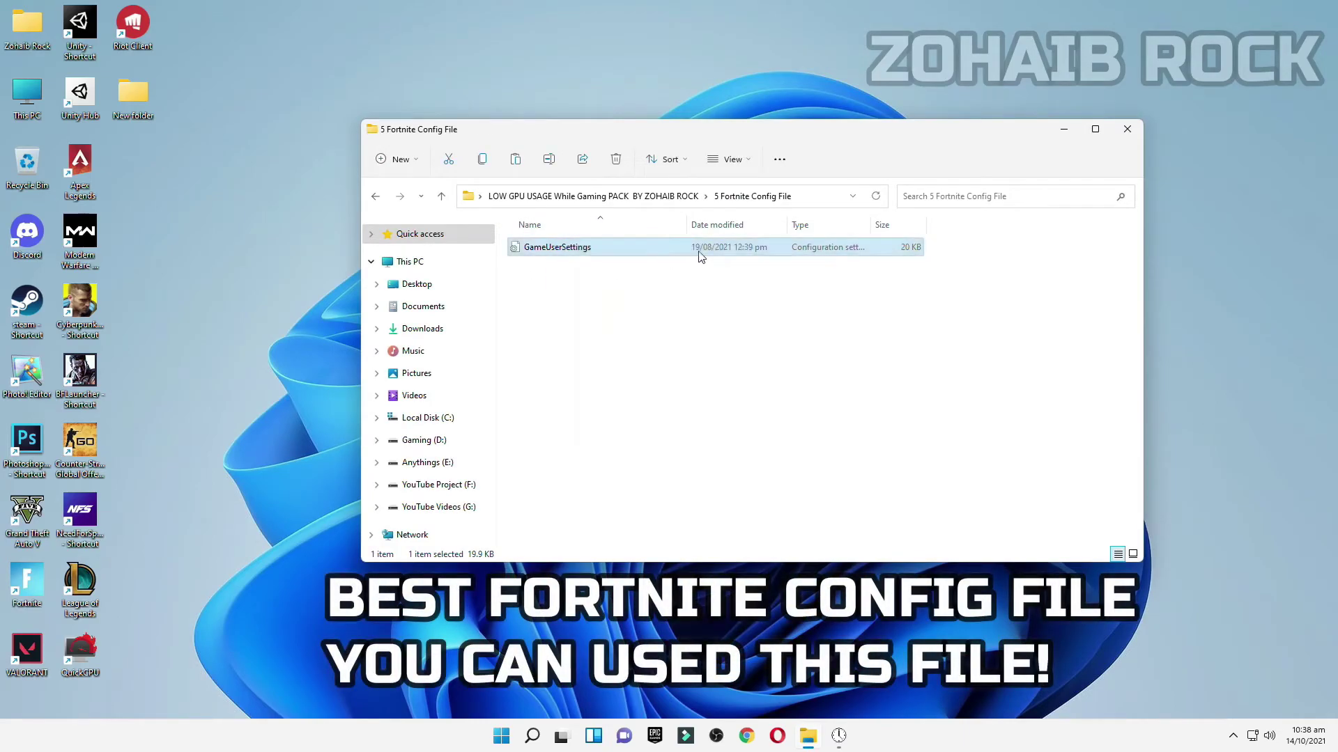
{"action": "left_click", "coordinate": [1063, 131]}
Step: Search Windows for "run", open the Run dialog and use it to open the appdata folder
{"action": "left_click", "coordinate": [526, 744]}
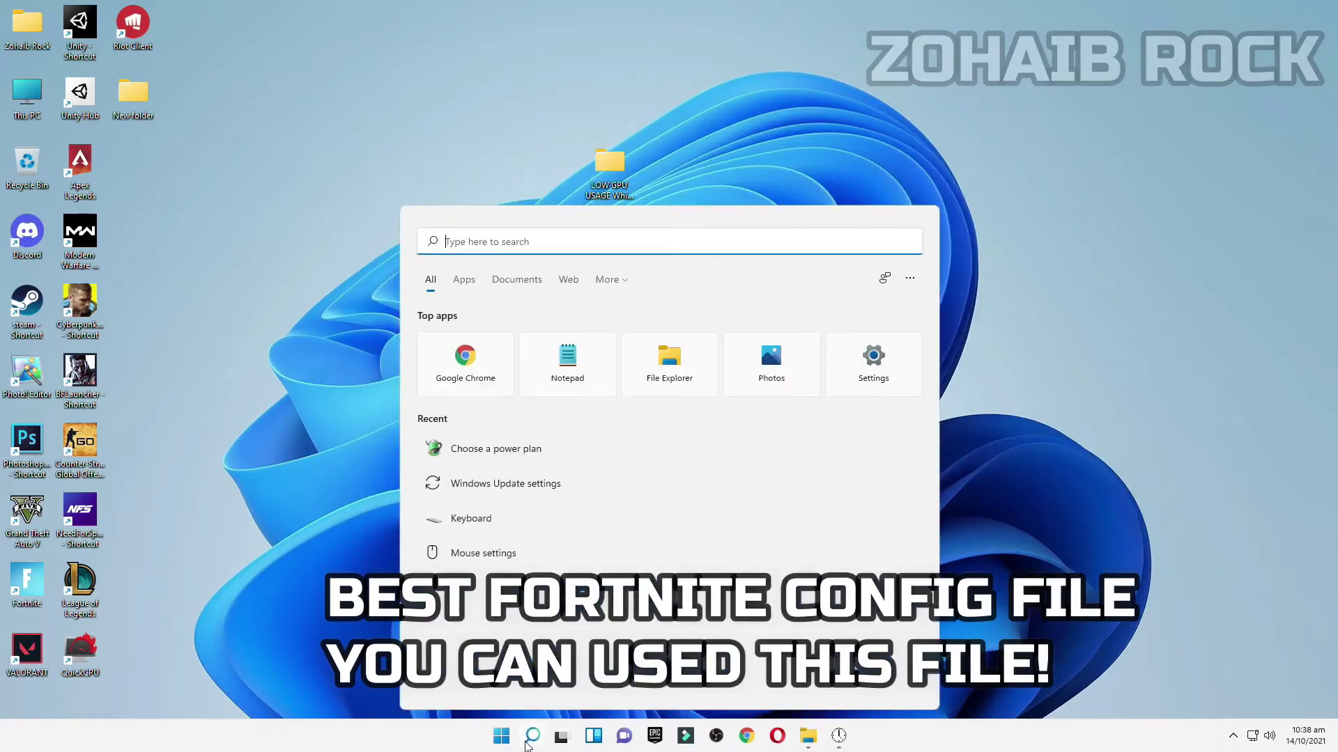
{"action": "type", "text": "run"}
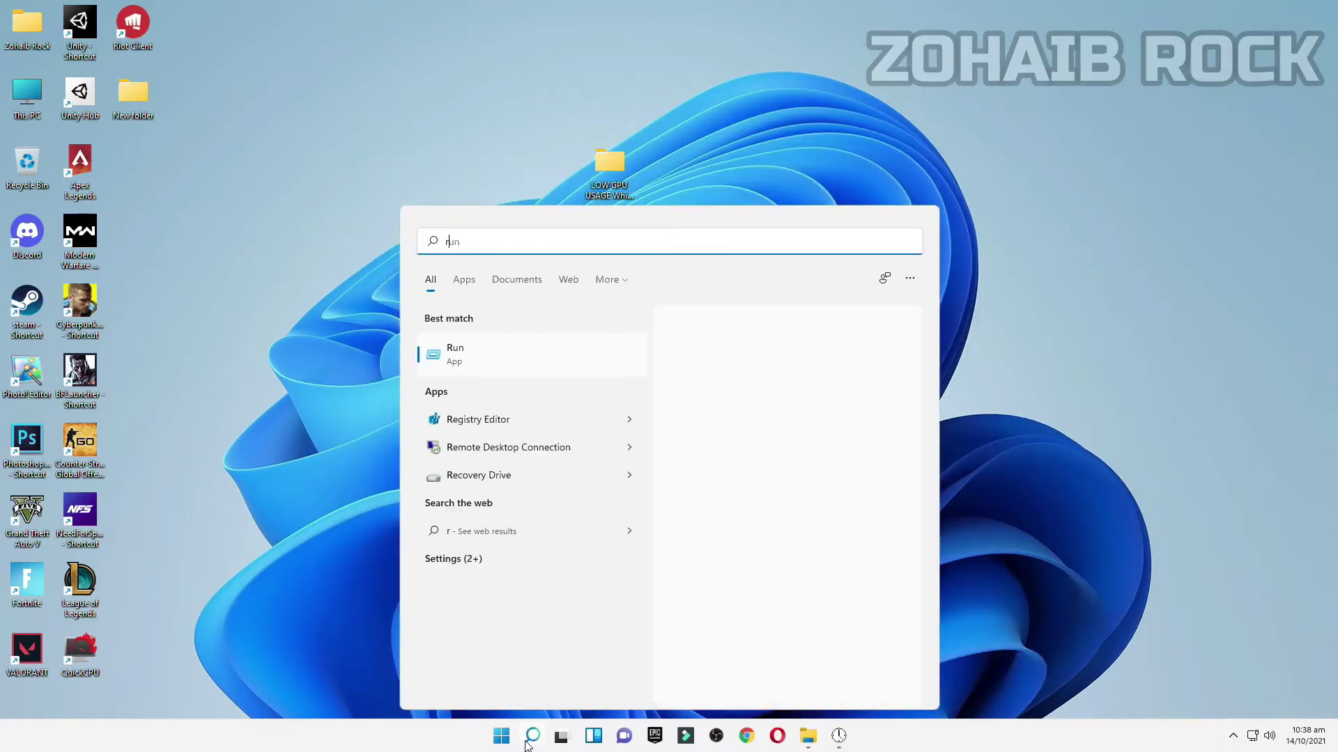
{"action": "left_click", "coordinate": [482, 356]}
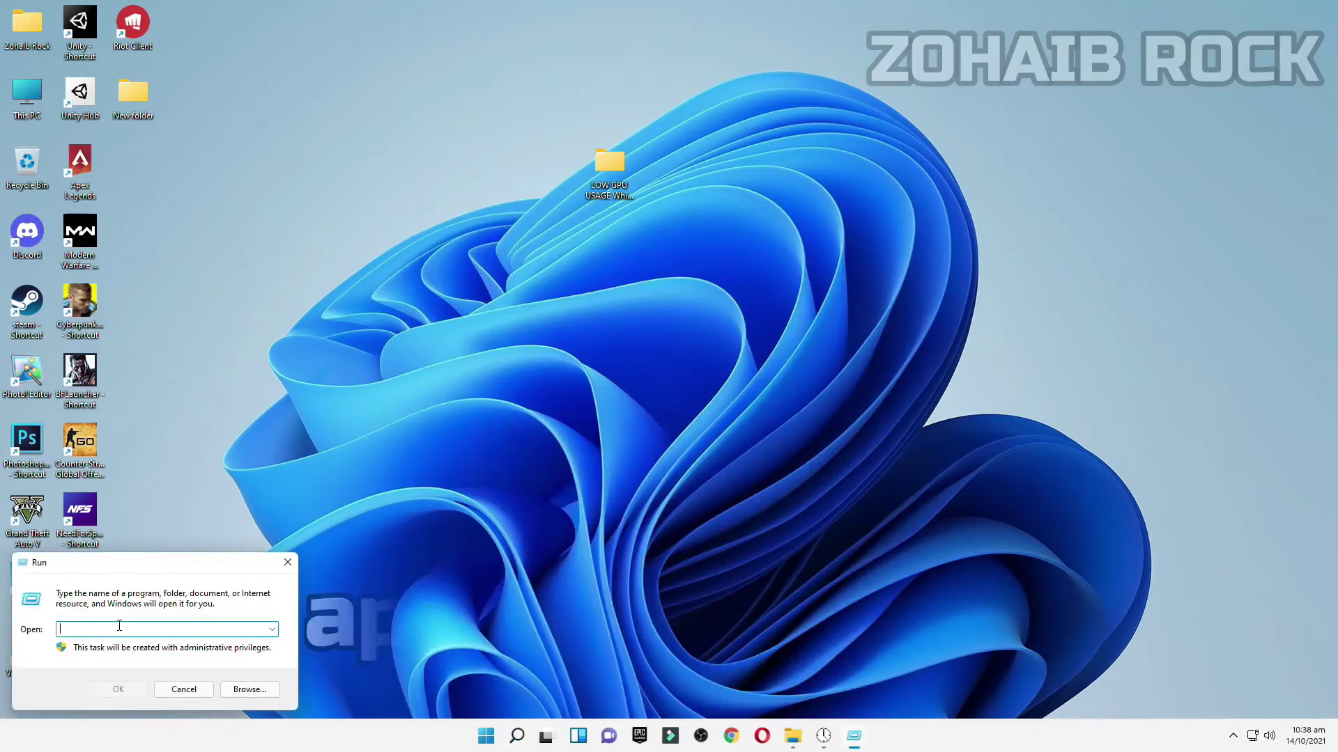
{"action": "type", "text": "appdata"}
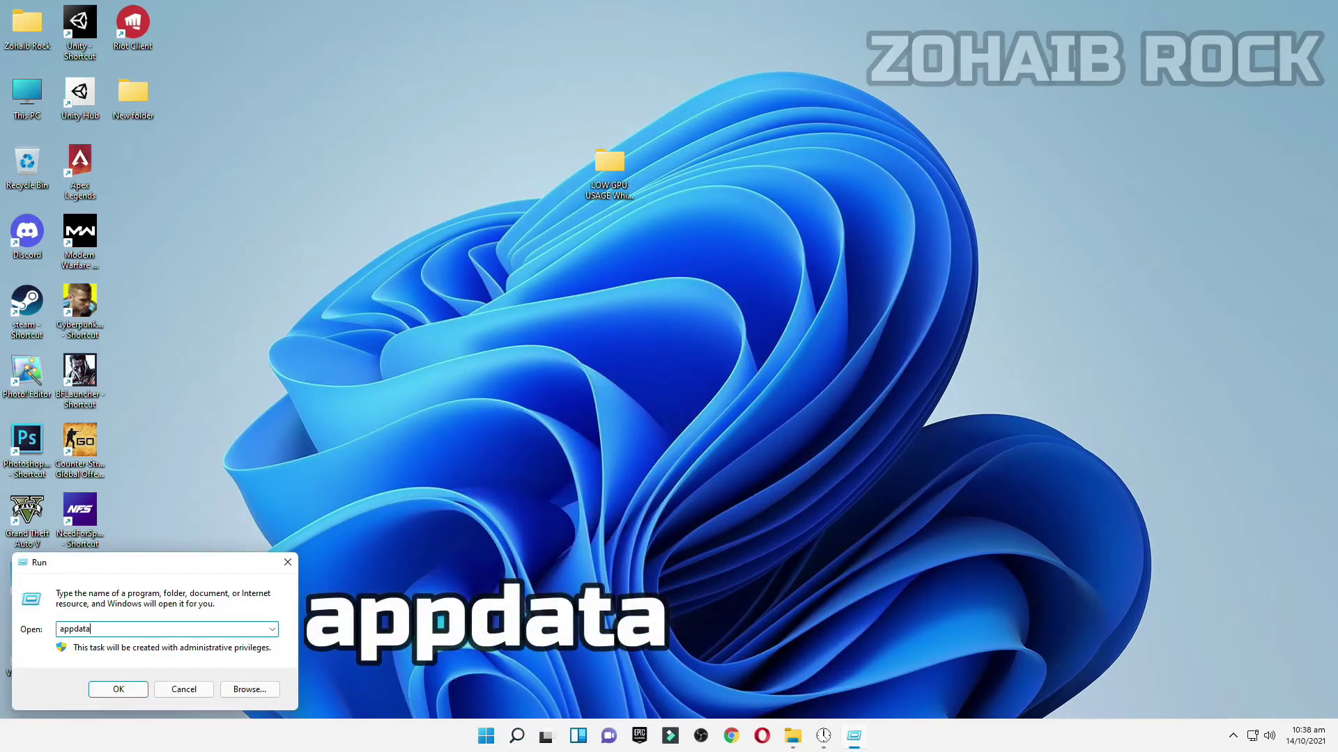
{"action": "left_click", "coordinate": [121, 689]}
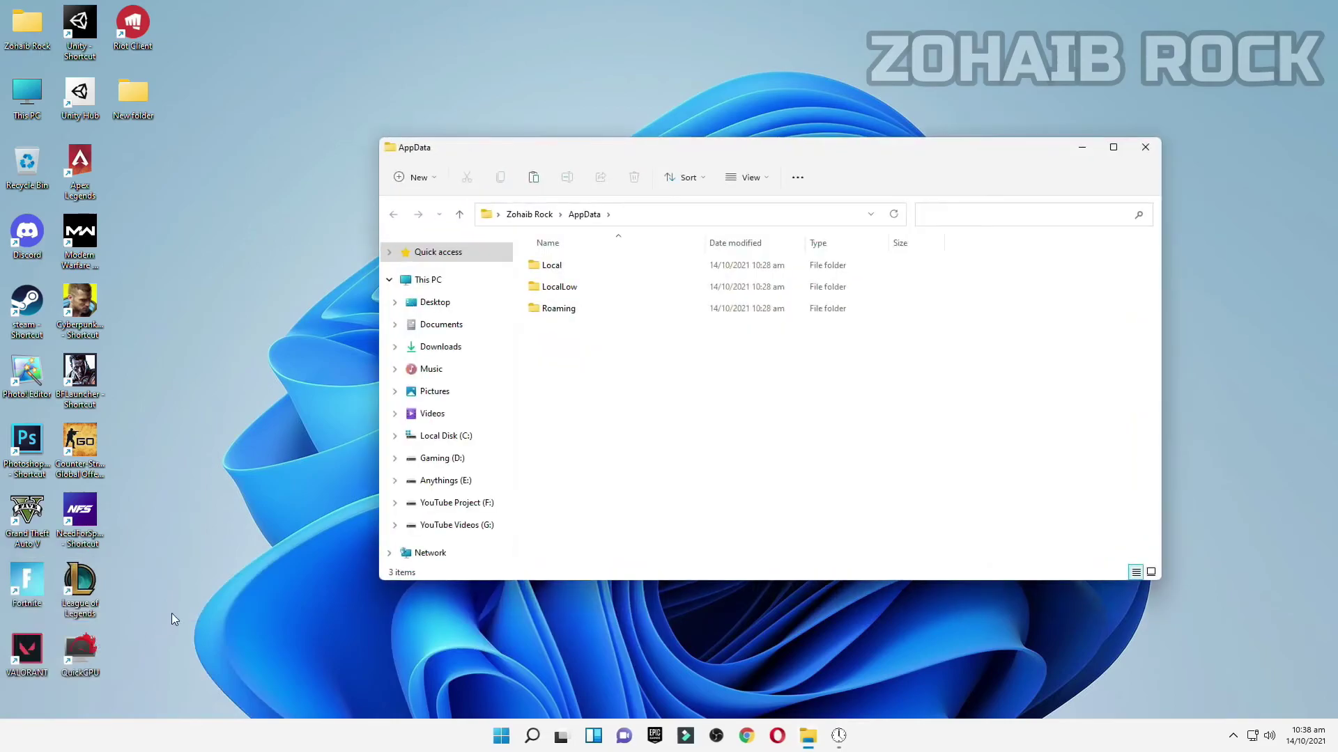
Step: Go from AppData through Local, FortniteGame, Saved and Config into the WindowsClient folder
{"action": "double_click", "coordinate": [549, 274]}
{"action": "key", "text": "f"}
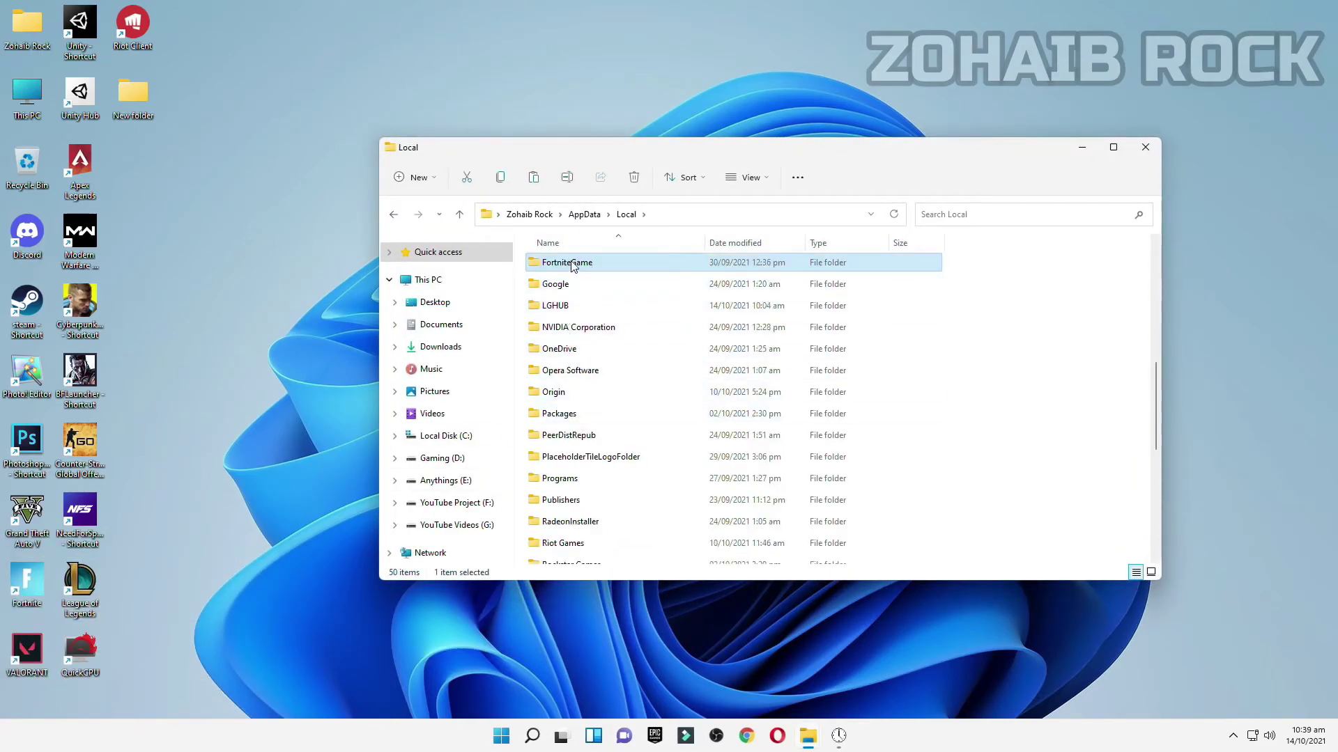
{"action": "double_click", "coordinate": [570, 265]}
{"action": "double_click", "coordinate": [572, 266]}
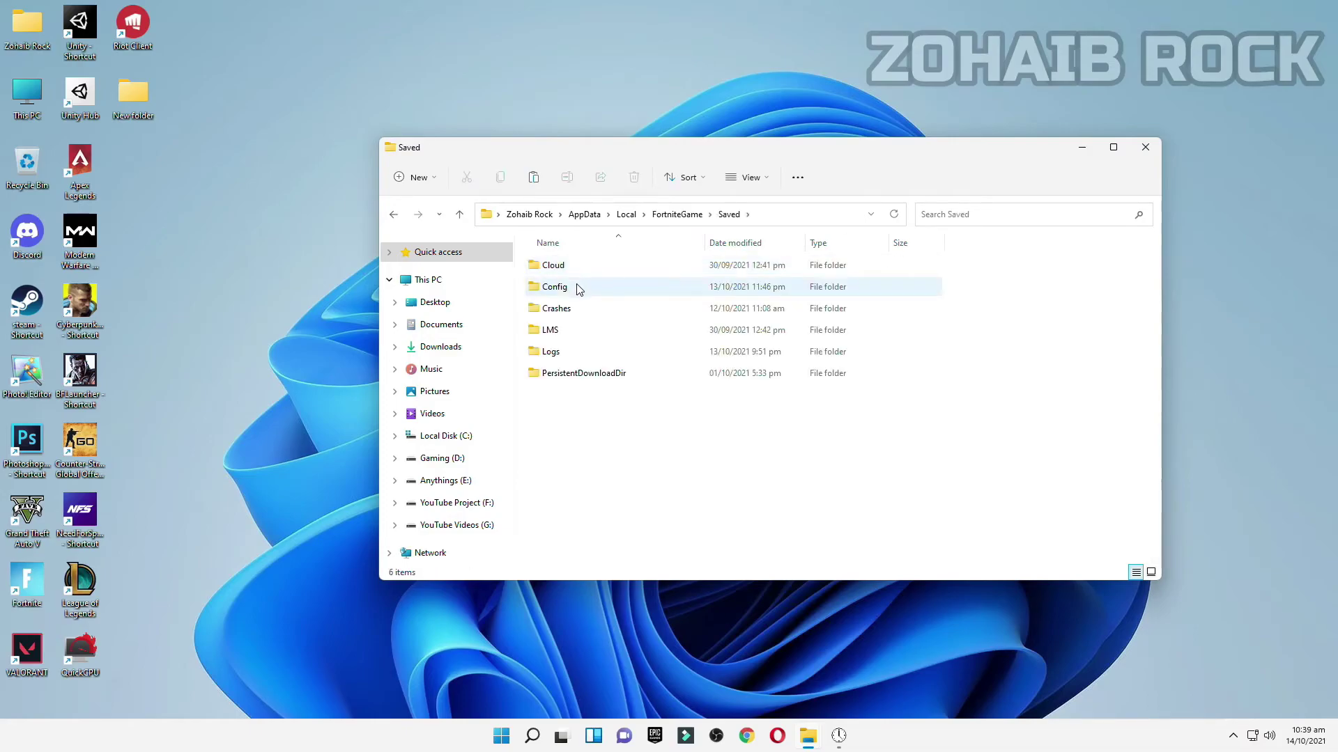
{"action": "double_click", "coordinate": [578, 289]}
{"action": "double_click", "coordinate": [568, 289]}
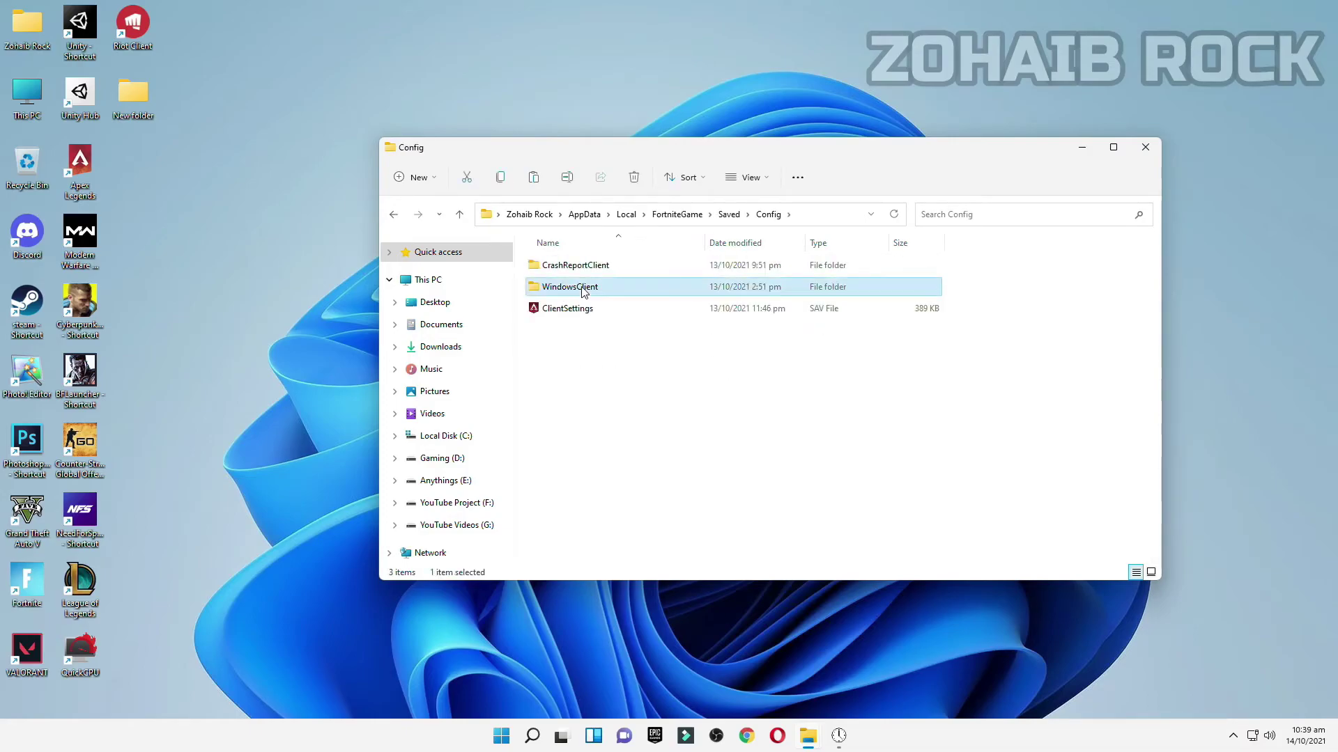
Step: Replace the GameUserSettings file in the WindowsClient folder with the copied one and close the folder window
{"action": "left_click", "coordinate": [565, 269]}
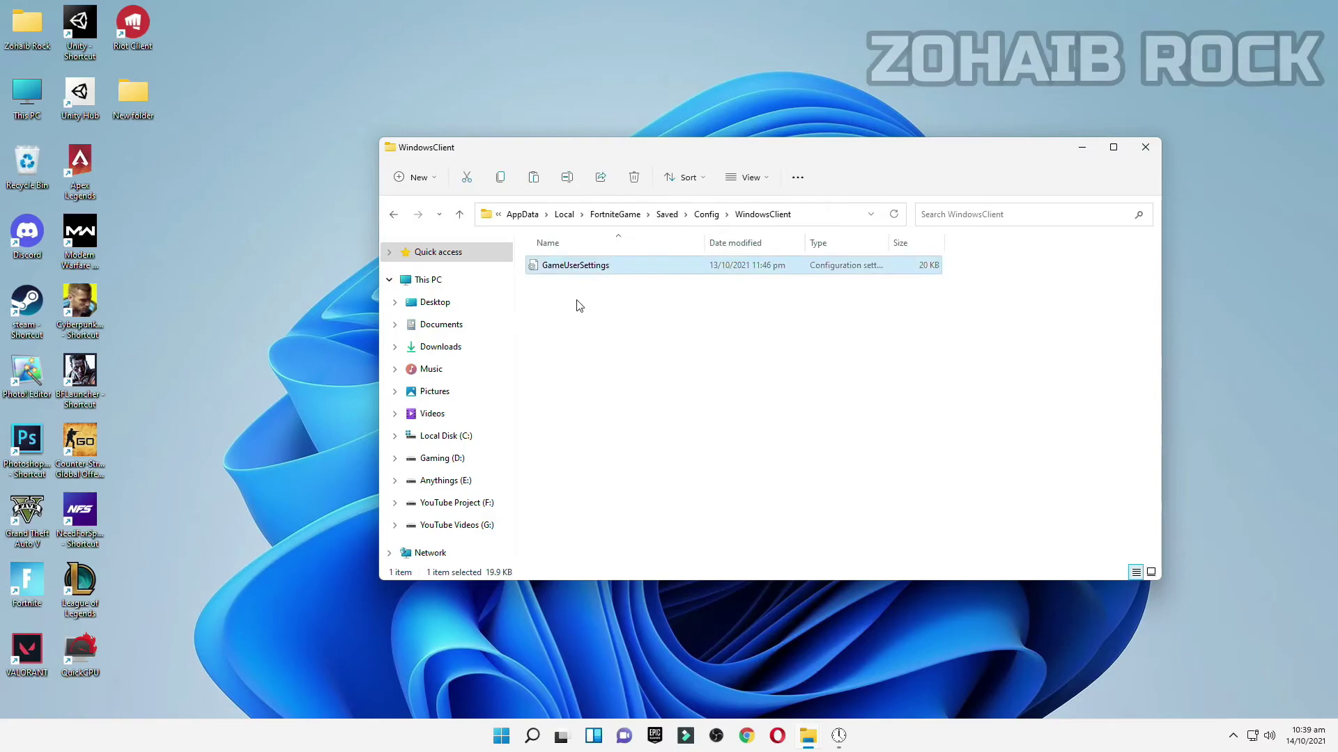
{"action": "key", "text": "Delete"}
{"action": "right_click", "coordinate": [583, 286]}
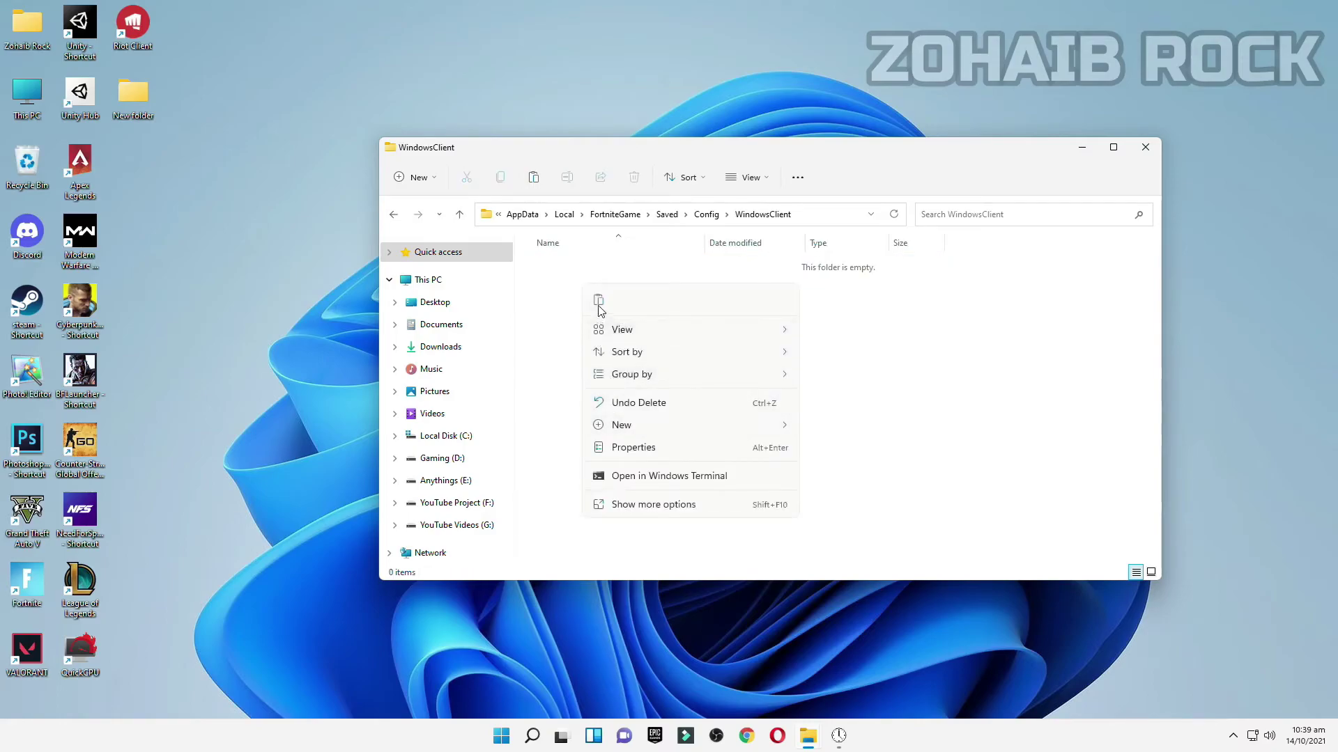
{"action": "key", "text": "ctrl+z"}
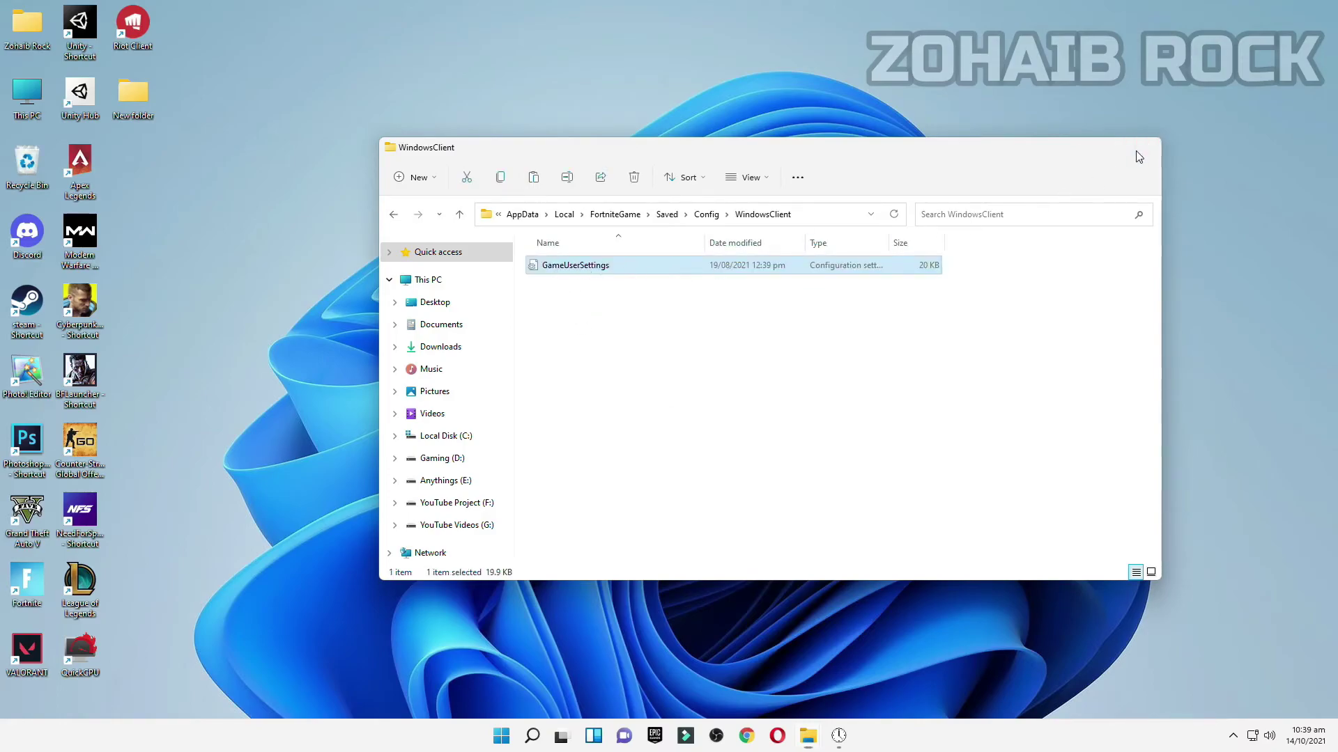
{"action": "left_click", "coordinate": [1143, 151]}
Step: Empty the Recycle Bin and confirm the permanent deletion
{"action": "right_click", "coordinate": [26, 174]}
{"action": "left_click", "coordinate": [77, 196]}
{"action": "left_click", "coordinate": [721, 422]}
Step: Run dxwebsetup from the tweak pack's 6 Directx Software folder and minimize the folder window
{"action": "left_click", "coordinate": [807, 735]}
{"action": "key", "text": "BackSpace"}
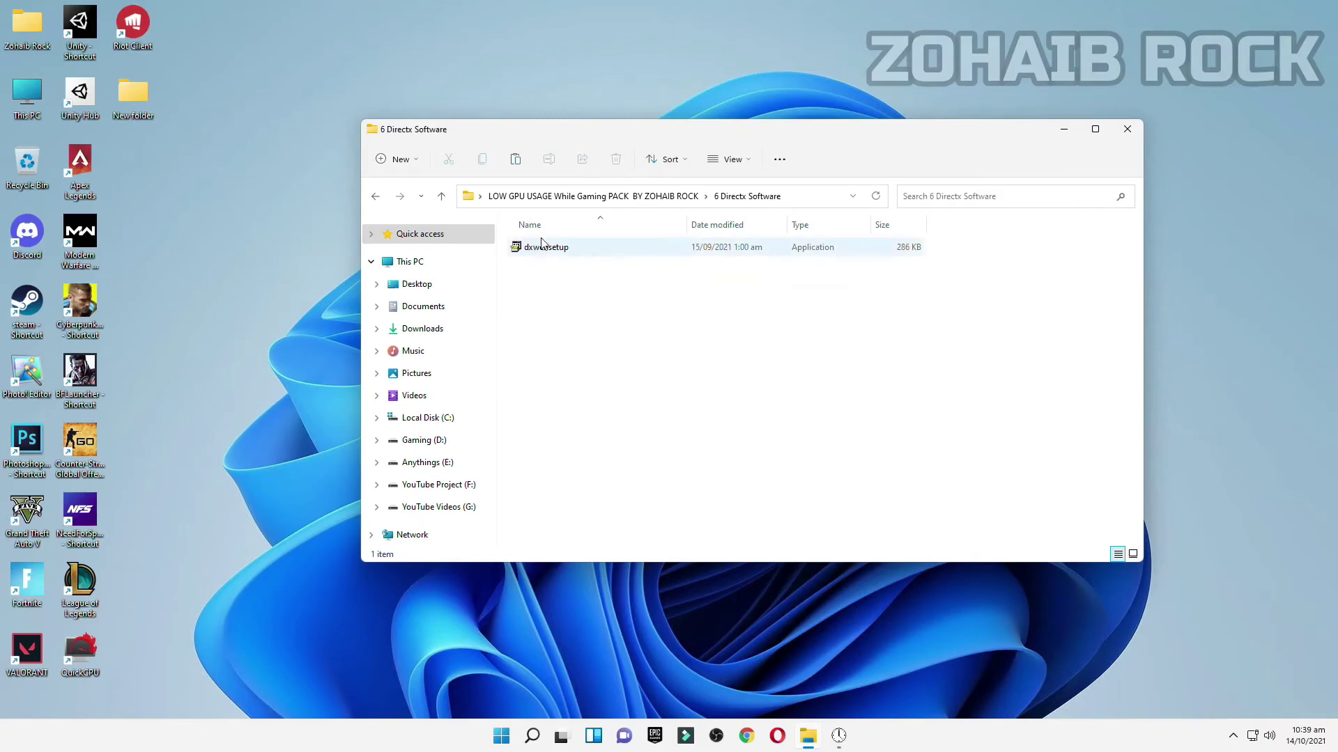
{"action": "double_click", "coordinate": [583, 253]}
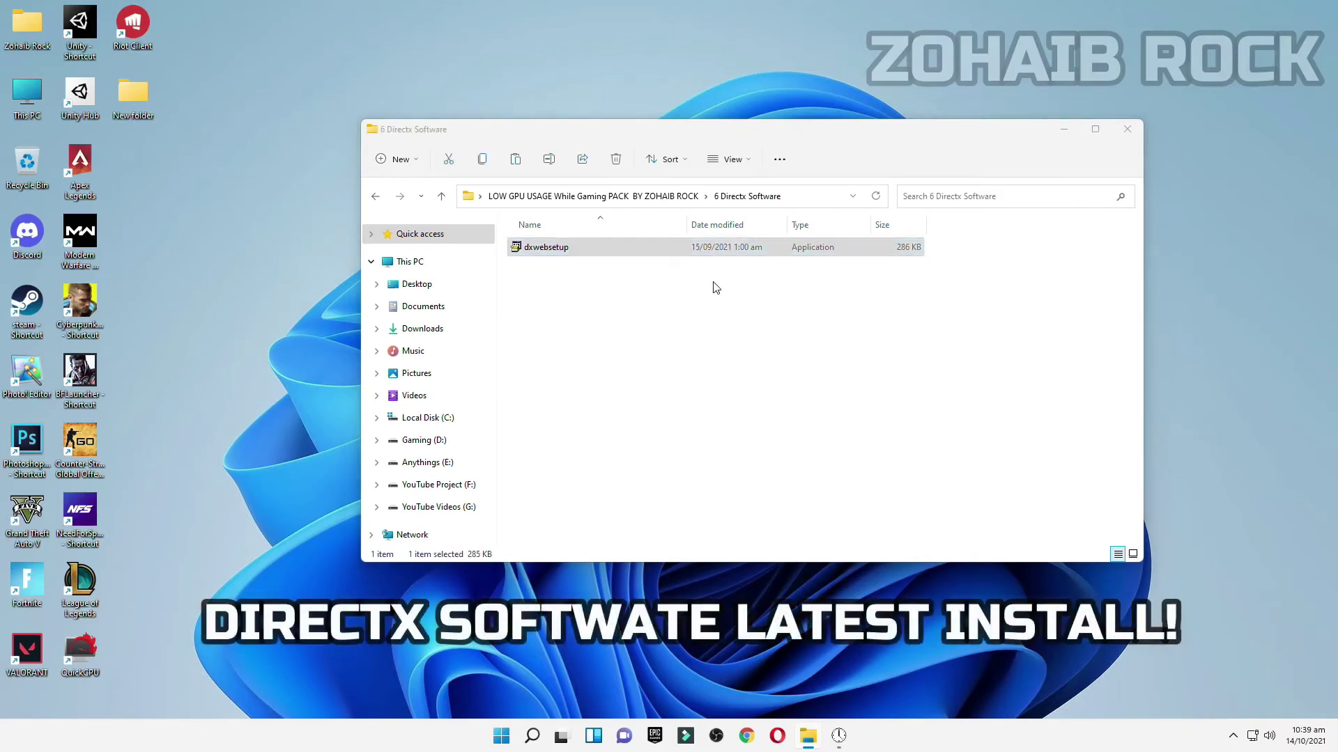
{"action": "key", "text": "super+Down"}
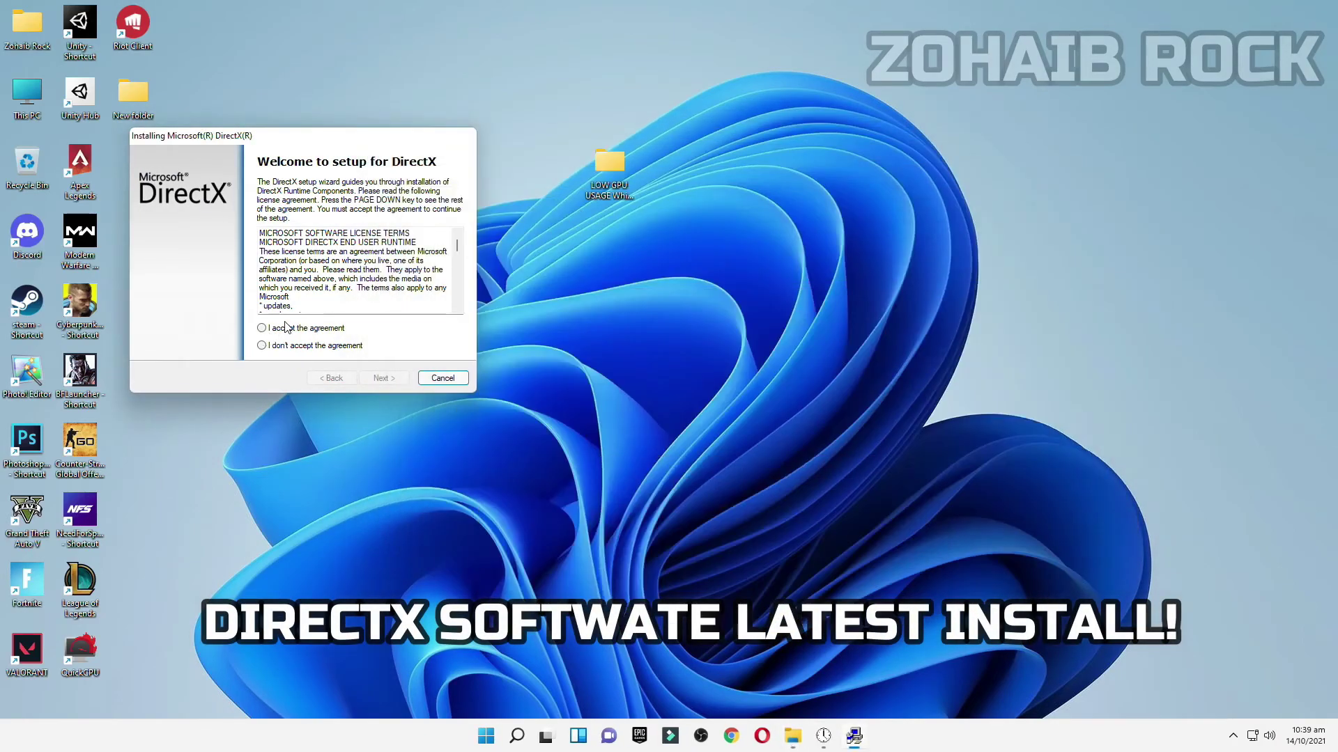
Step: Accept the DirectX license agreement and go through the setup wizard until it is finished
{"action": "left_click", "coordinate": [275, 329]}
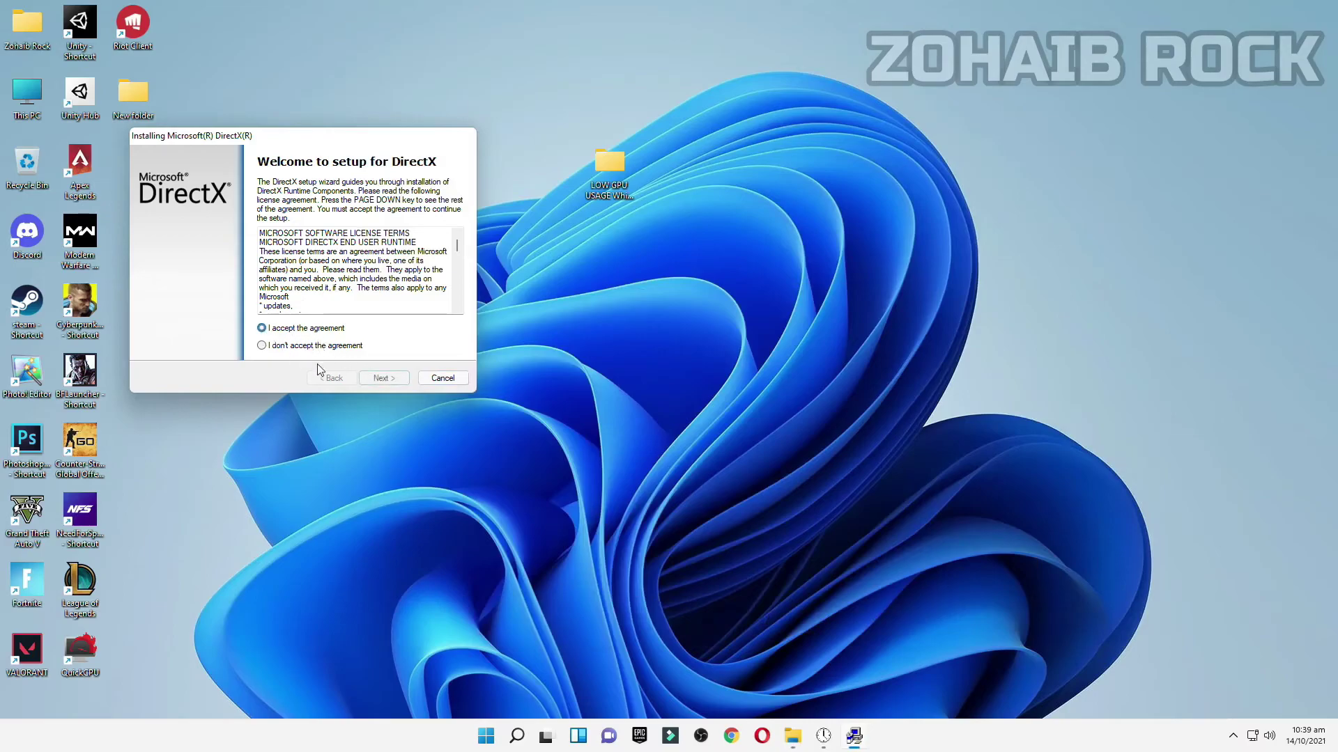
{"action": "left_click", "coordinate": [385, 379]}
{"action": "left_click", "coordinate": [253, 281]}
{"action": "left_click", "coordinate": [385, 379]}
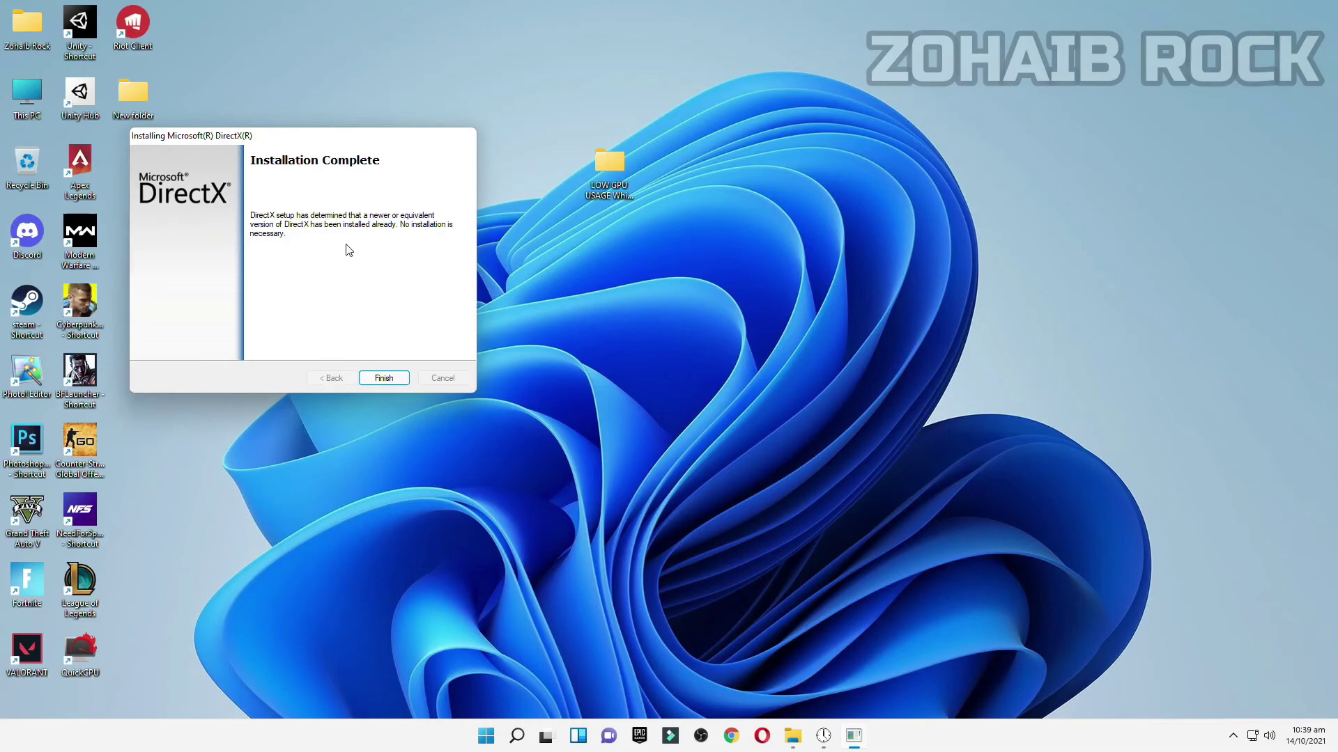
{"action": "left_click", "coordinate": [384, 377]}
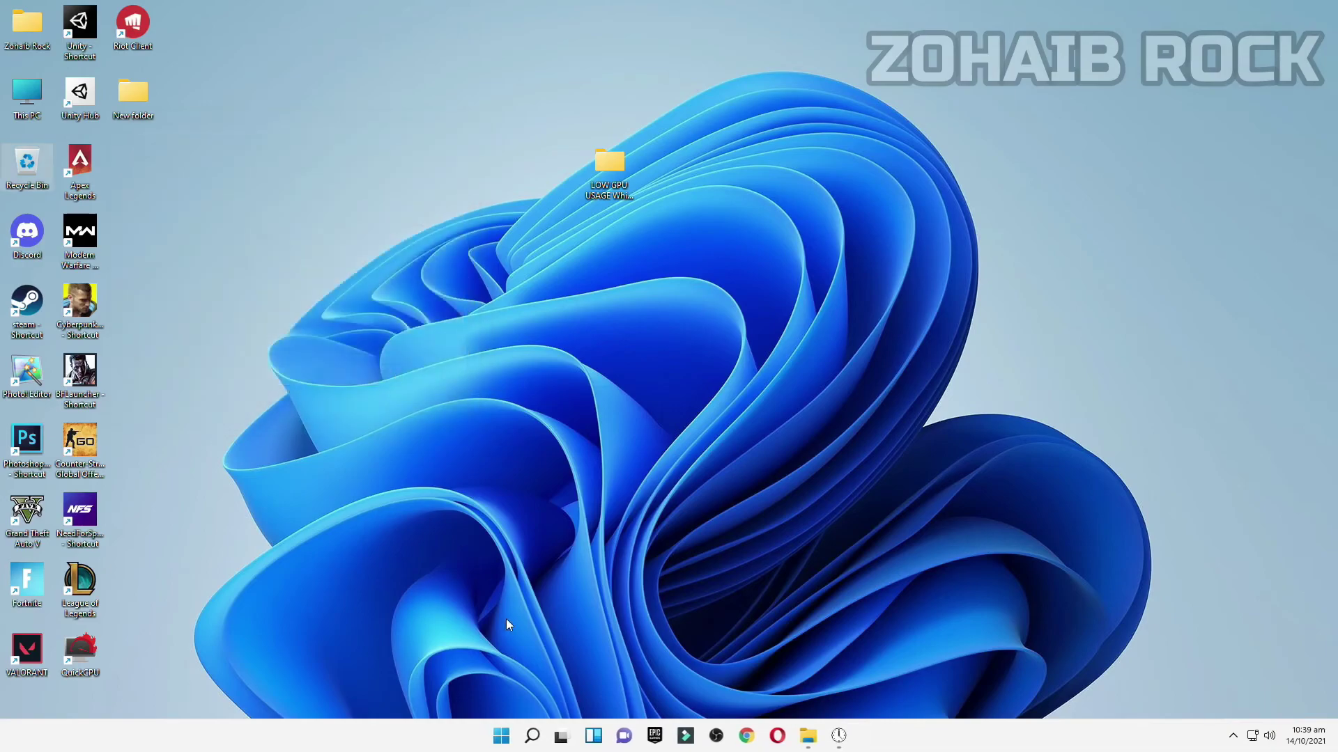
Step: Search Windows for "dxdiag", open the DirectX Diagnostic Tool and view its display device and driver information
{"action": "left_click", "coordinate": [531, 741]}
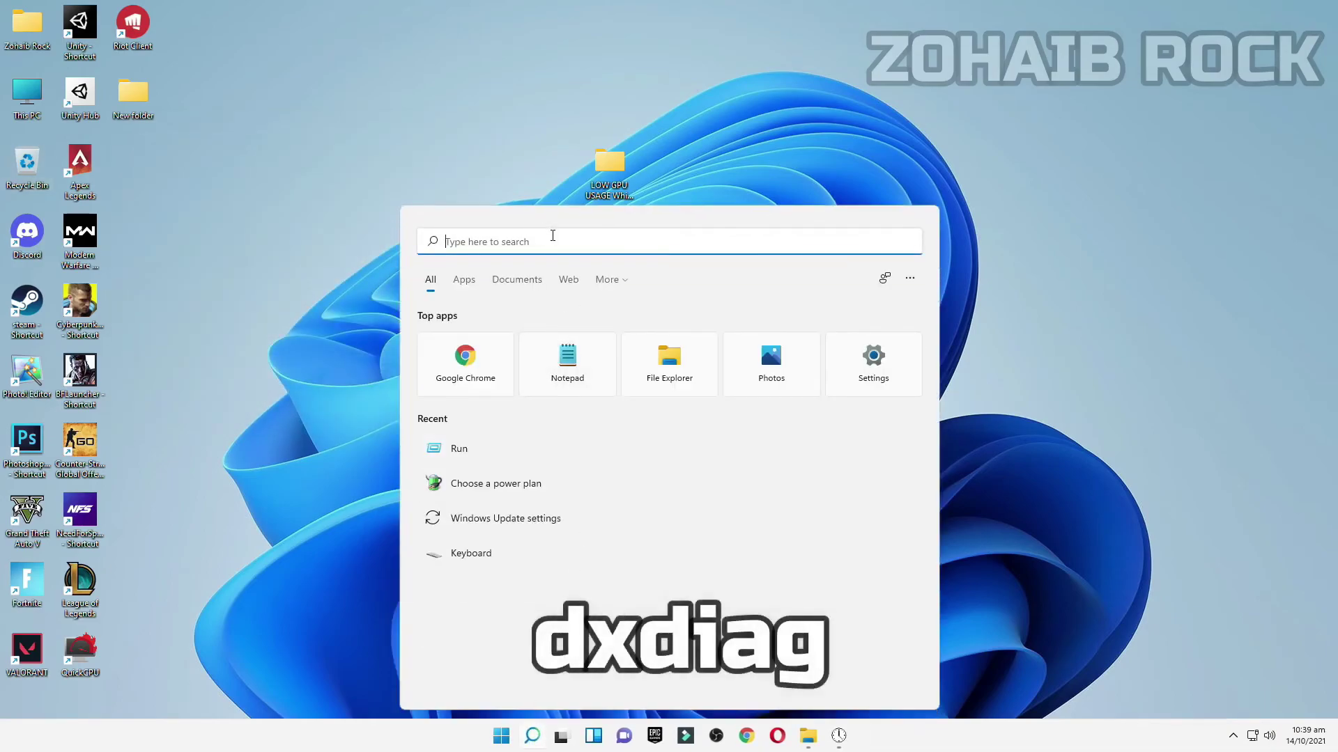
{"action": "type", "text": "dxdiag"}
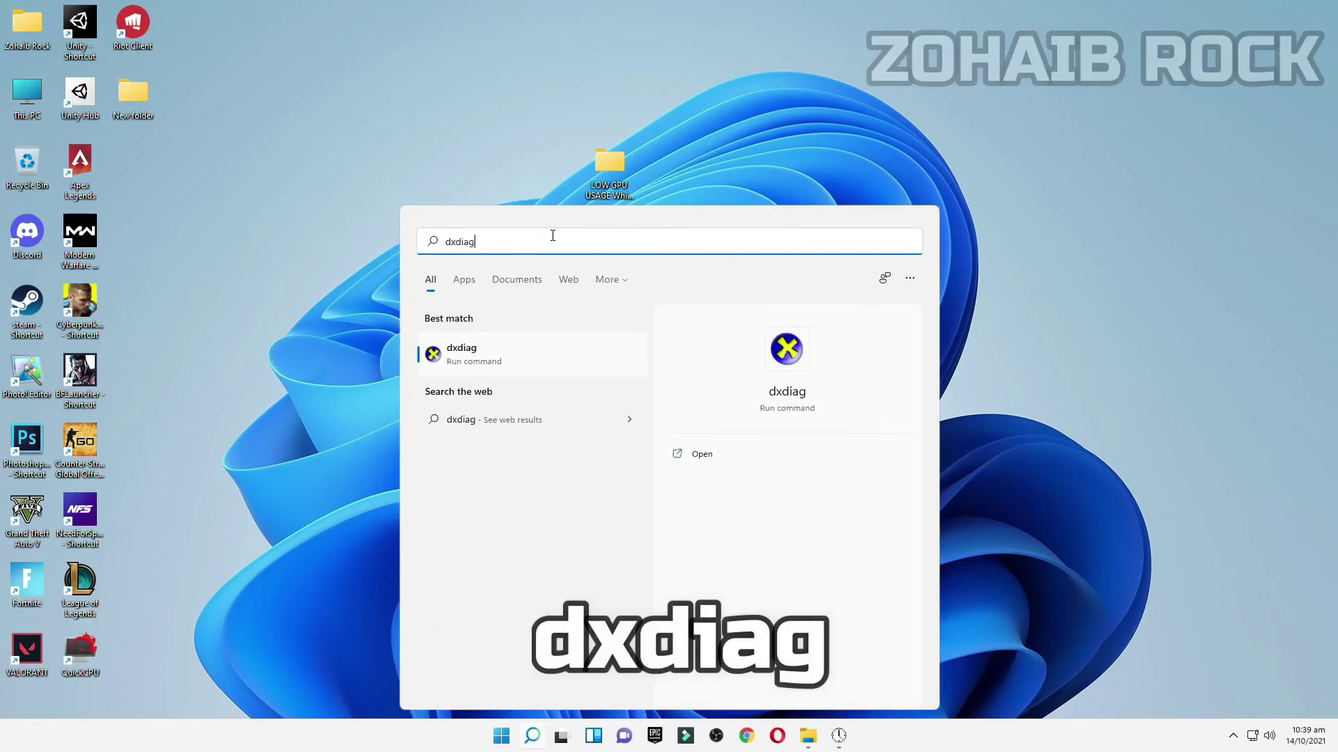
{"action": "left_click", "coordinate": [476, 363]}
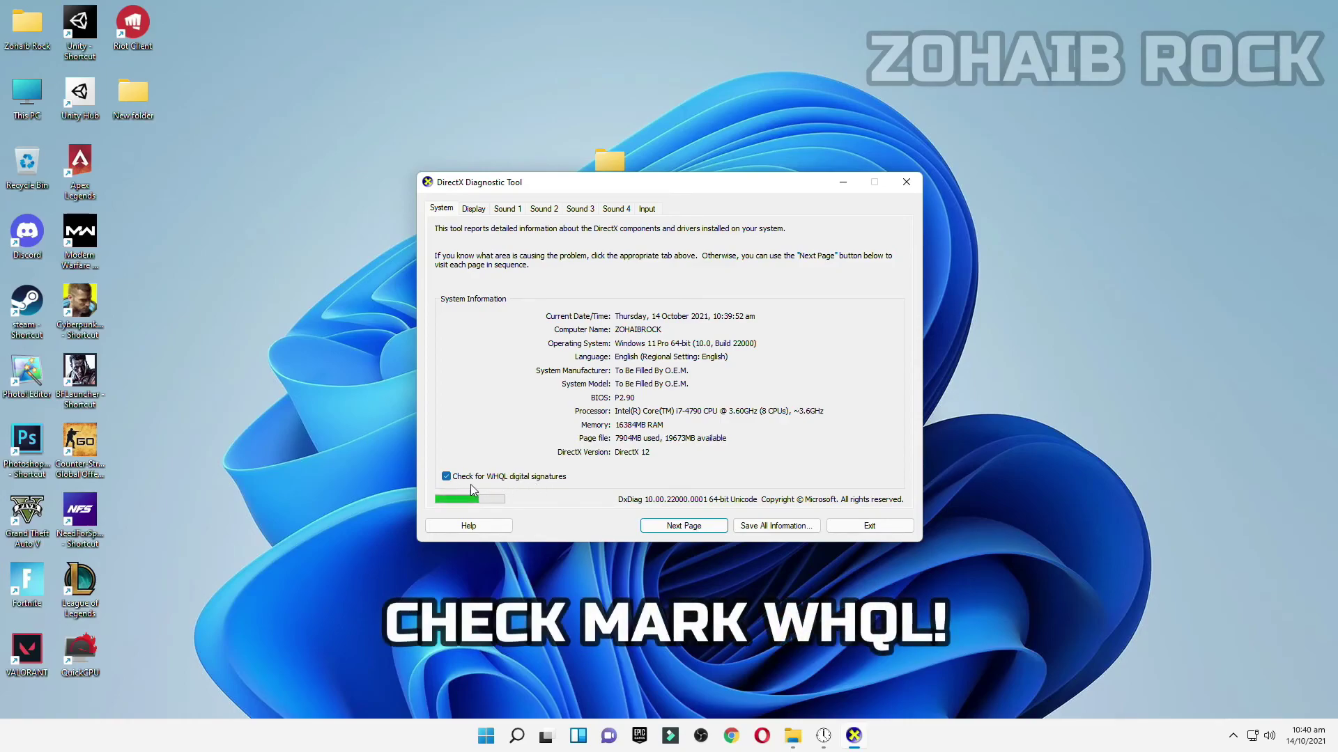
{"action": "left_click", "coordinate": [473, 209]}
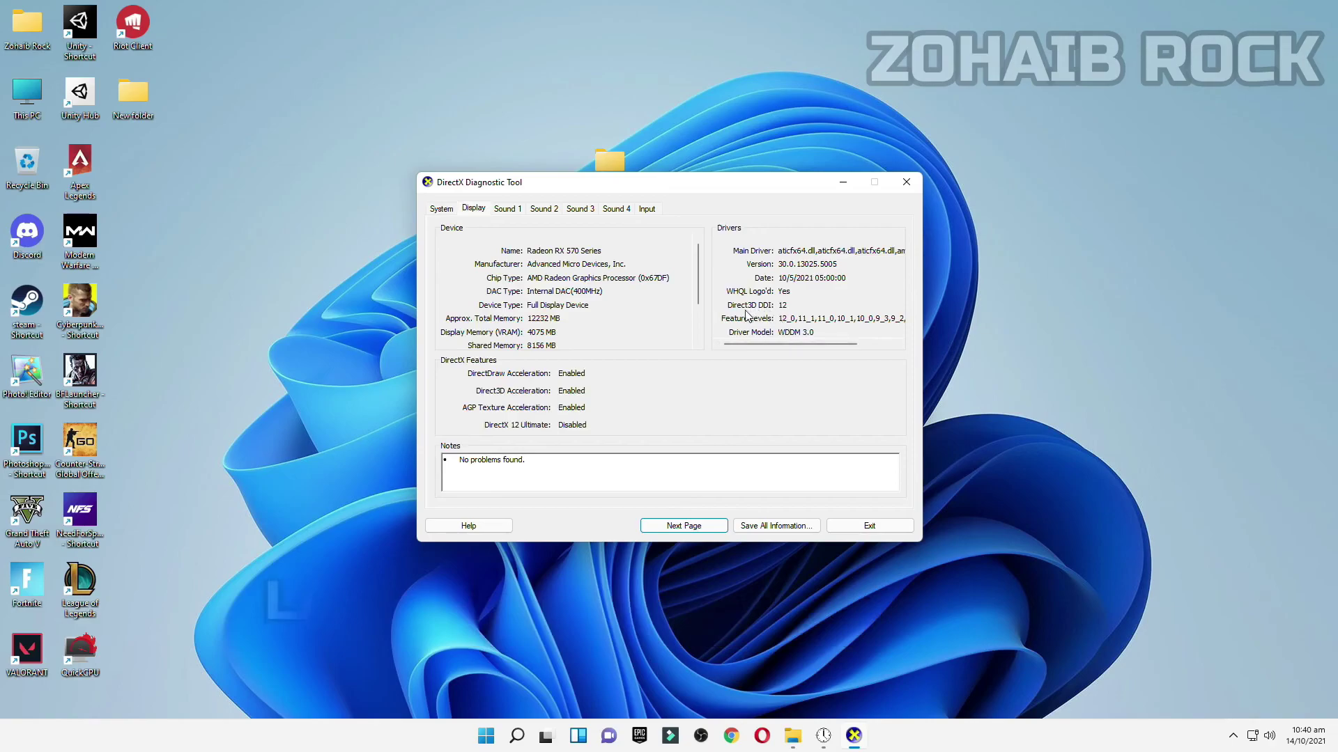